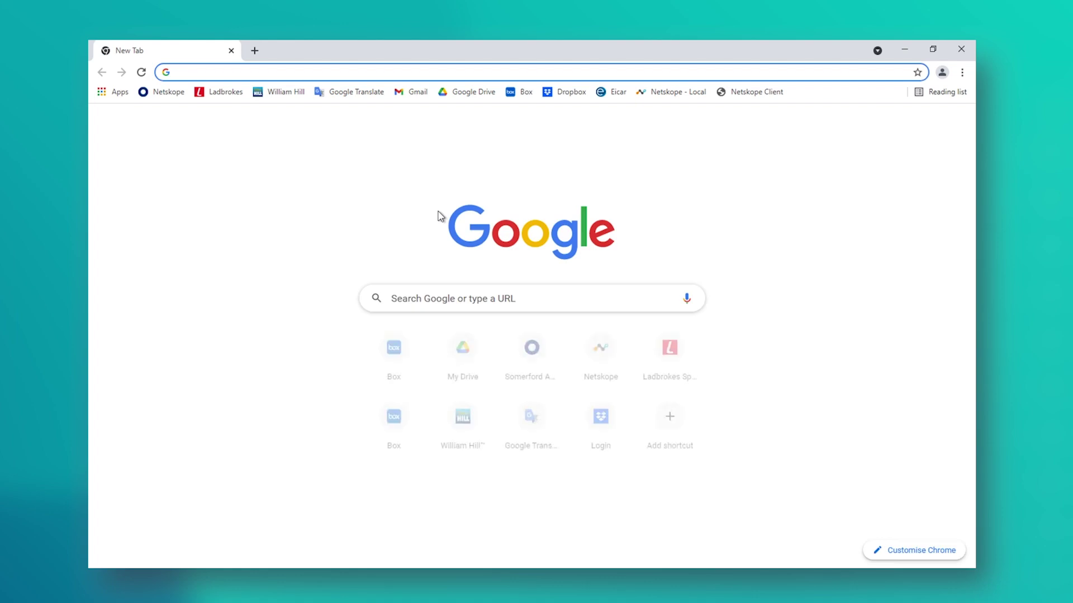
Step: Sign in to Google Drive through Okta with the chosen account and its password
left_click(459, 93)
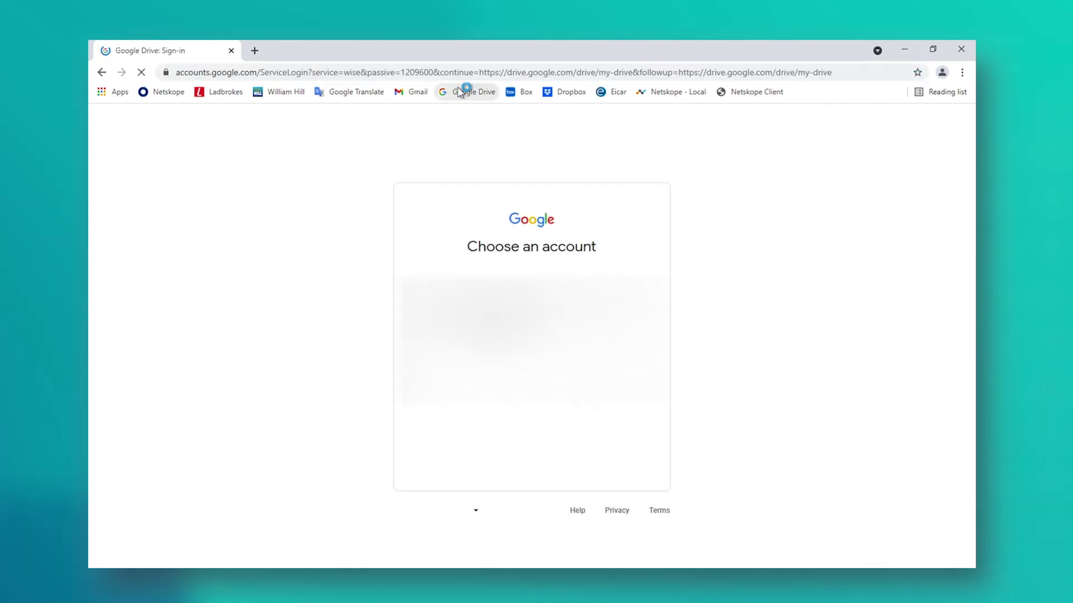
left_click(490, 295)
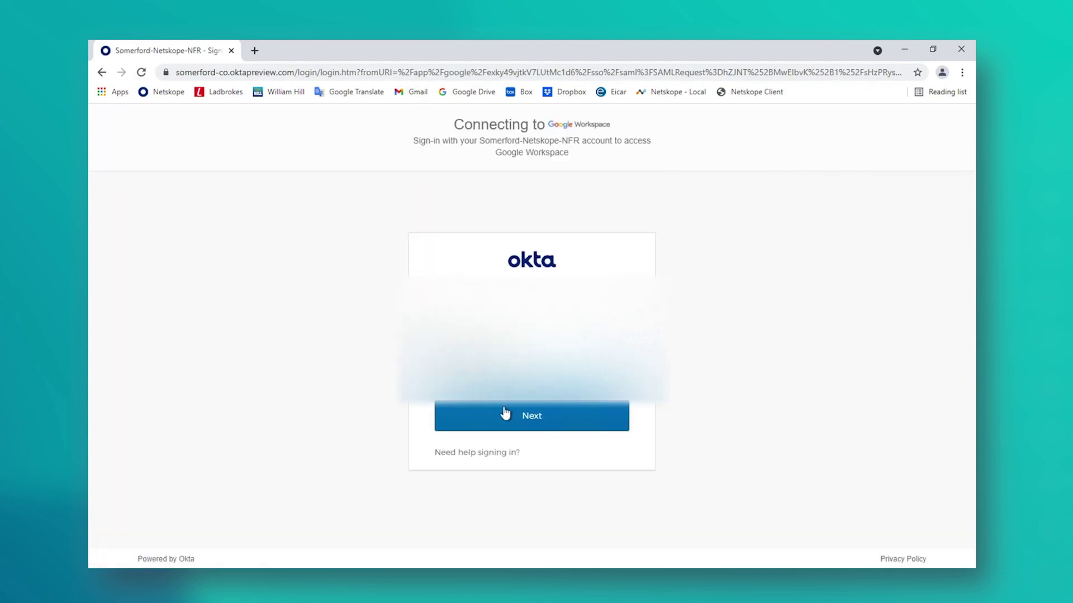
left_click(506, 413)
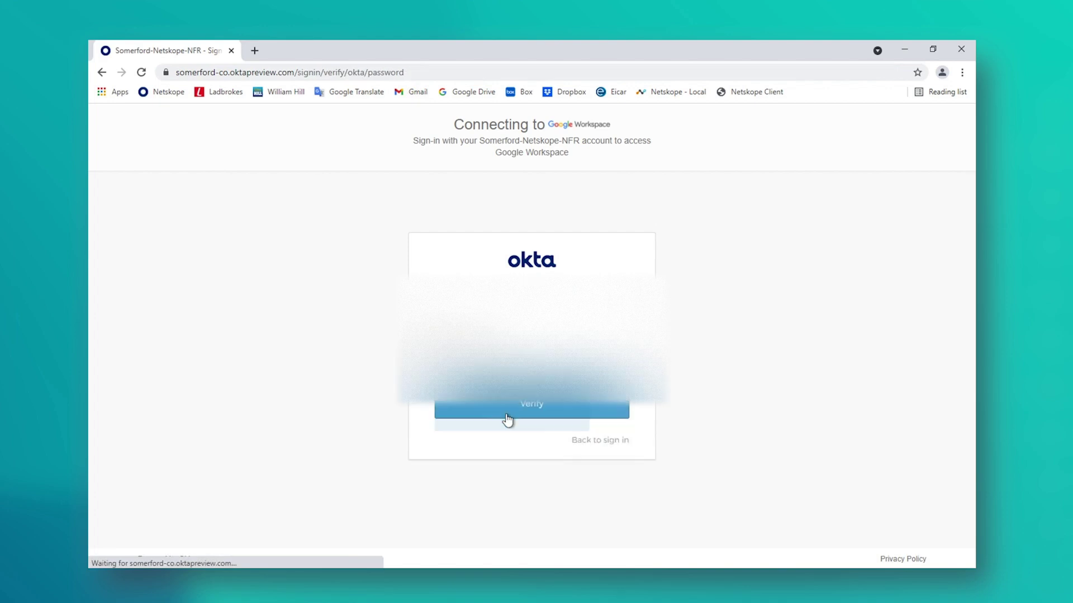
type("*********")
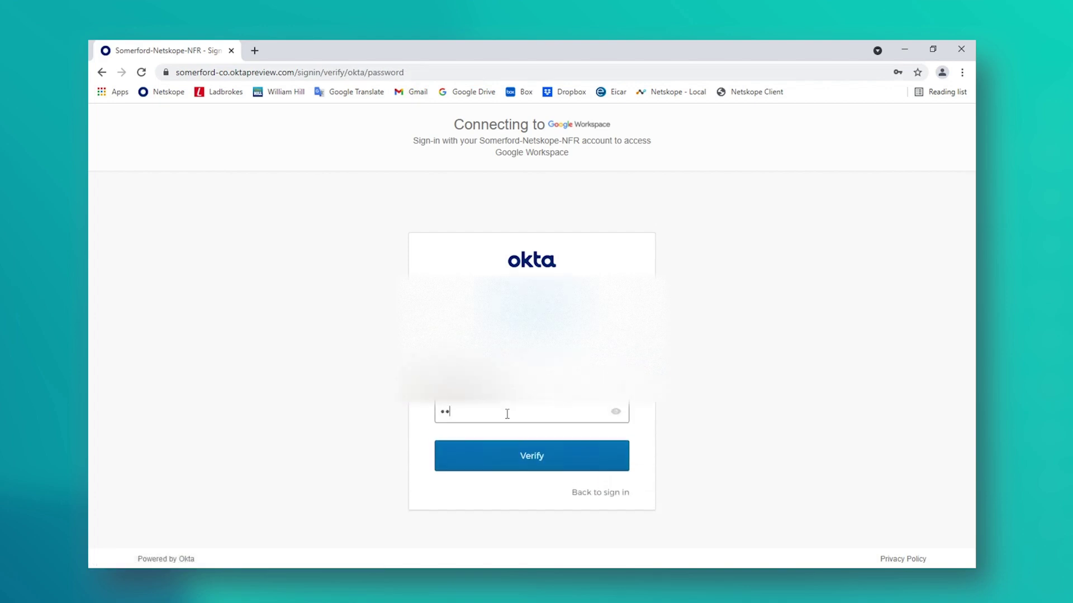
type("*****")
key("Return")
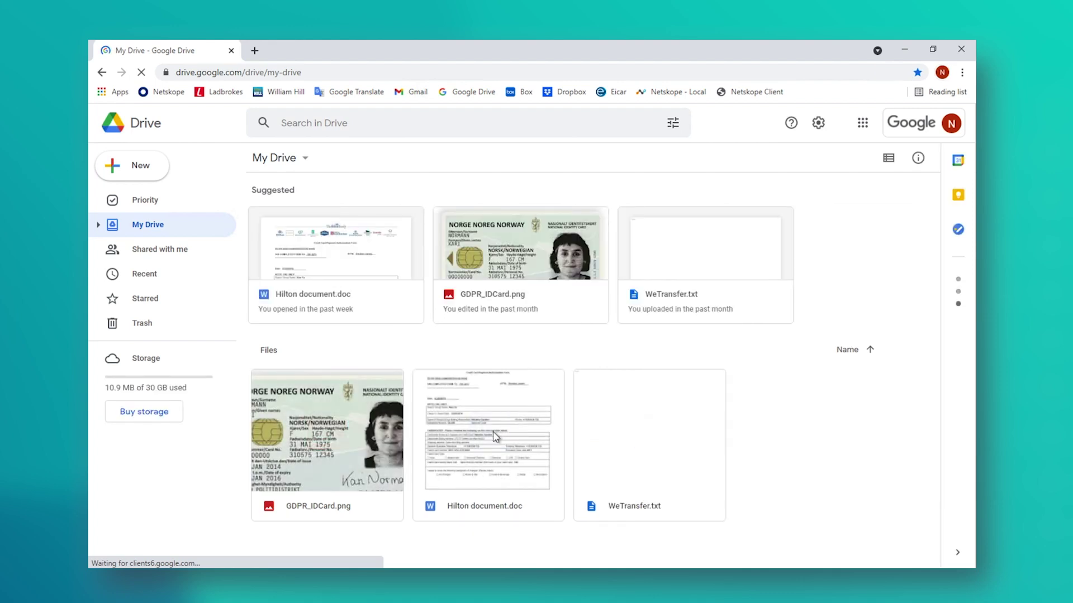
Step: Download Hilton document.doc from My Drive after closing its Get link dialog
left_click(495, 437)
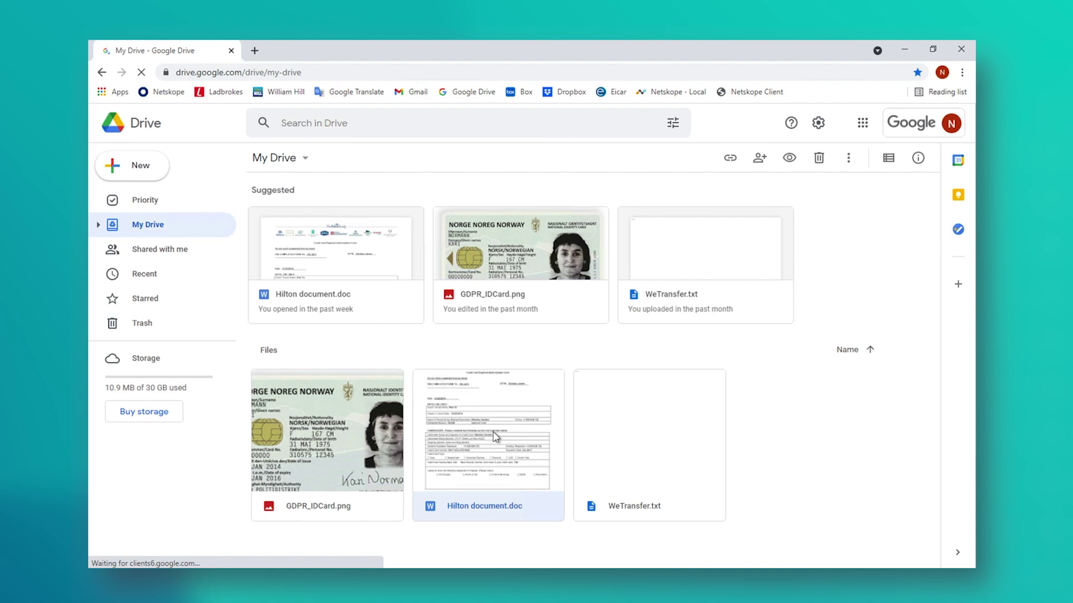
right_click(494, 437)
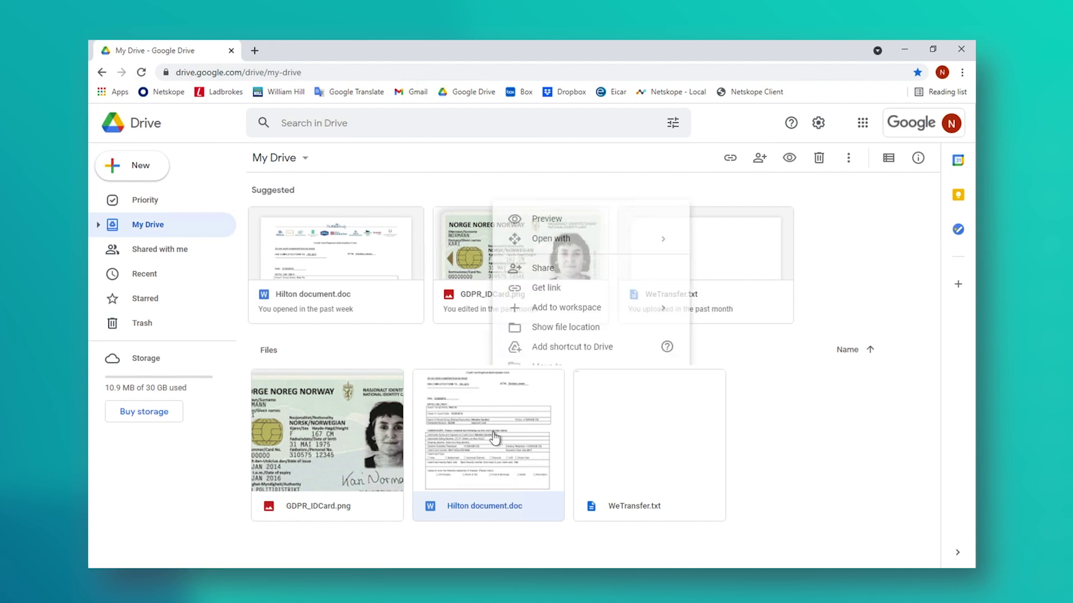
left_click(548, 287)
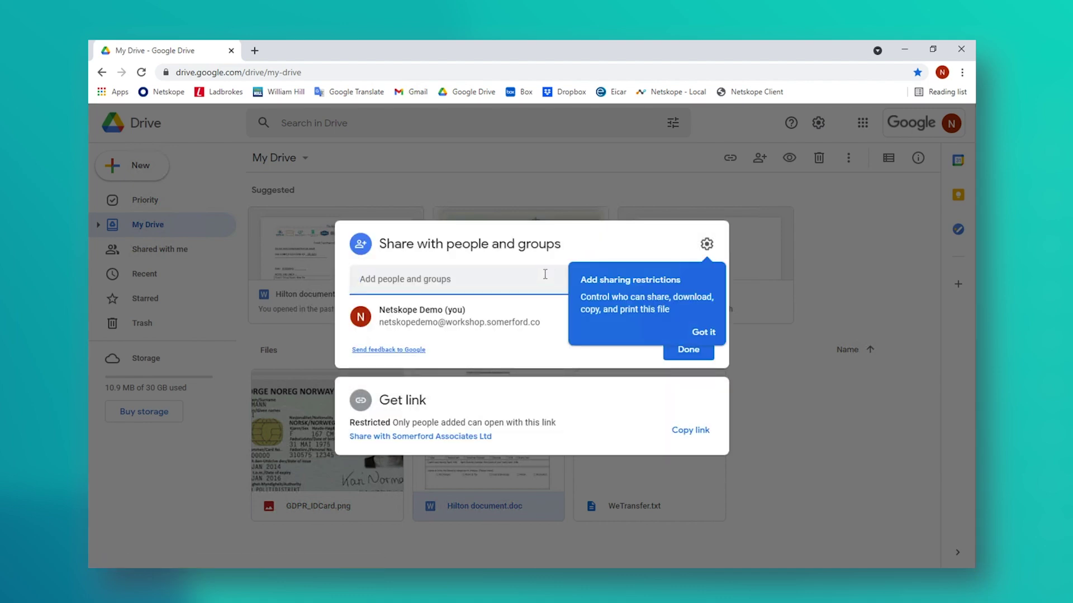
left_click(827, 441)
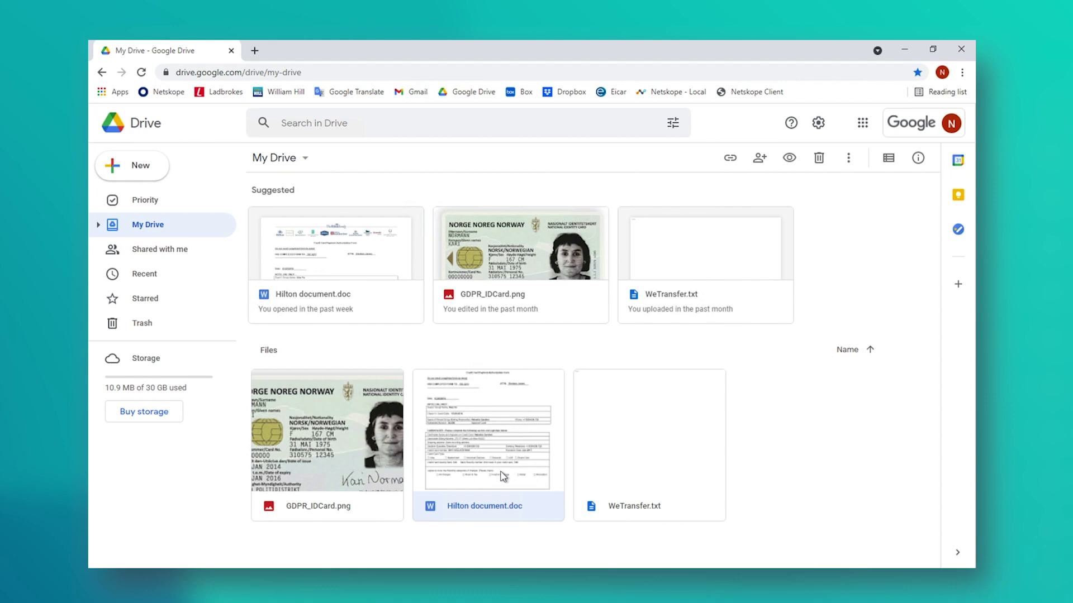
right_click(493, 453)
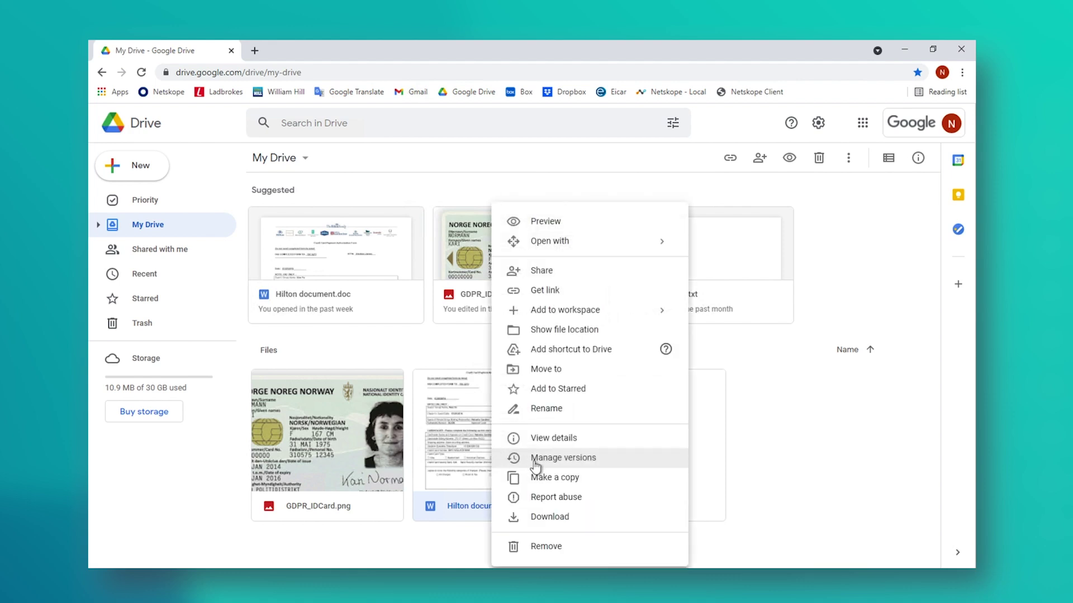
left_click(537, 518)
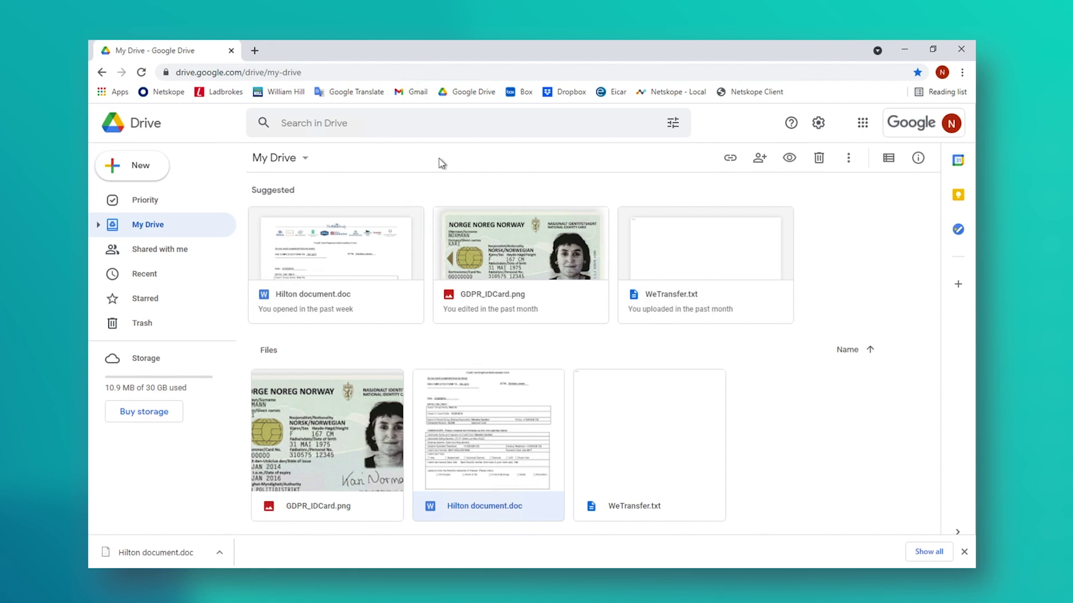
Step: Log in to Box in a new tab with the saved account e-mail and password
left_click(255, 51)
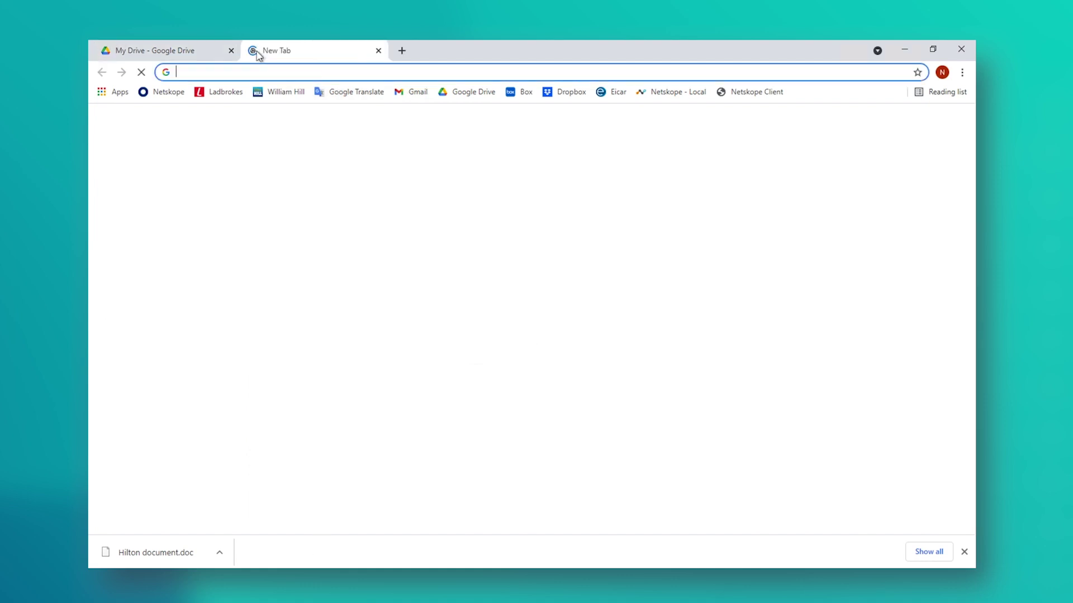
left_click(520, 92)
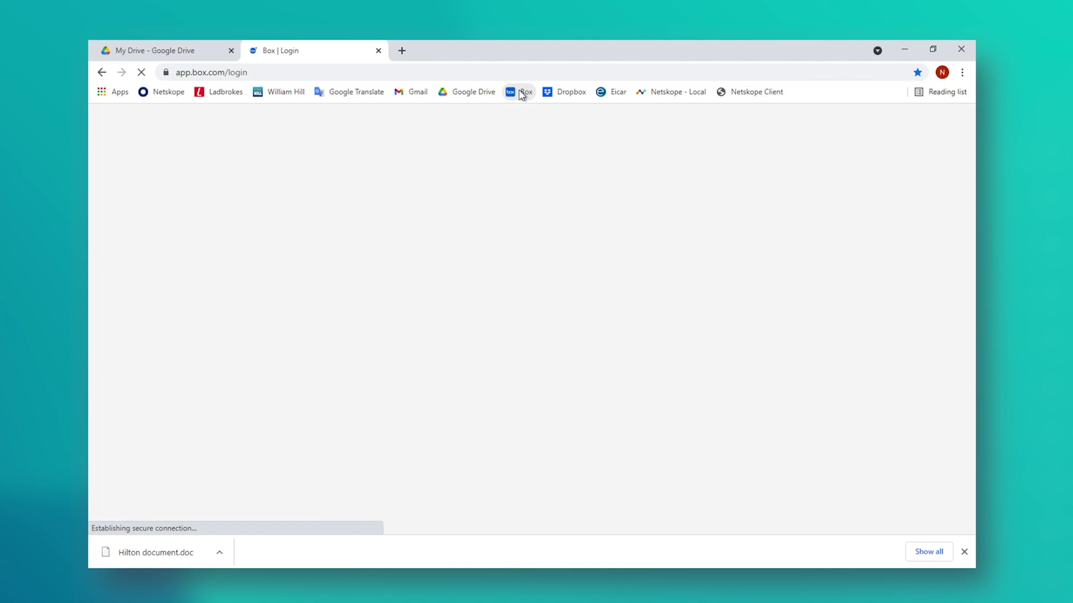
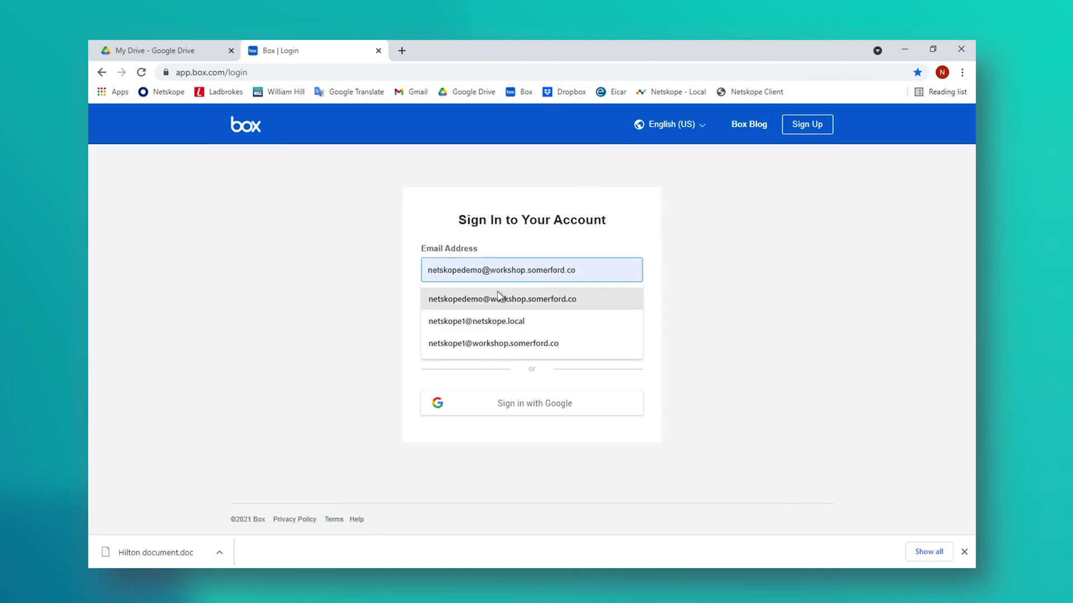
left_click(498, 299)
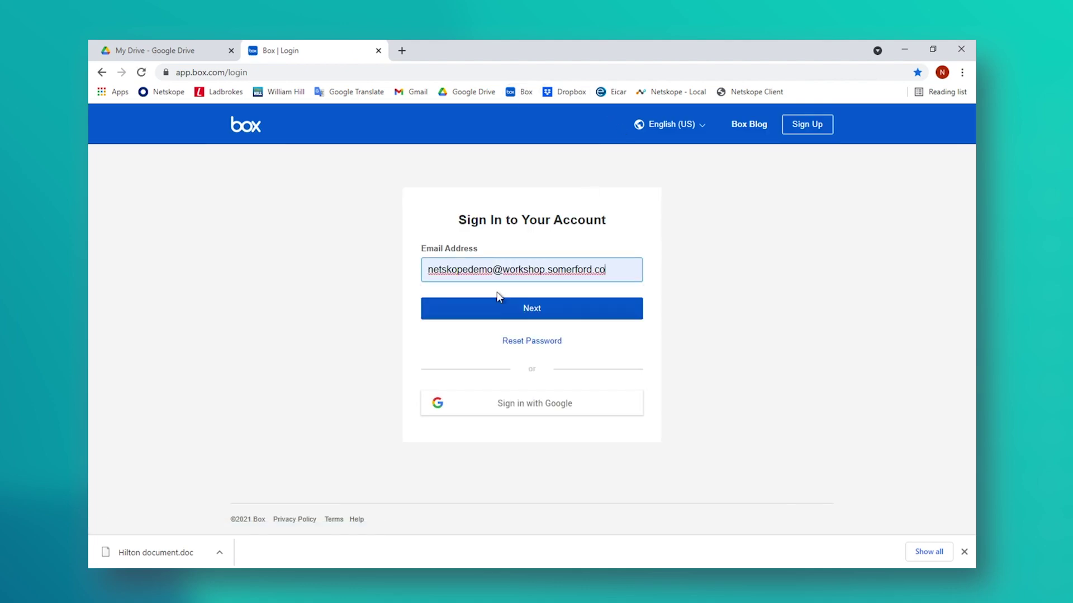
left_click(531, 310)
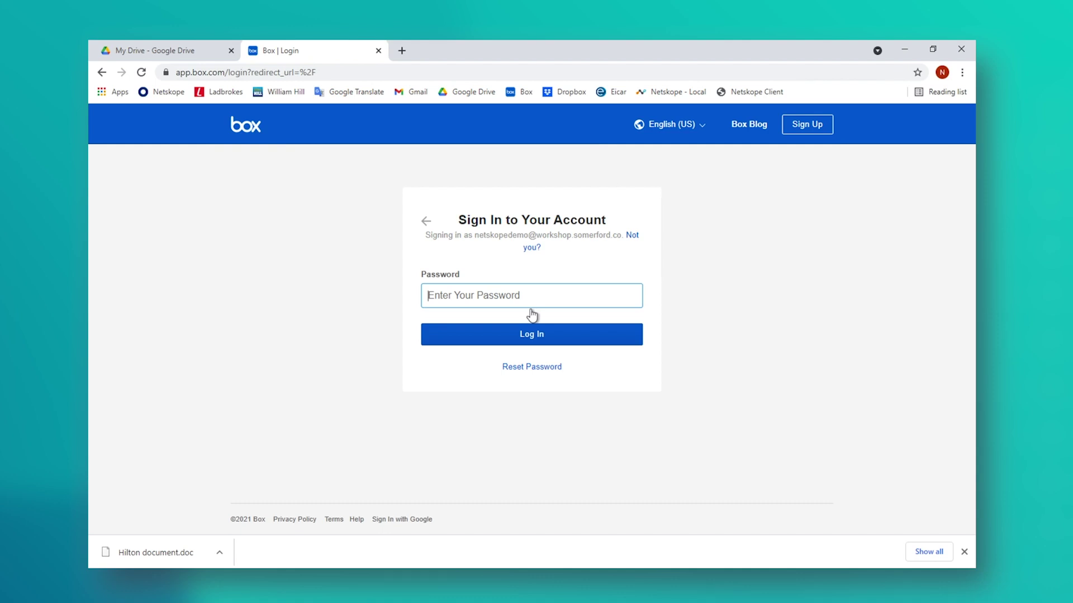
type("•••••••••••")
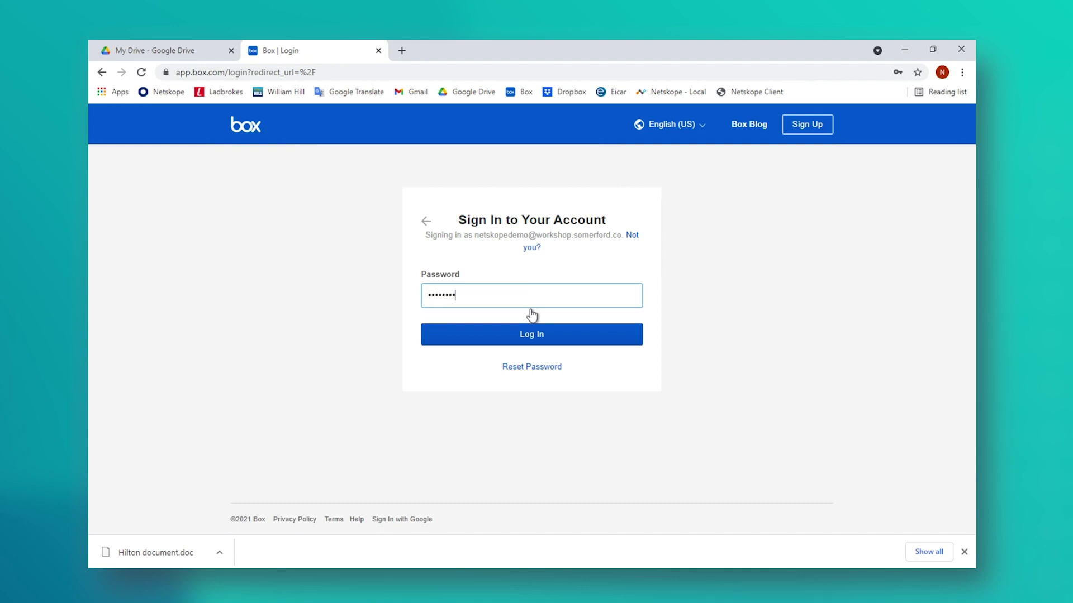
type("••")
key("Return")
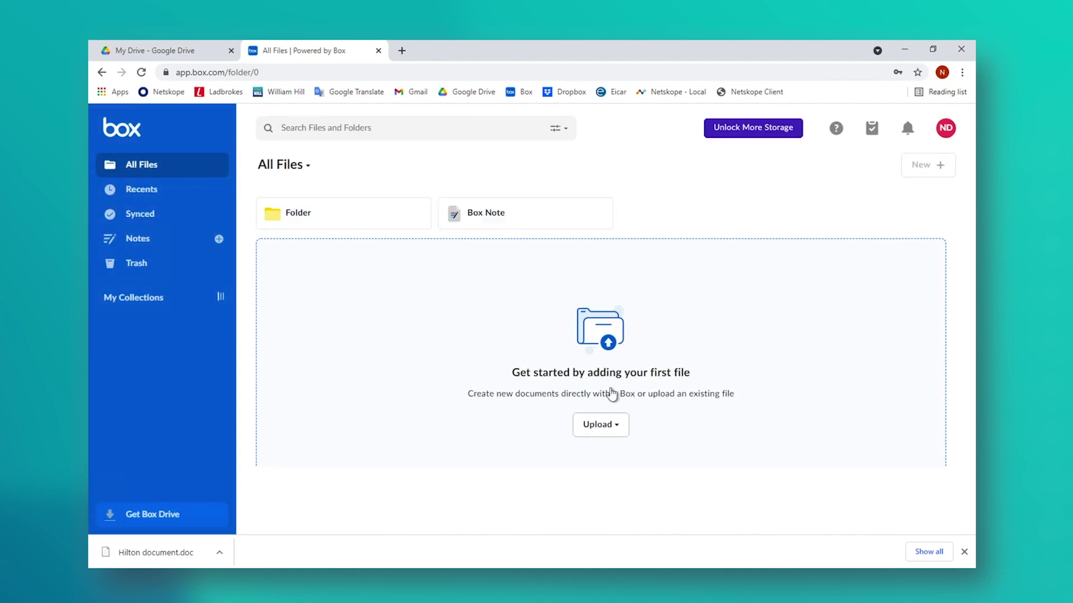
Step: Upload Hilton document.doc to Box via Upload > File, then dismiss the success message
left_click(603, 429)
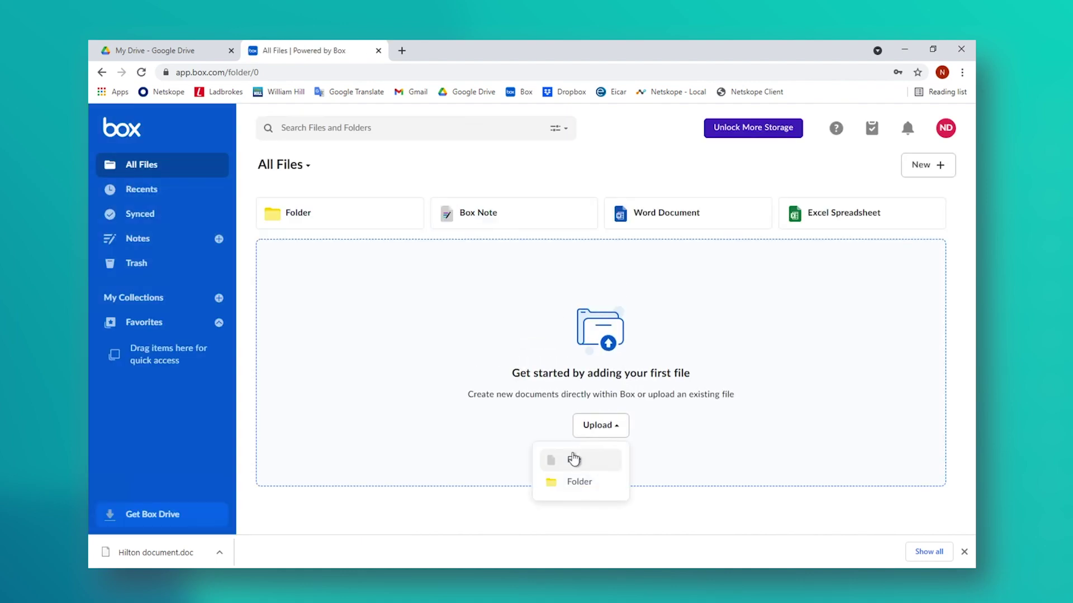
left_click(575, 458)
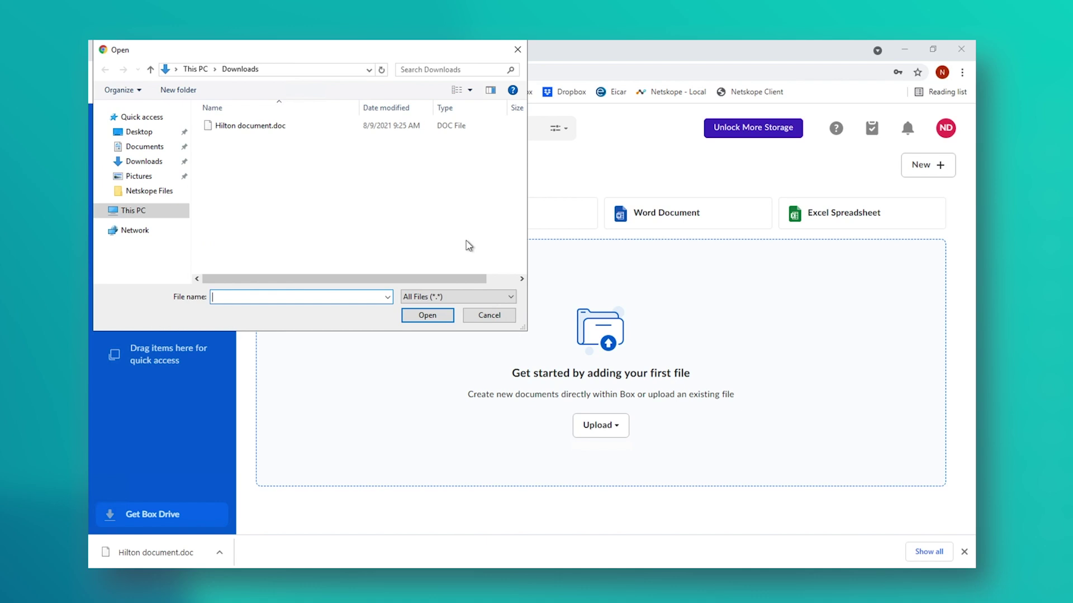
double_click(289, 127)
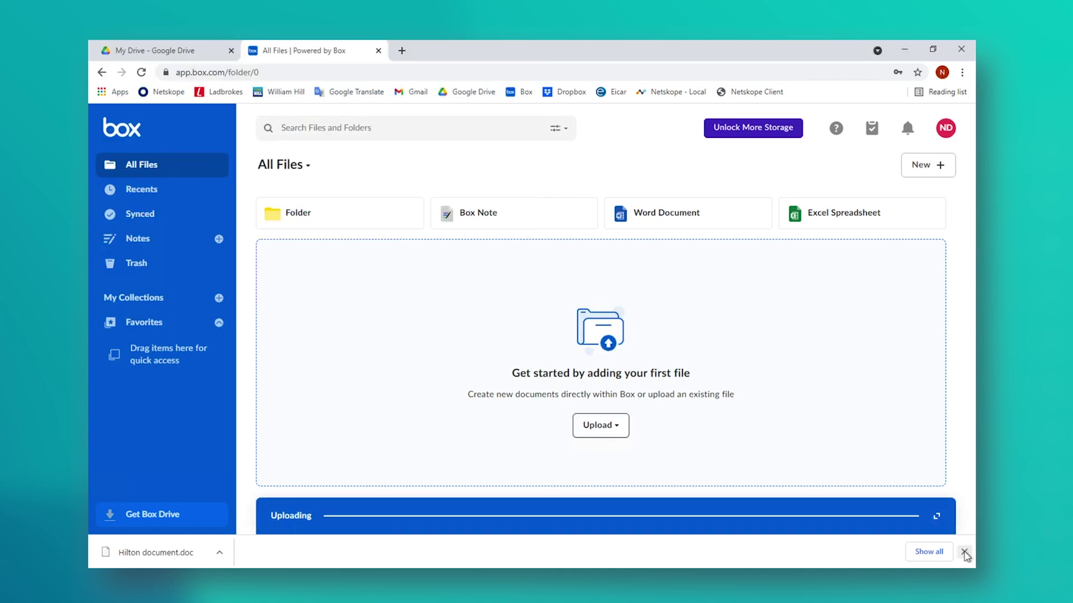
left_click(964, 552)
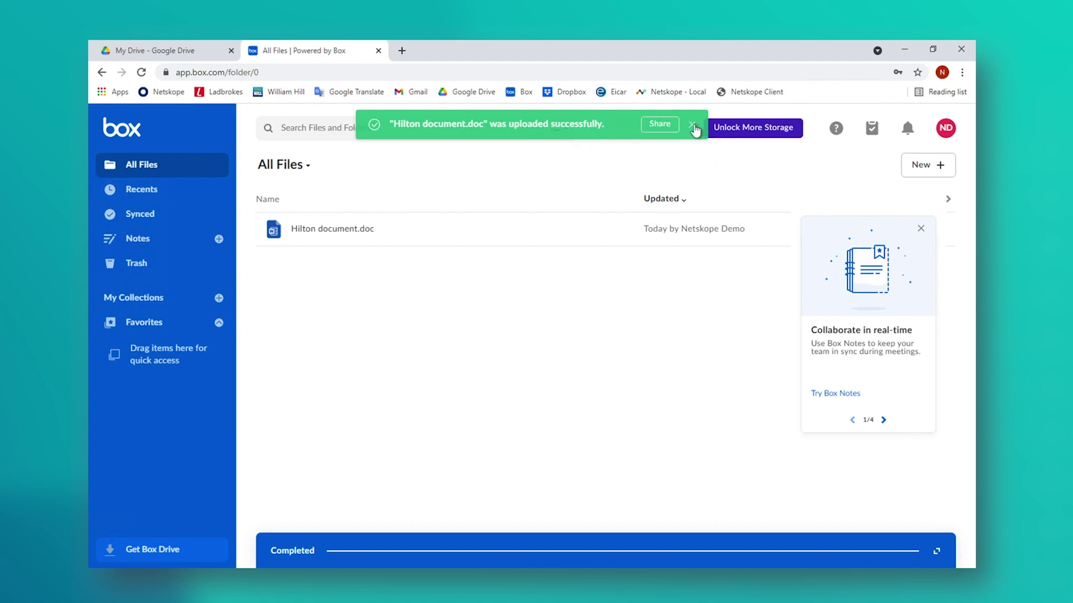
left_click(692, 125)
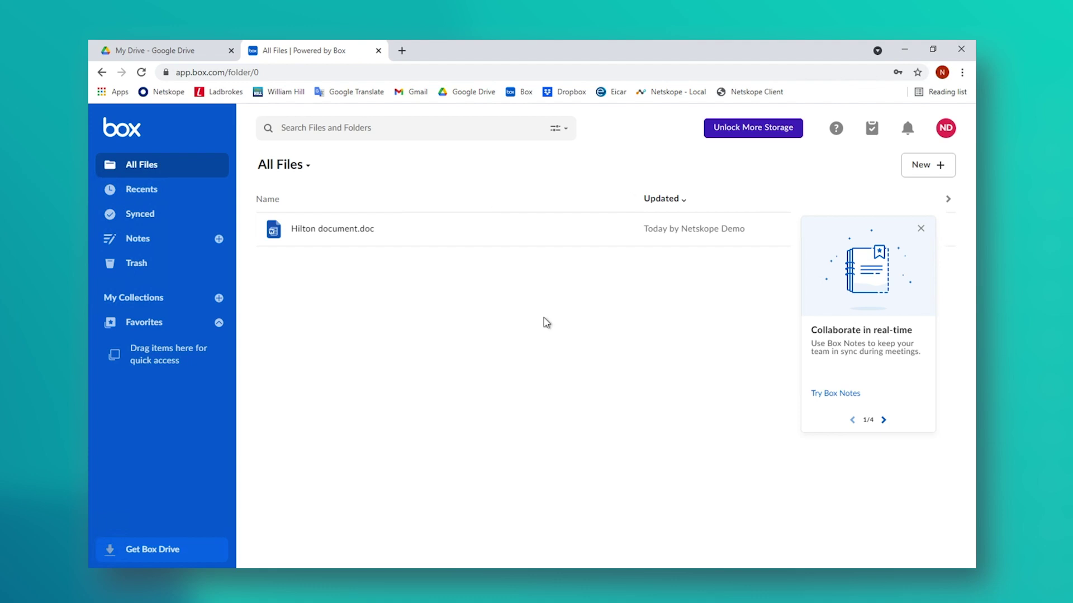
left_click(806, 577)
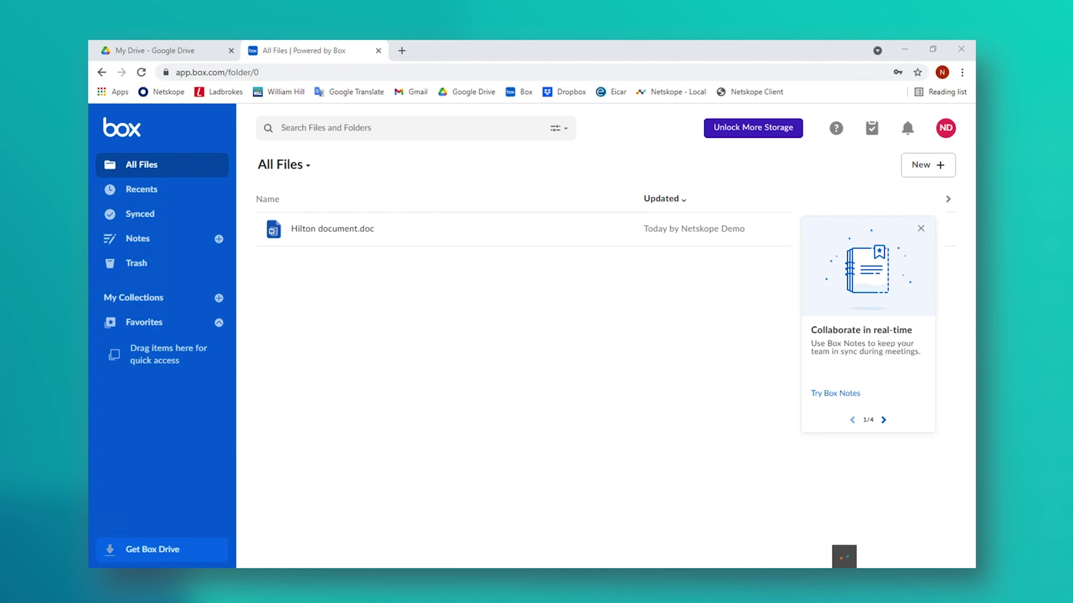
Step: Close the Box tab and reach the Netskope Home dashboard via Okta with an authenticator passcode
left_click(379, 50)
left_click(160, 92)
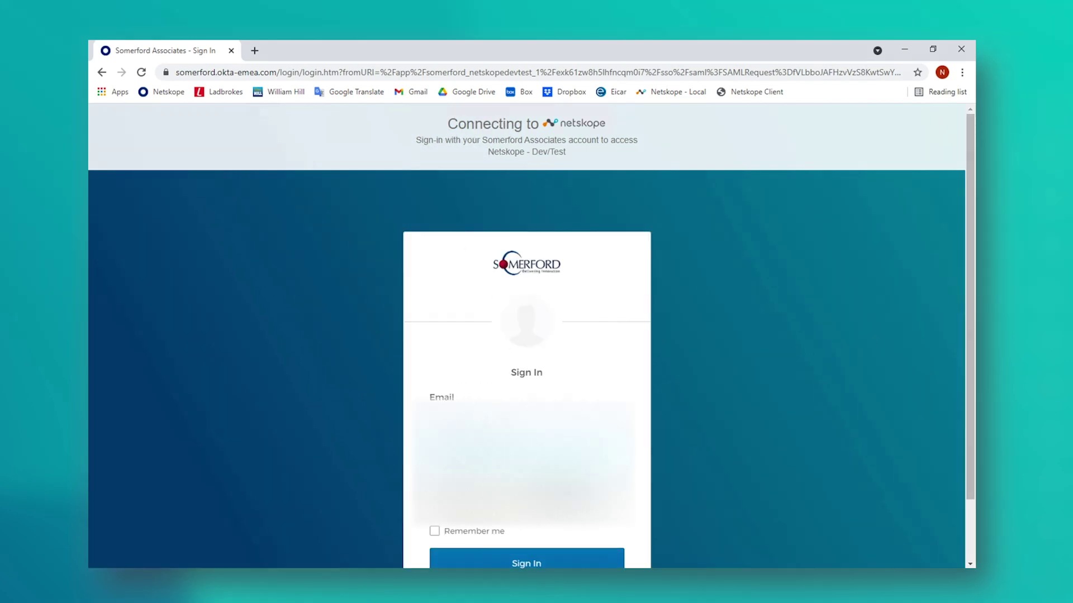
left_click(525, 487)
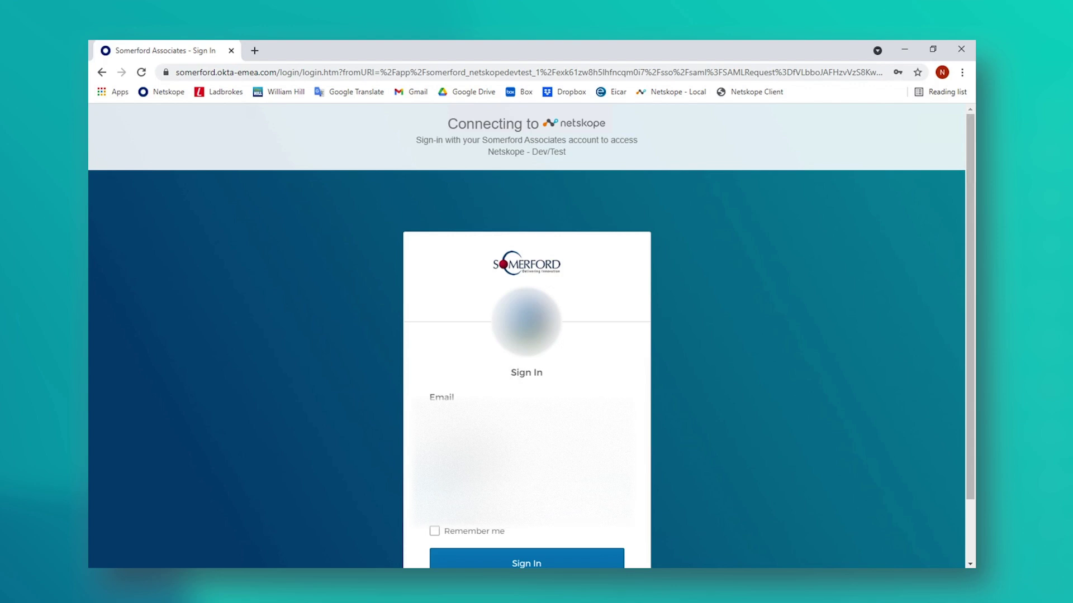
key("Return")
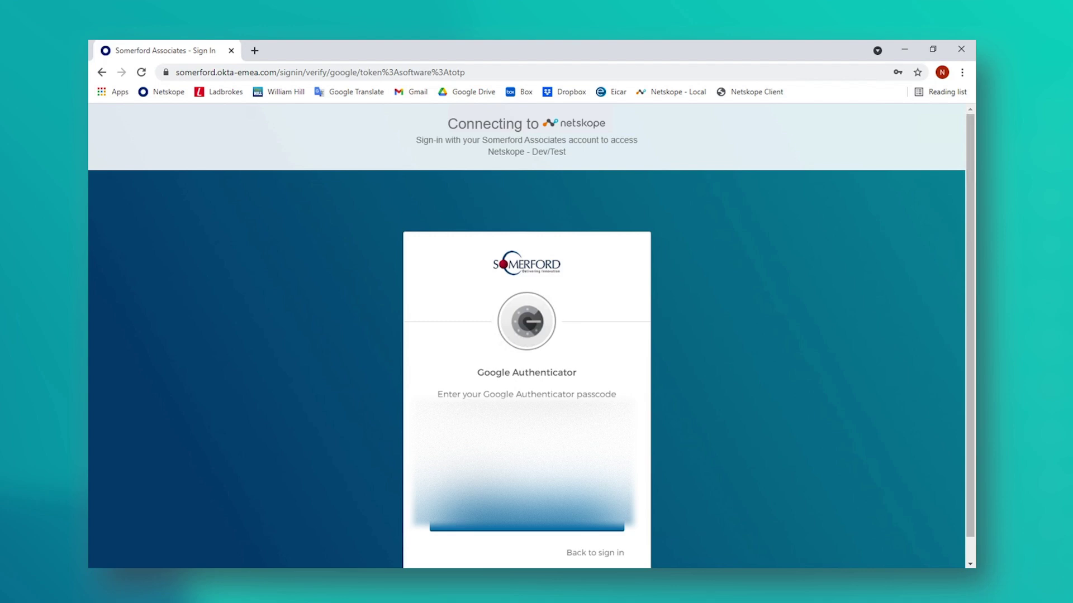
key("Return")
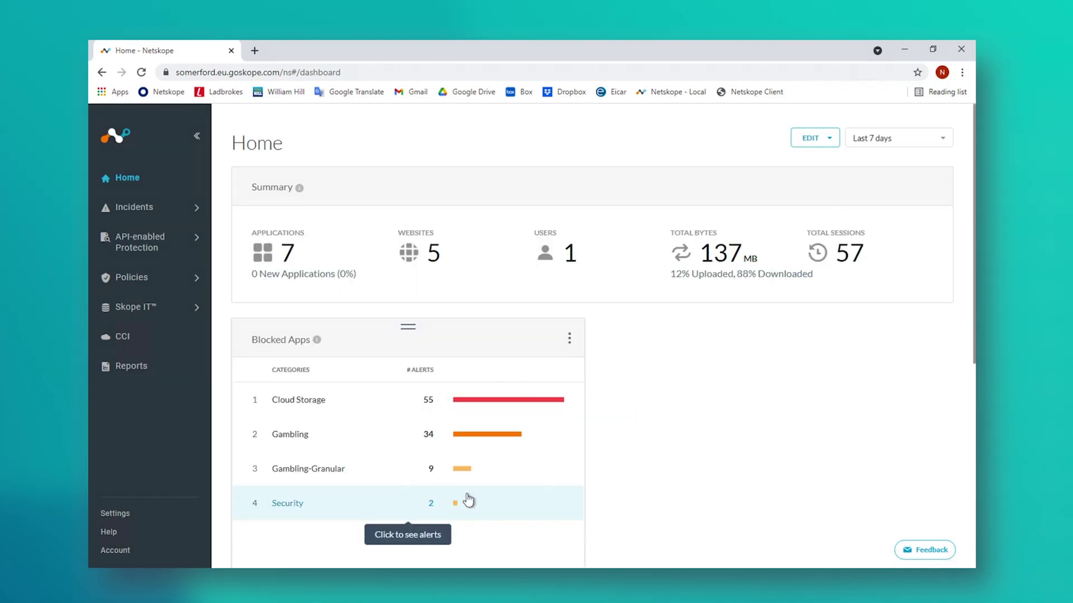
Step: Start a new Web Access Real-time Protection policy with the Netskope Users group as source
left_click(162, 277)
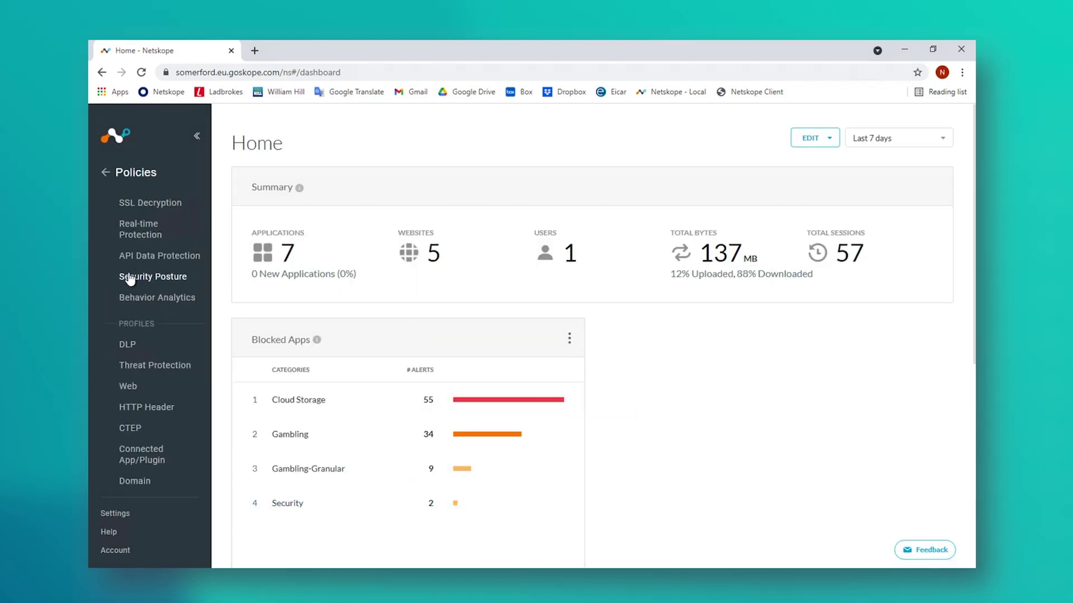
left_click(140, 228)
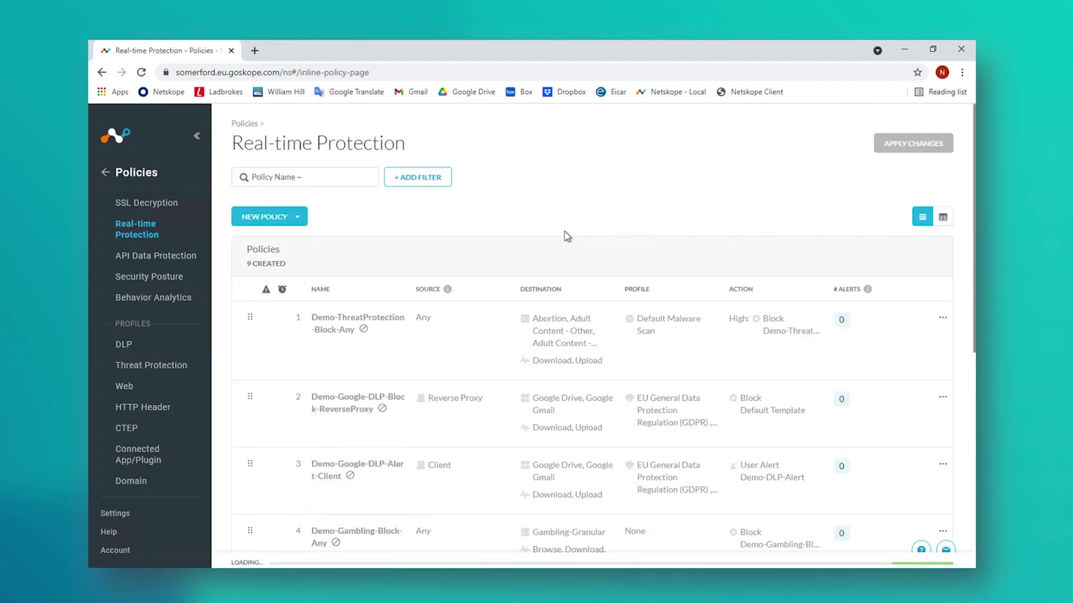
left_click(297, 217)
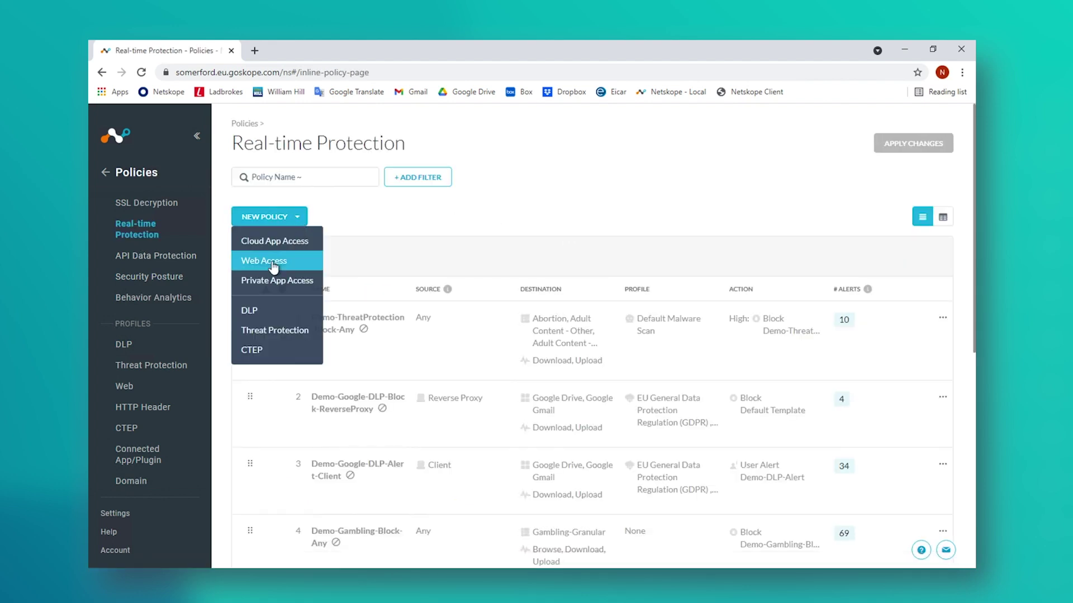
left_click(272, 264)
left_click(499, 208)
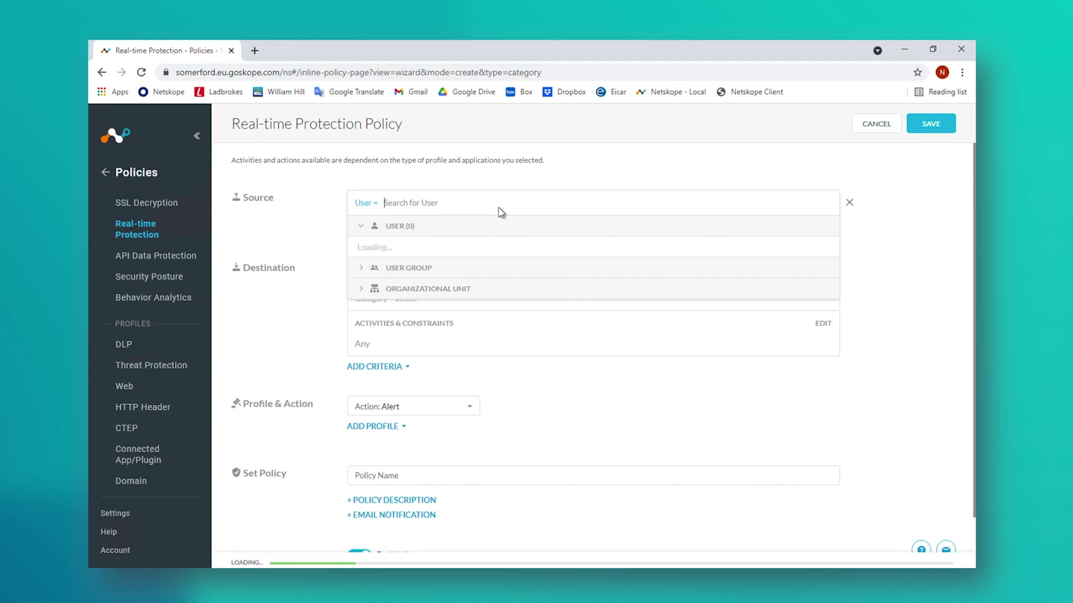
left_click(362, 411)
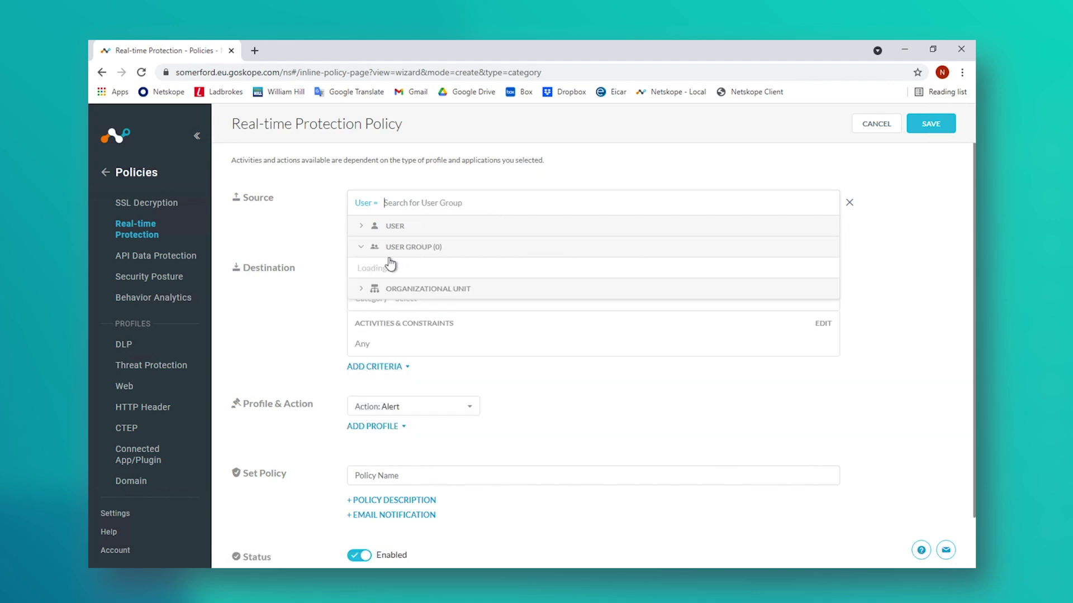
left_click(361, 269)
left_click(309, 312)
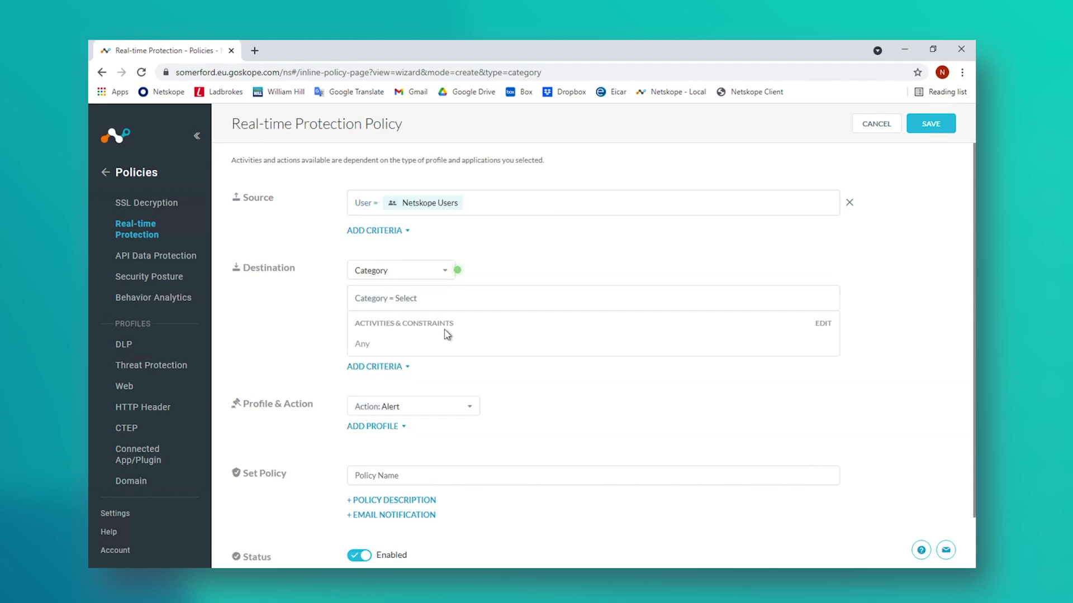
Step: Set the policy's destination category to Cloud Storage
left_click(462, 304)
type("cloud")
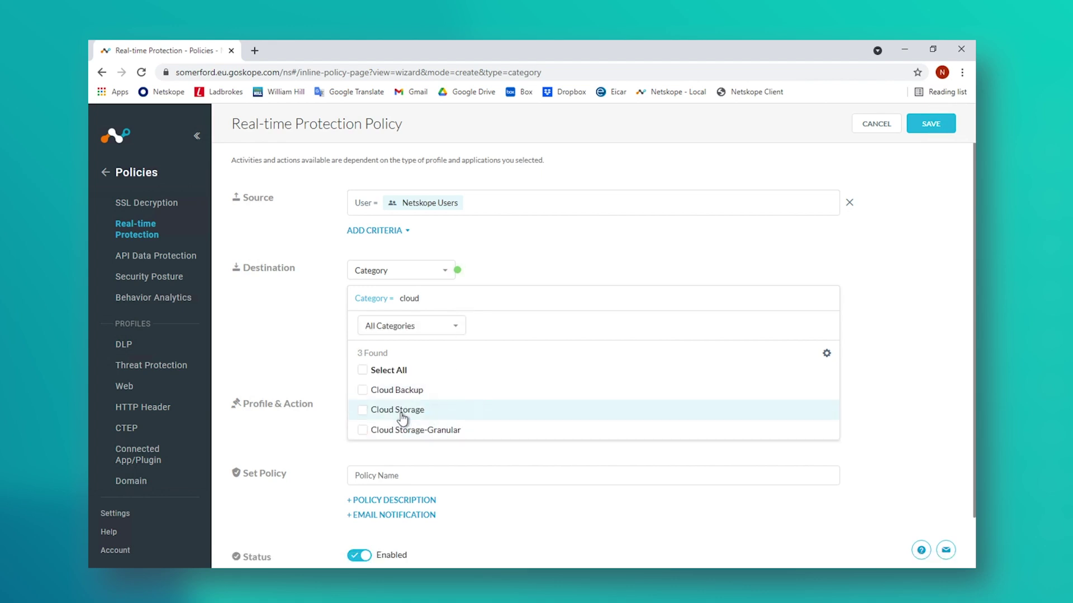
left_click(402, 410)
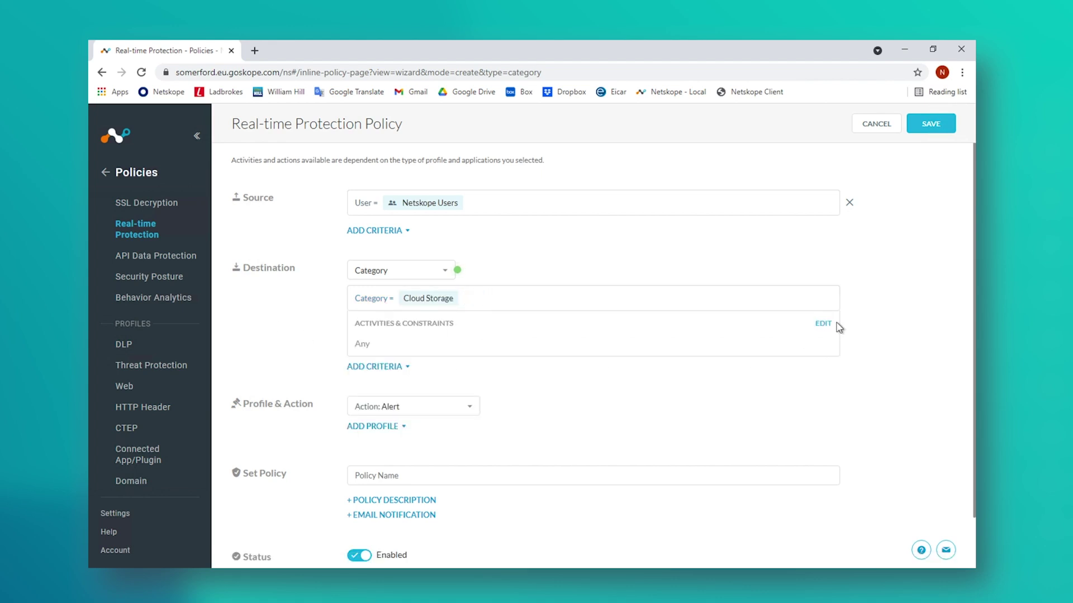
left_click(823, 323)
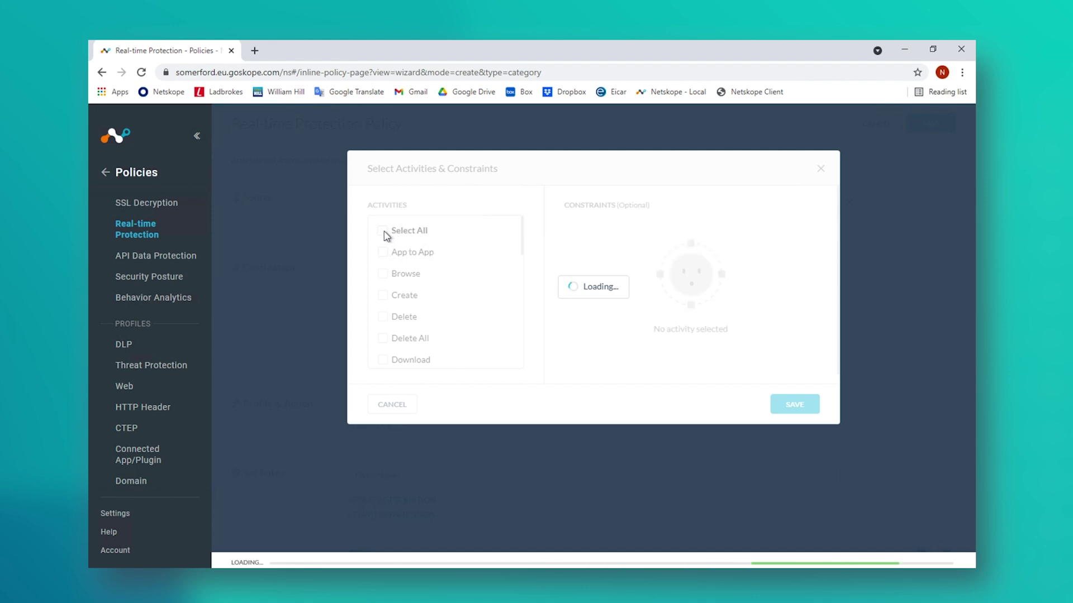
Step: Select all activities, set the action to Block, and name the policy Cloud Storage-Block
left_click(384, 231)
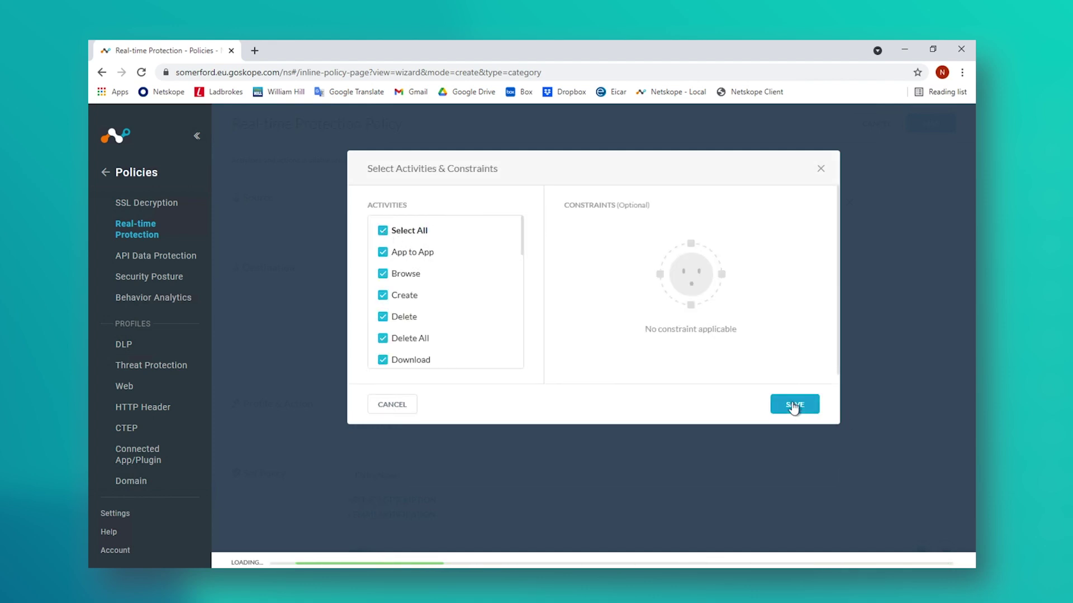
left_click(796, 403)
left_click(473, 422)
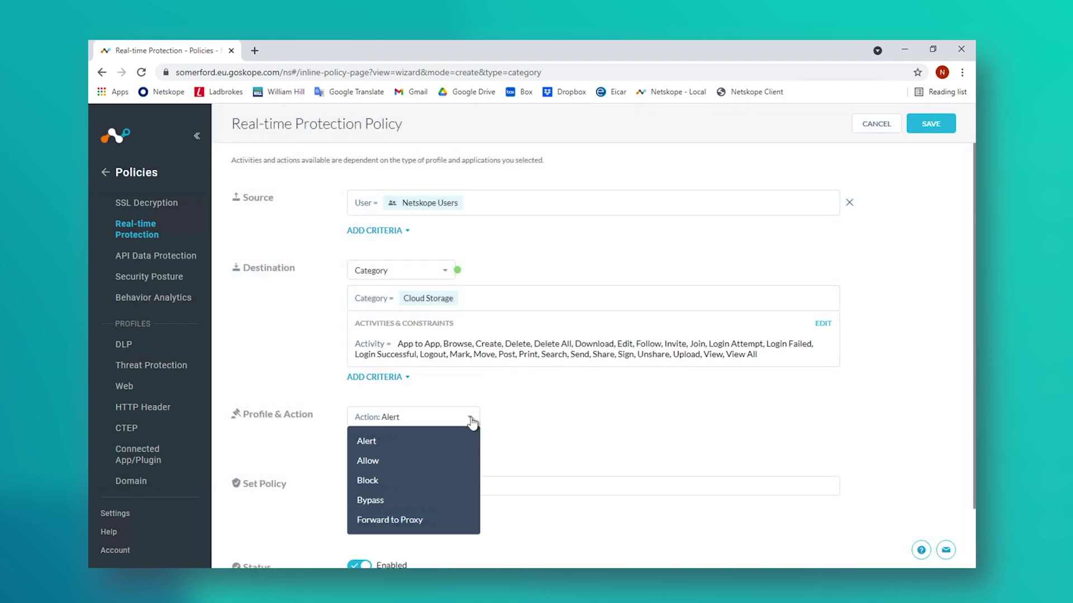
left_click(430, 479)
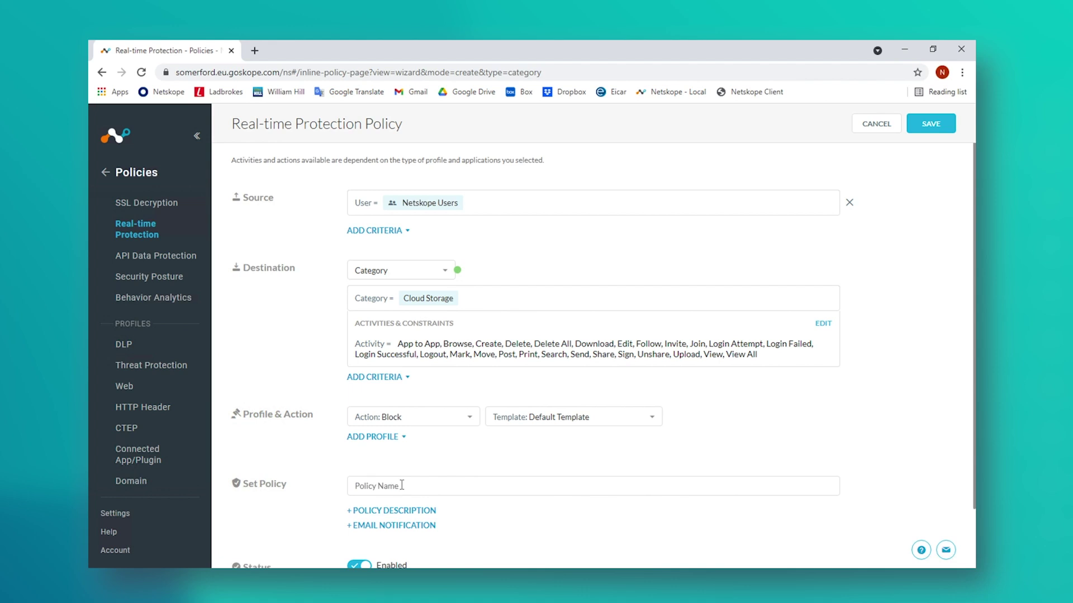
left_click(402, 486)
type("Cloud Storage-Block")
Step: Save Cloud Storage-Block at the top of the policy list and apply the pending changes
left_click(923, 128)
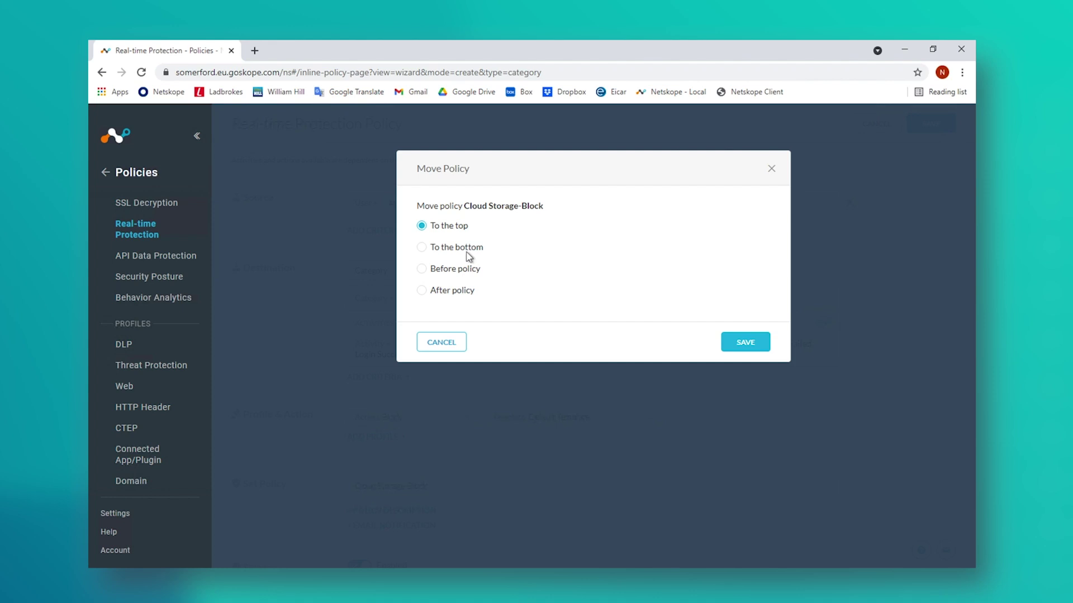
left_click(738, 347)
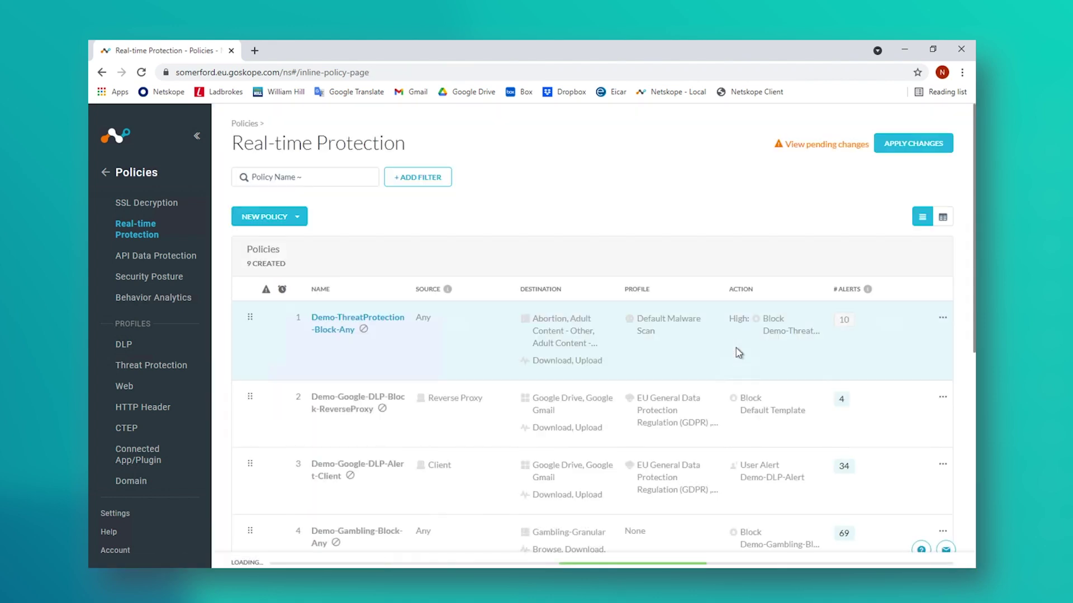
left_click(912, 145)
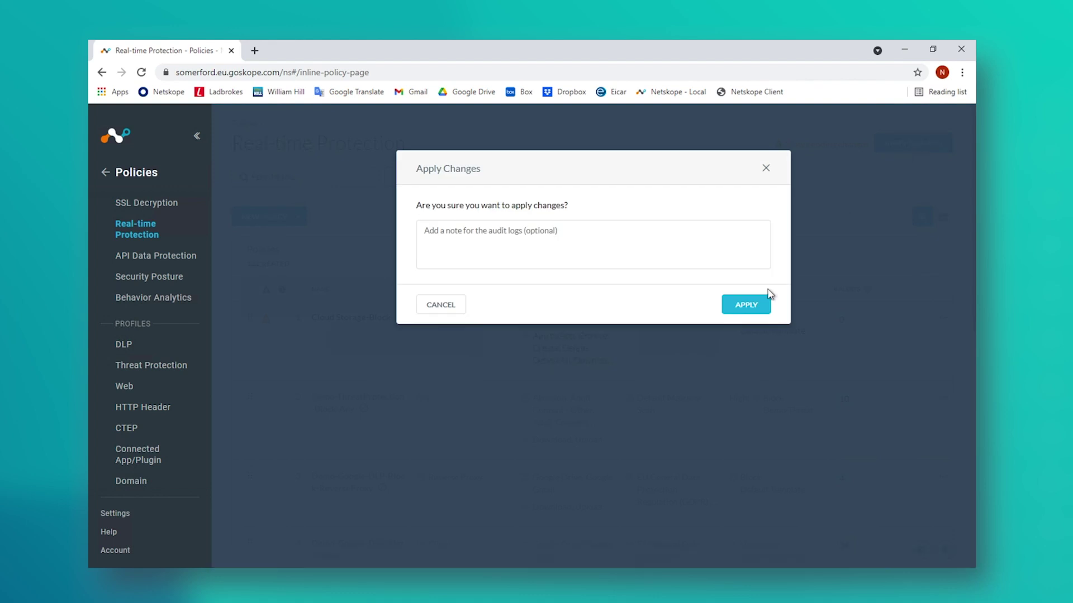
left_click(754, 308)
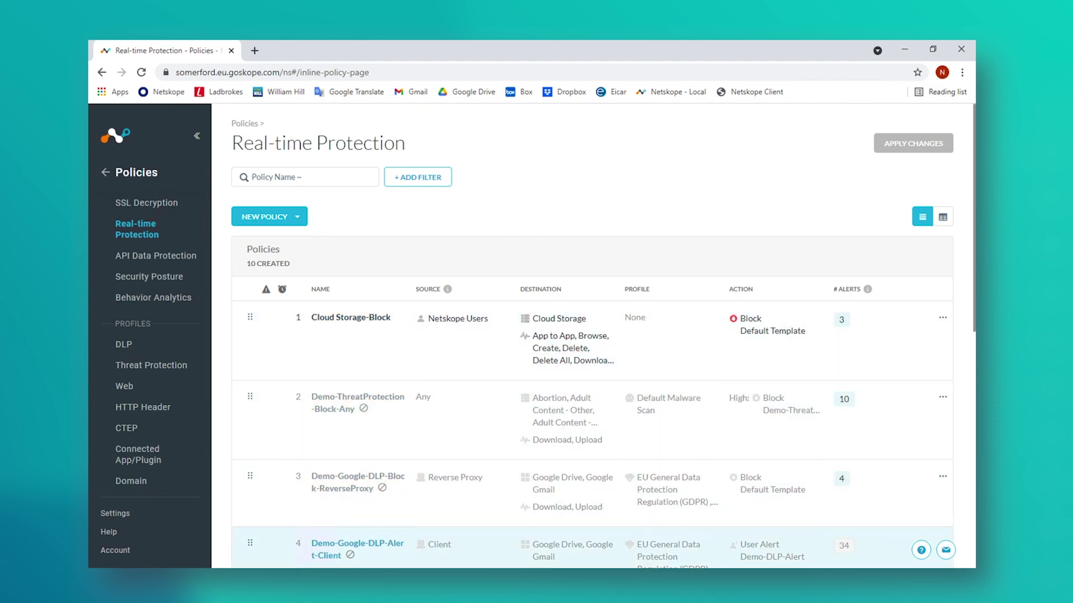
right_click(254, 580)
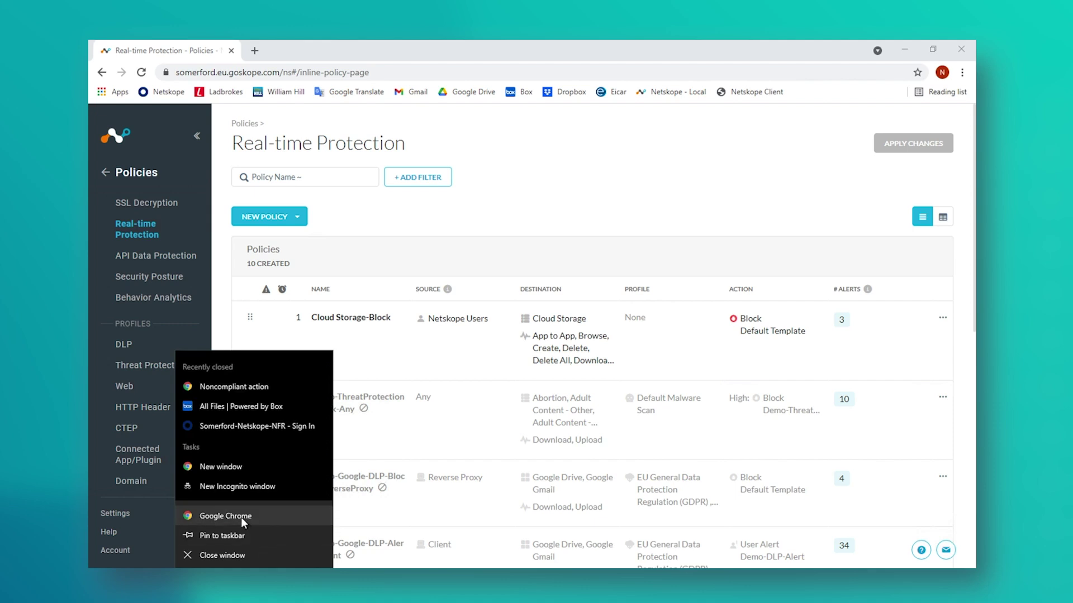
left_click(241, 517)
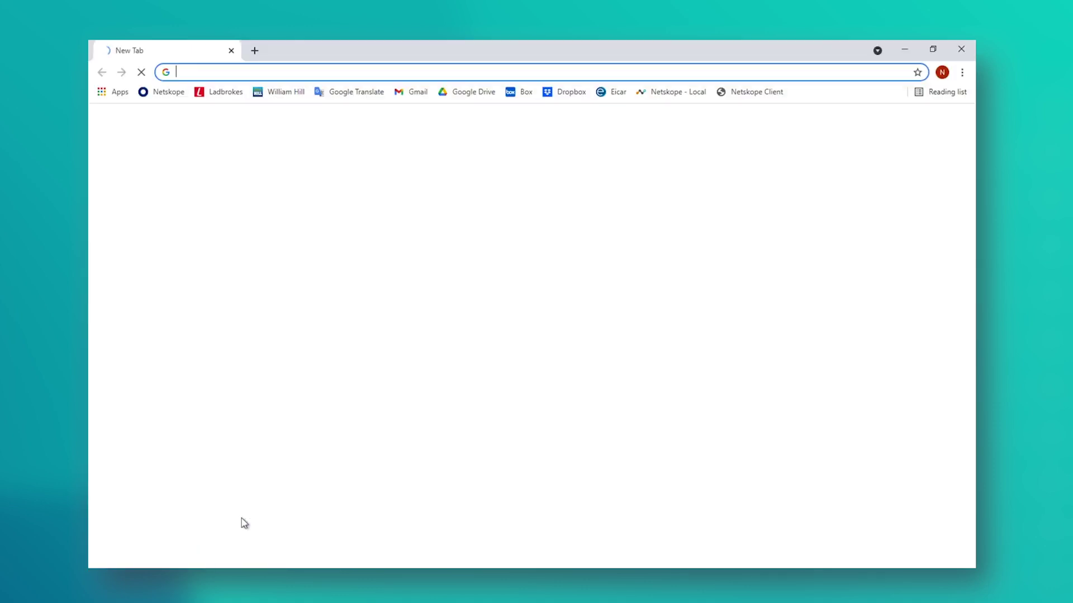
Step: Confirm Box and Google Drive both show Access Denied, dismissing each notice, then close the window
left_click(523, 96)
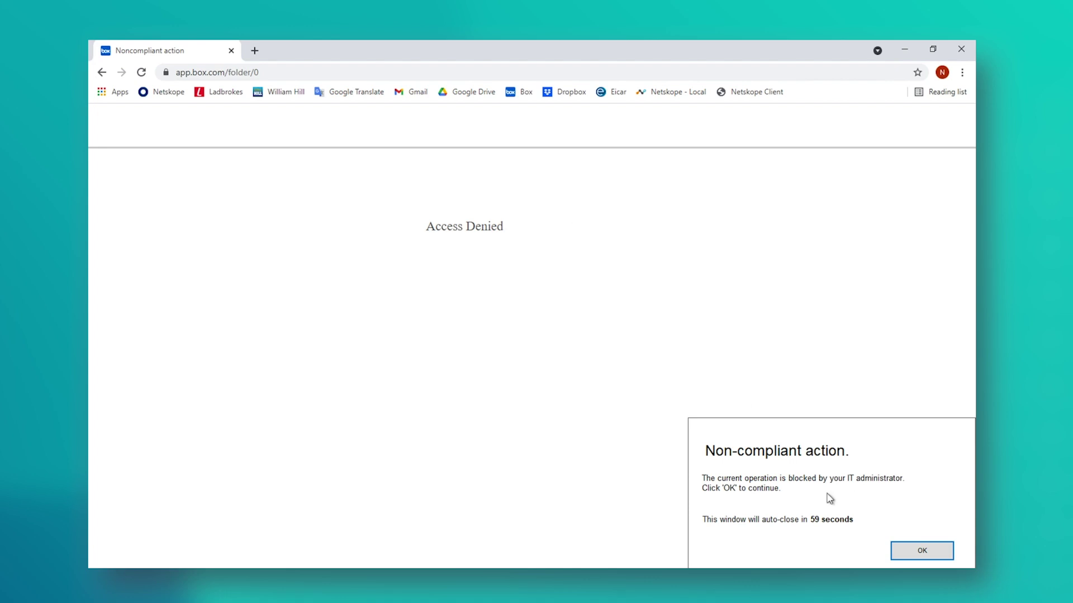
left_click(922, 552)
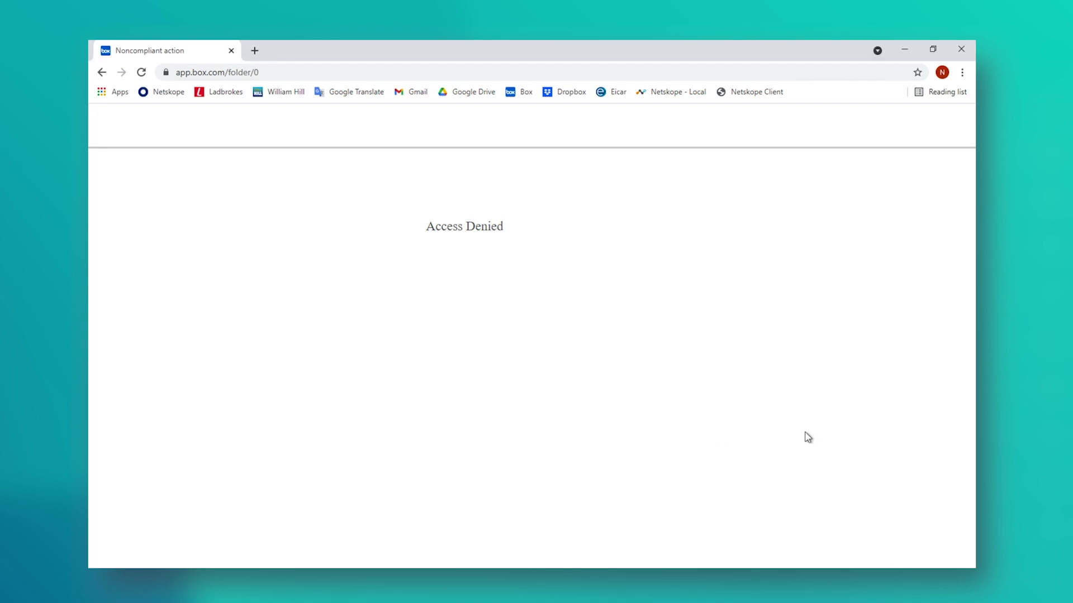
left_click(489, 101)
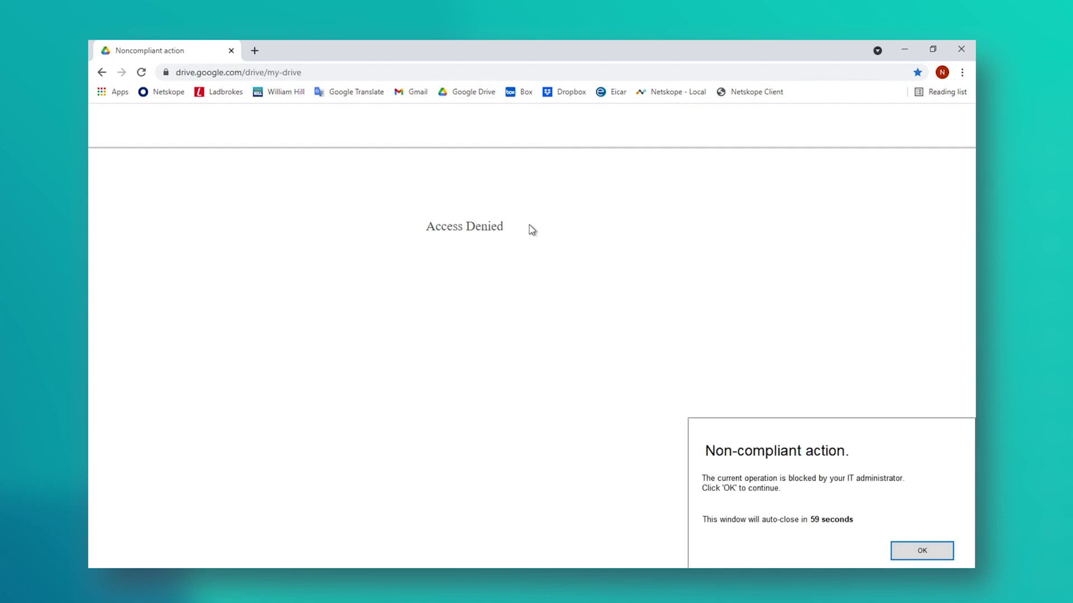
left_click(925, 554)
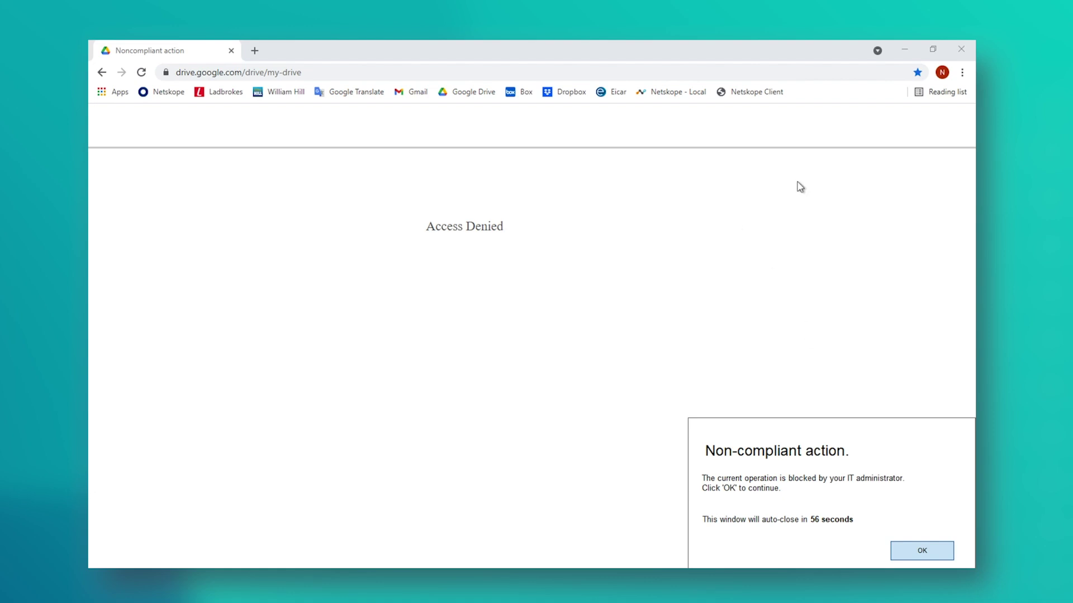
left_click(961, 49)
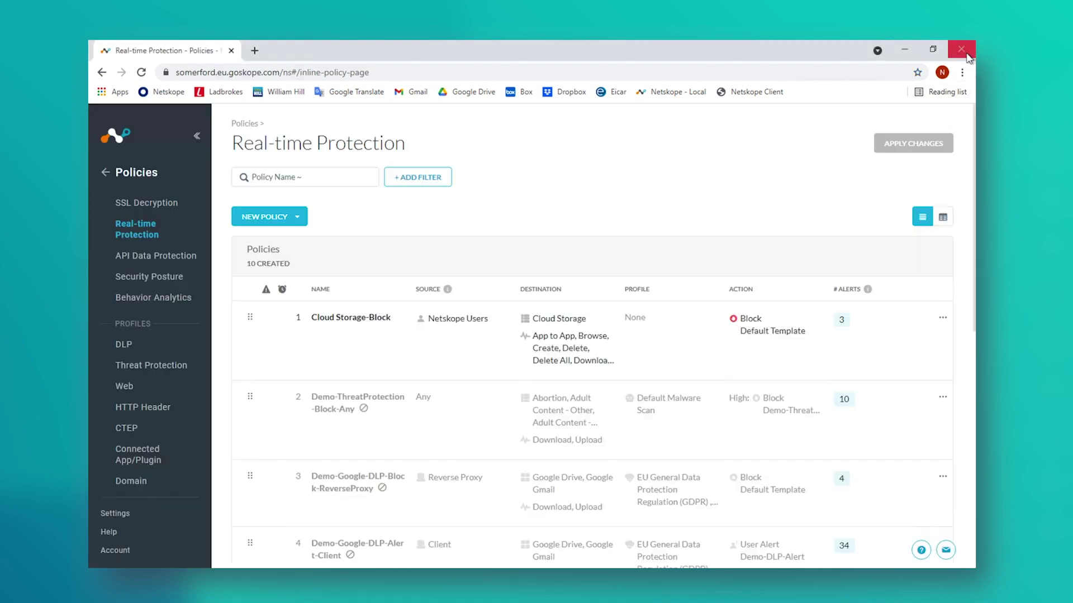
Step: Review the Cloud Storage-Allowed URL list under Web profiles and close it unchanged
left_click(124, 386)
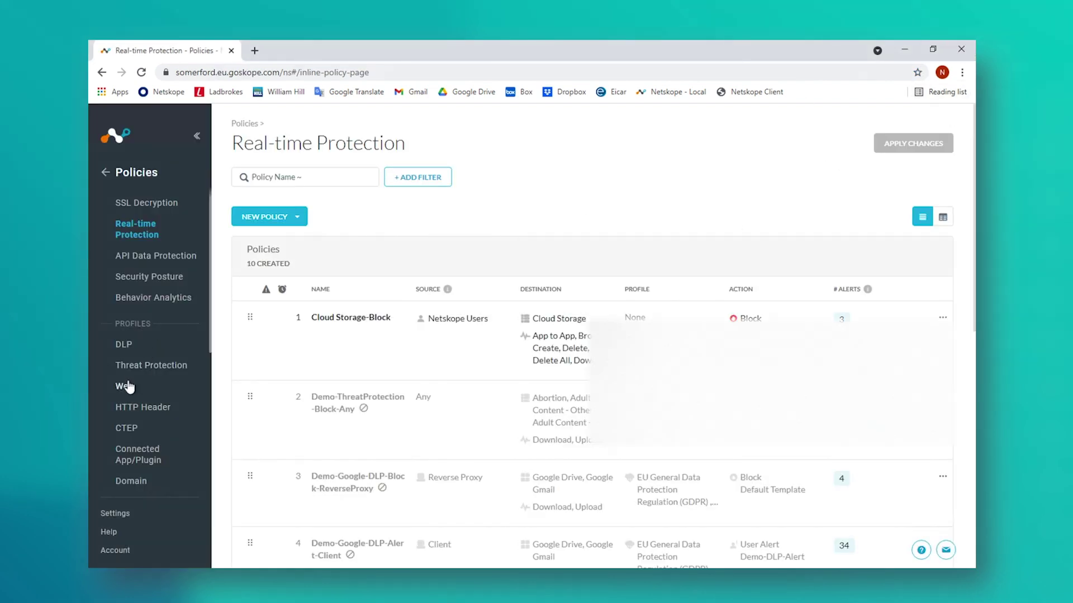
left_click(356, 179)
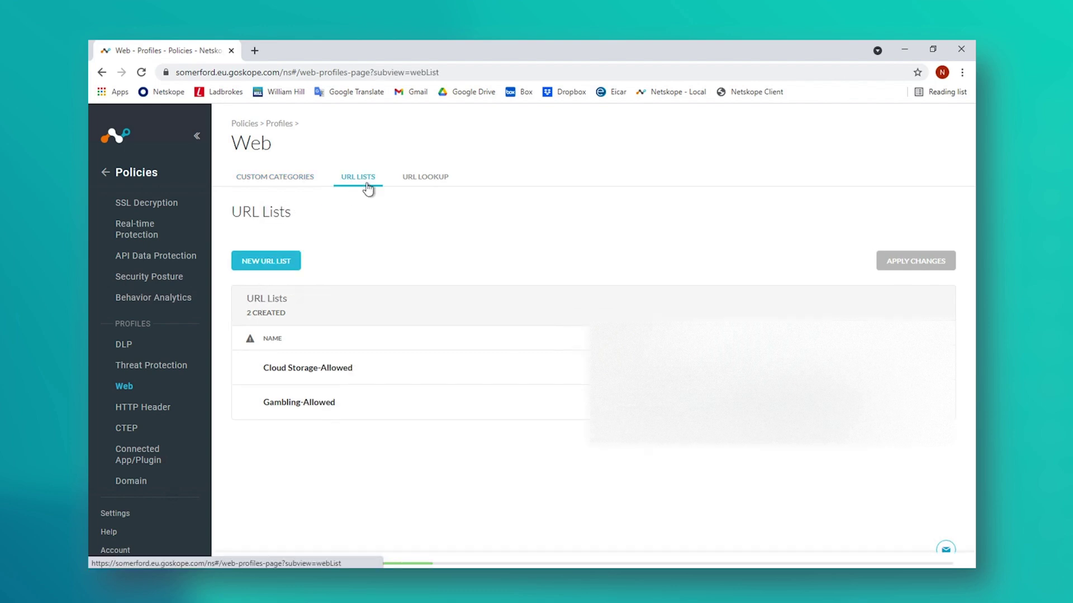
left_click(305, 370)
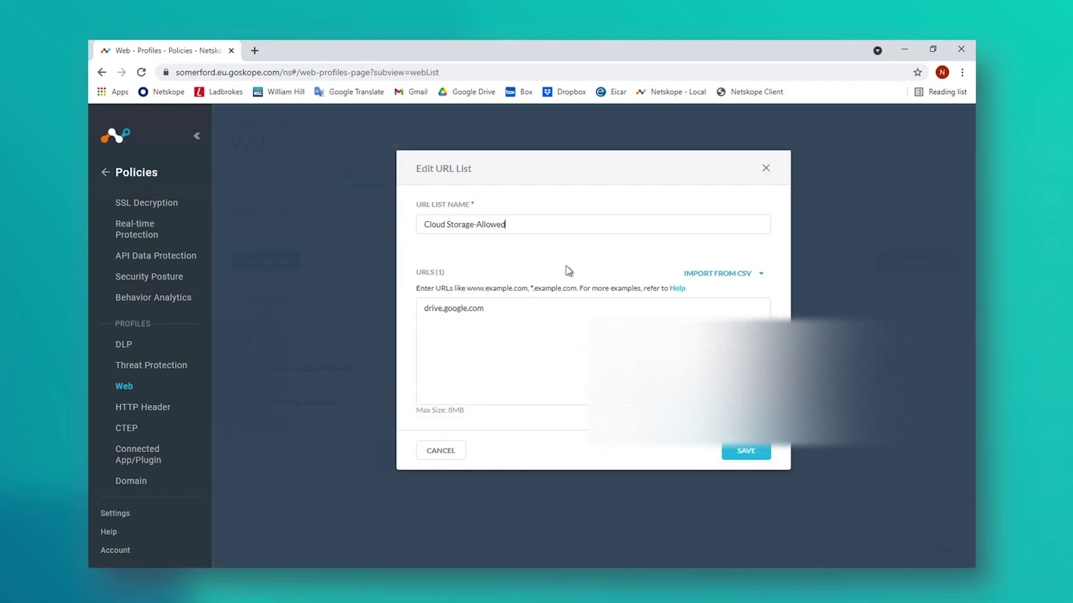
left_click(765, 168)
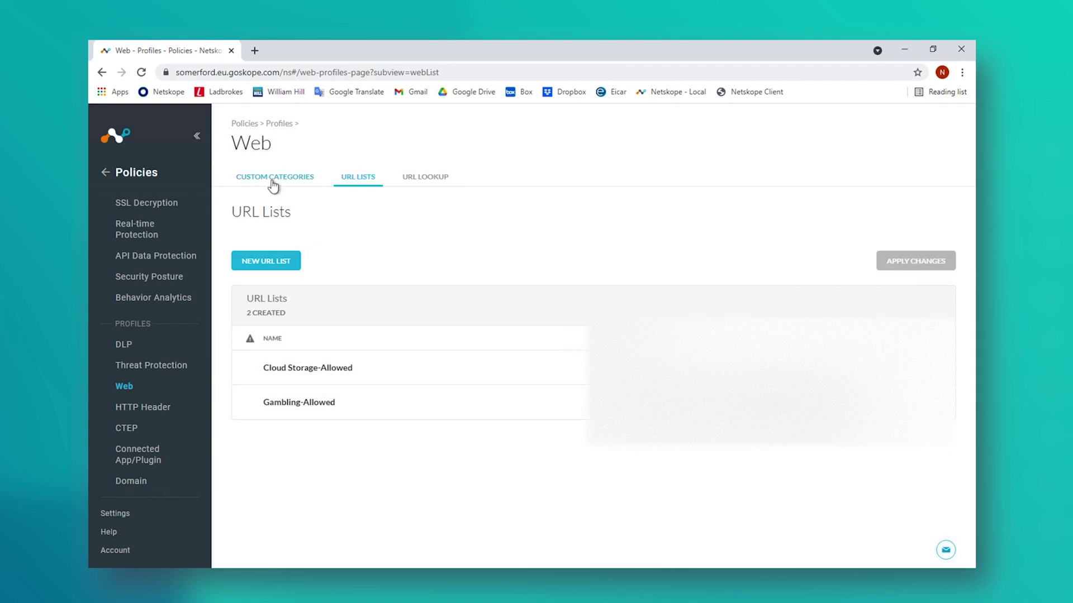
Step: Look over the custom categories, then bring up the User Notification templates
left_click(273, 181)
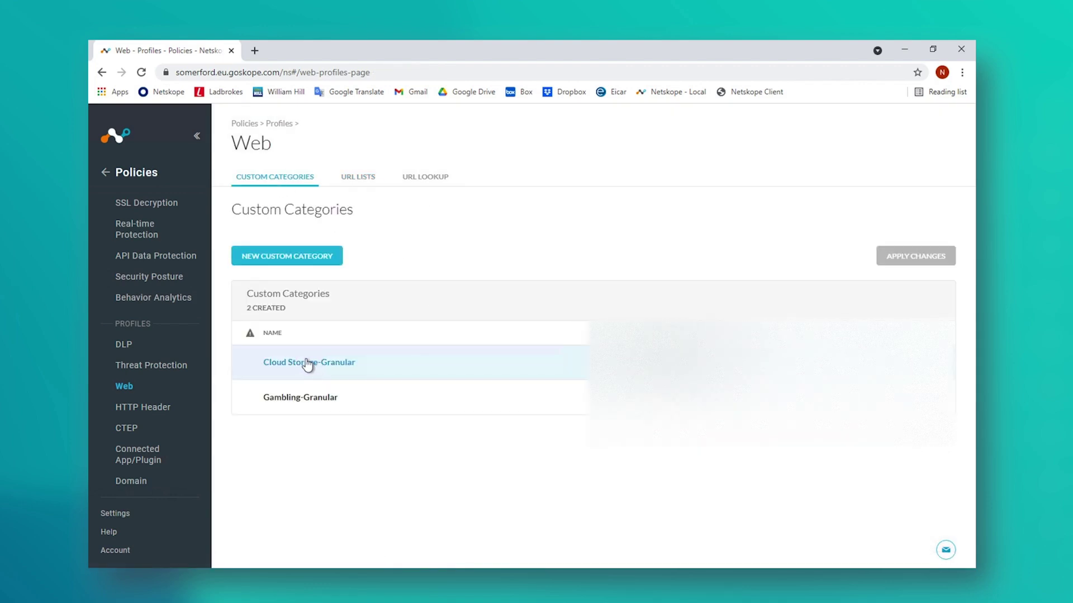
scroll(148, 381, "down", 1)
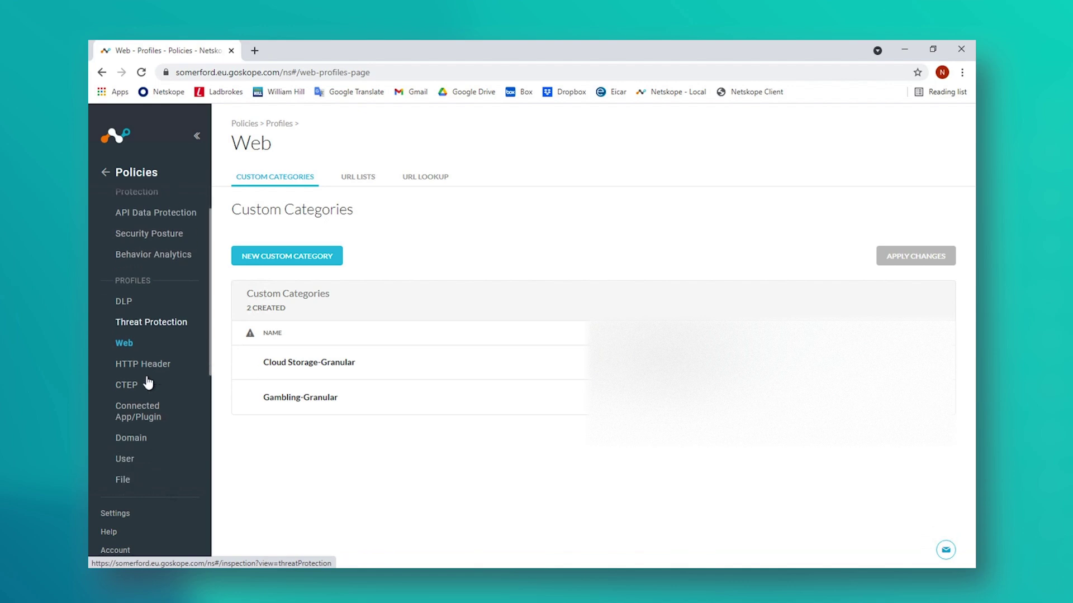
scroll(148, 383, "down", 4)
left_click(141, 414)
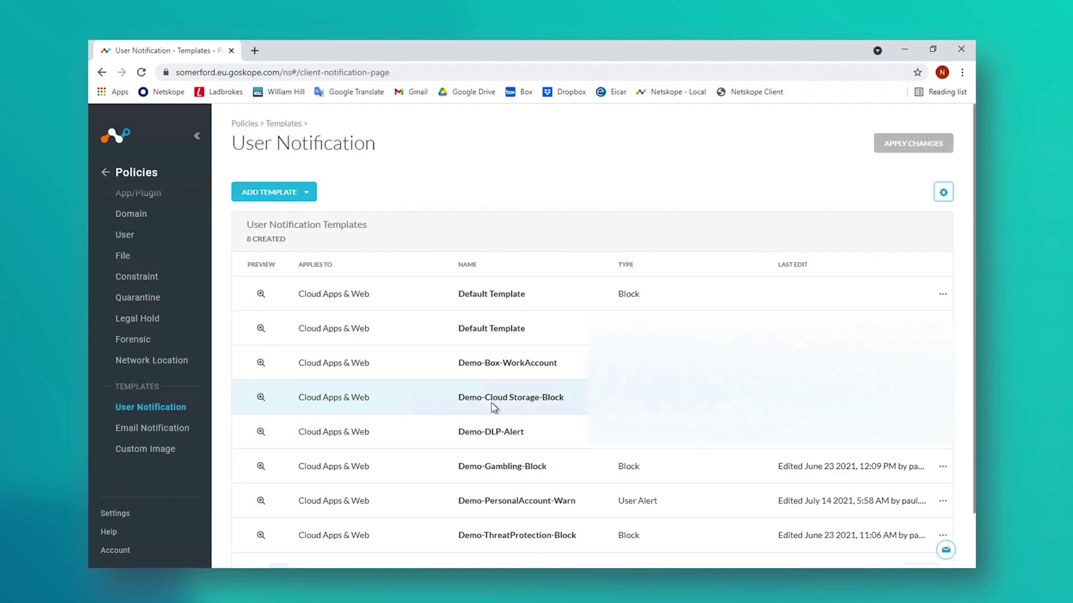
Step: View the Demo-Cloud Storage-Block template, close it, and return to the Real-time Protection policies
left_click(495, 400)
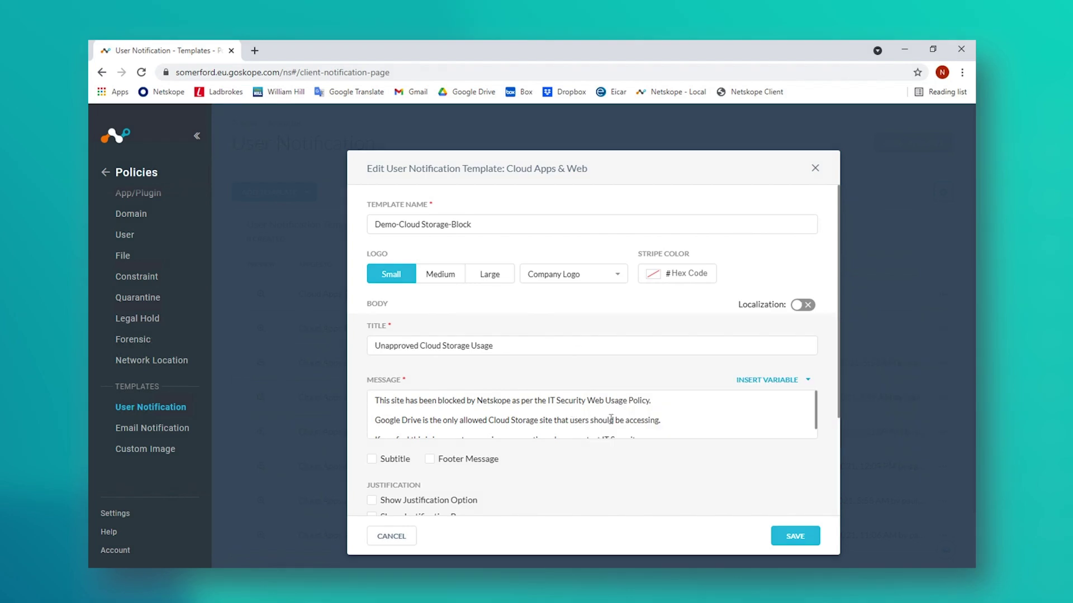
scroll(611, 419, "down", 1)
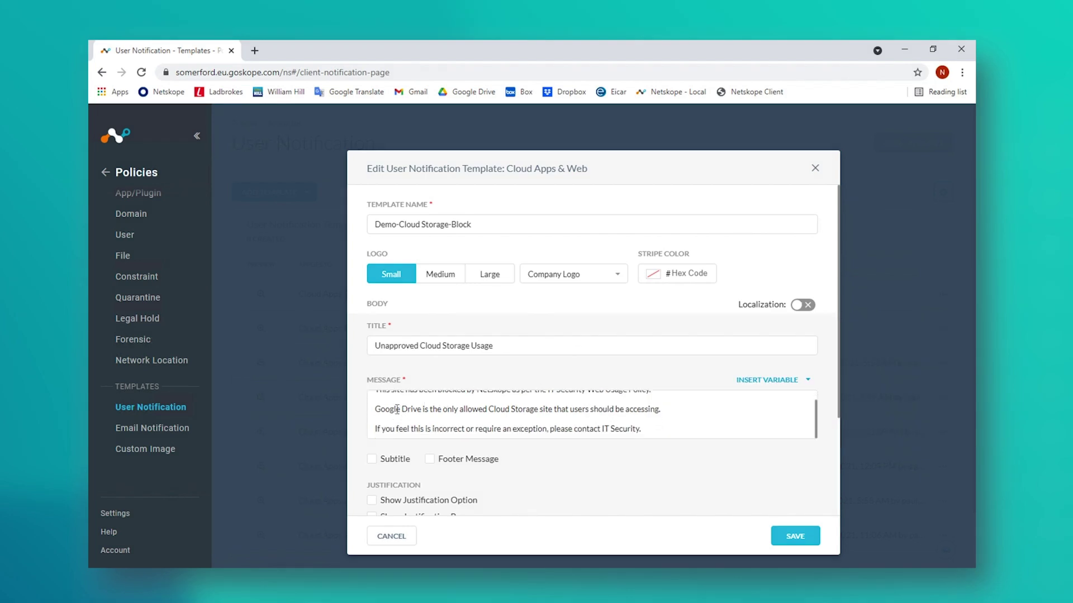
scroll(567, 488, "down", 3)
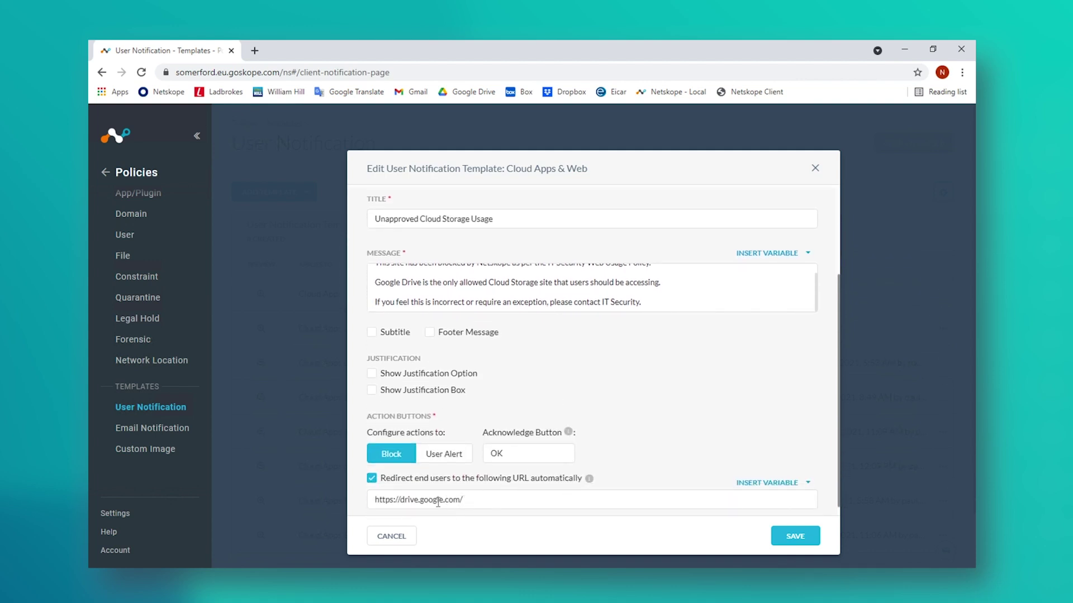
left_click(815, 168)
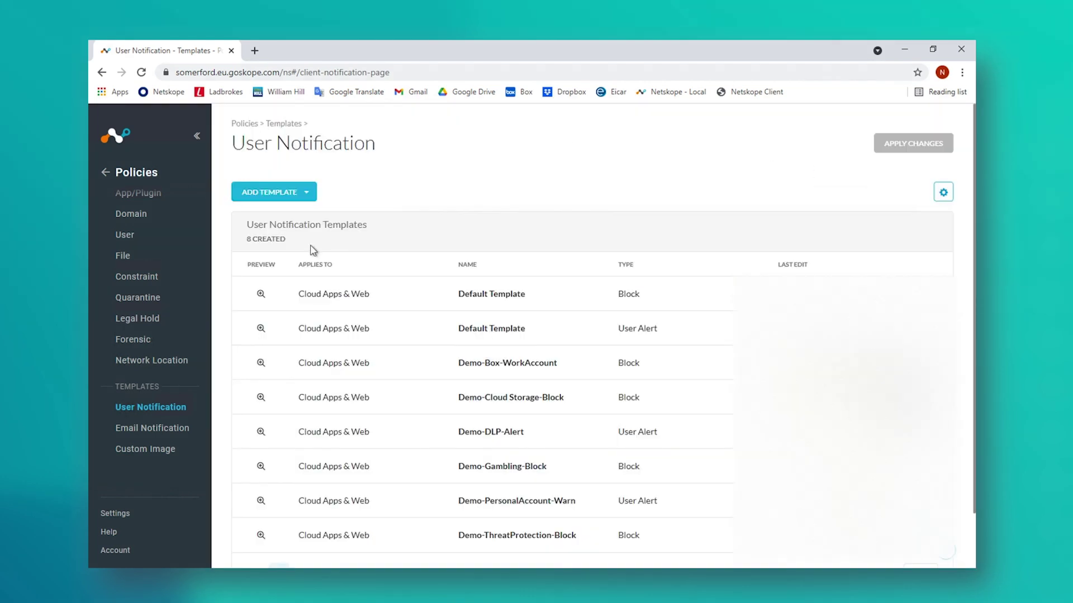
scroll(138, 301, "up", 5)
left_click(137, 229)
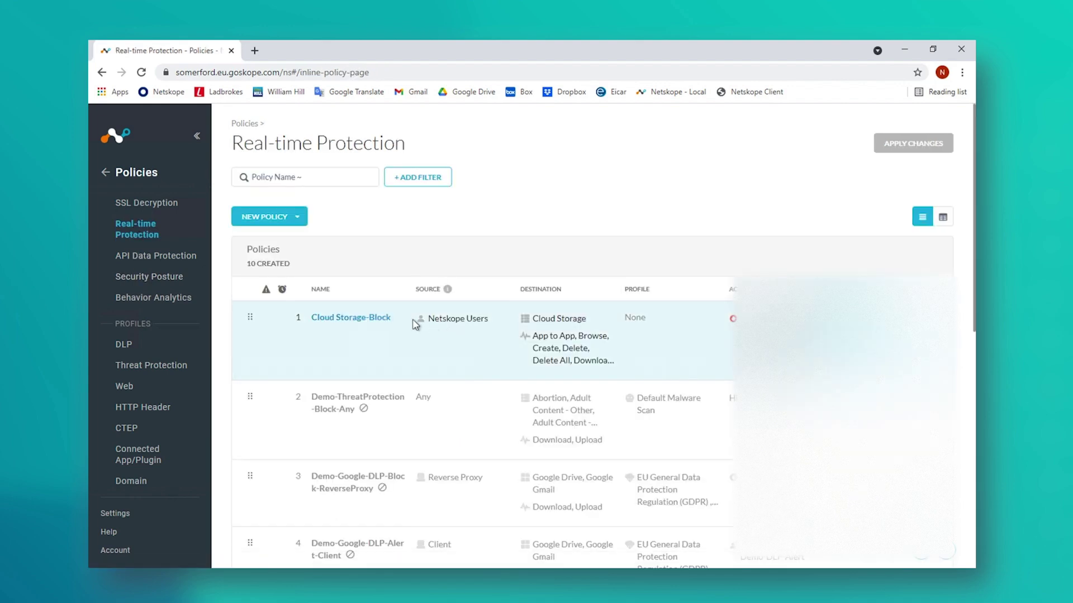
Step: Change Cloud Storage-Block's destination category from Cloud Storage to Cloud Storage-Granular
left_click(375, 323)
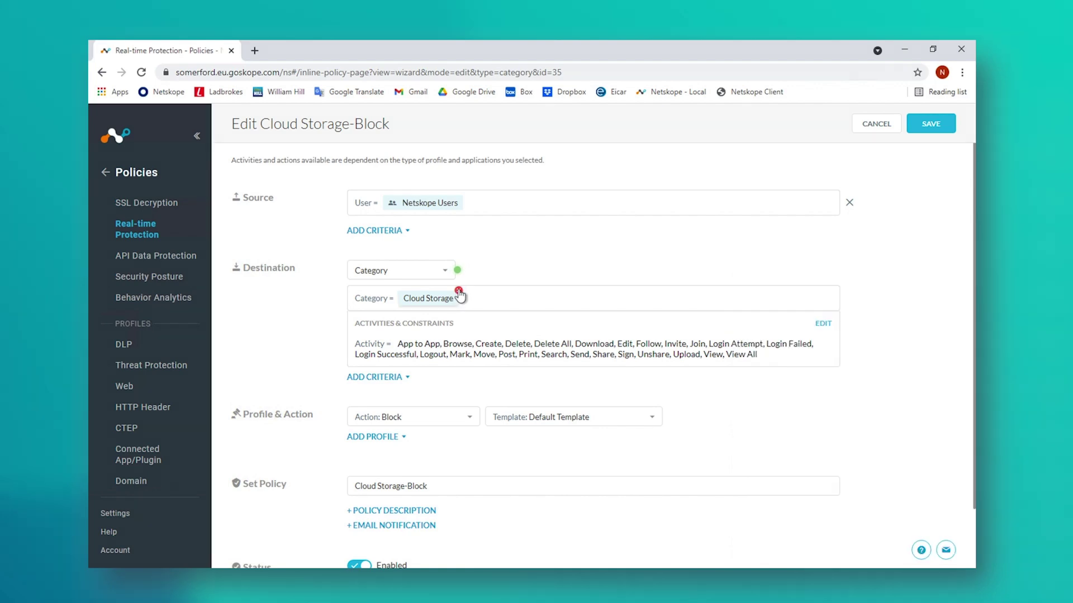
left_click(458, 291)
type("cloud stor")
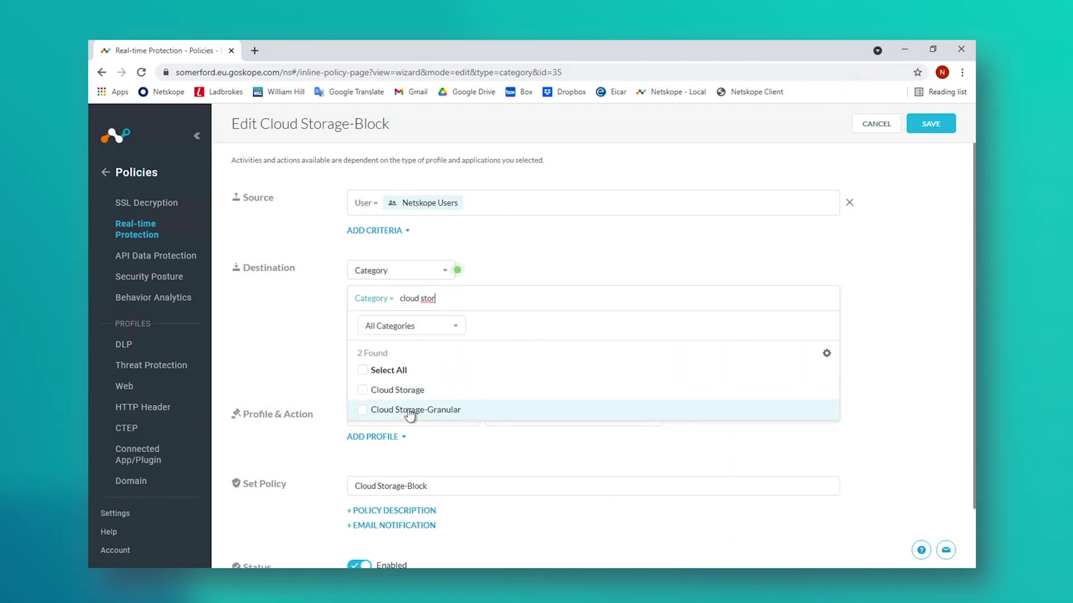
left_click(413, 410)
left_click(871, 322)
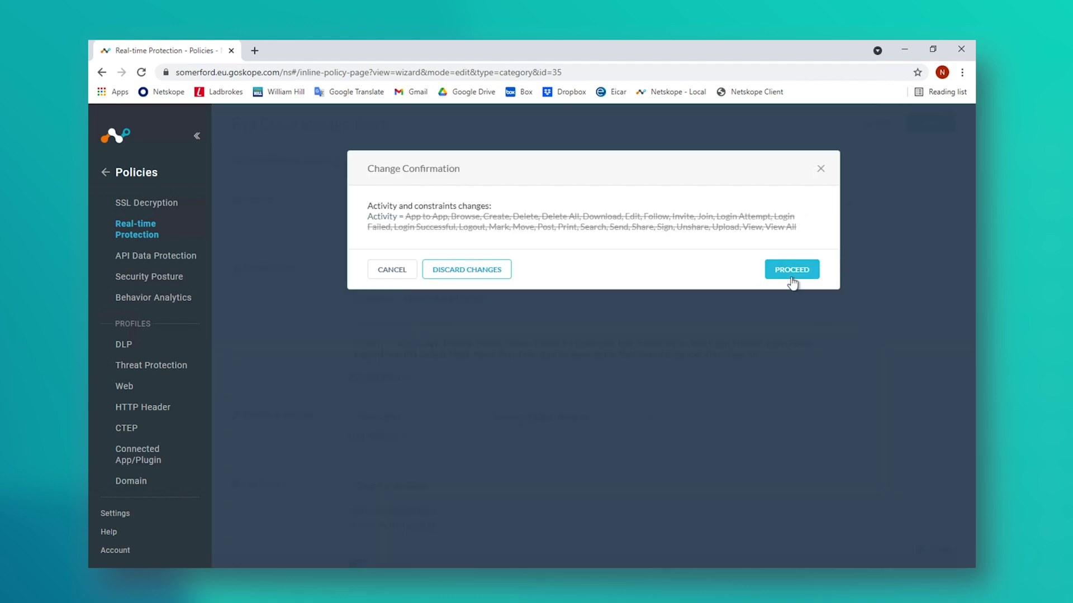
left_click(792, 271)
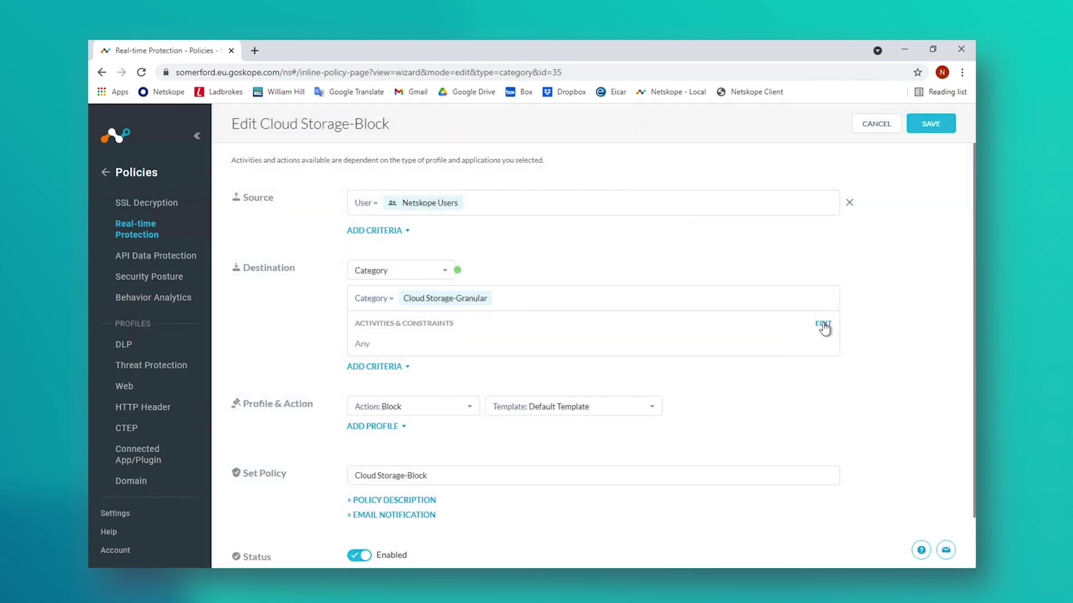
Step: Select all activities and set the notification template to Demo-Cloud Storage-Block
left_click(822, 327)
left_click(428, 231)
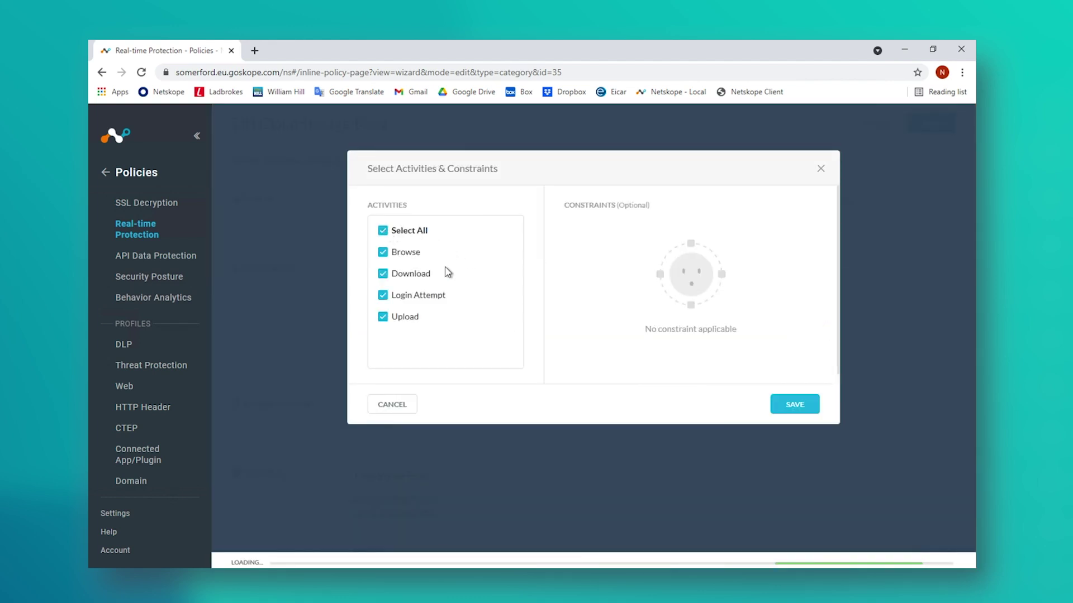
left_click(784, 402)
scroll(819, 403, "down", 1)
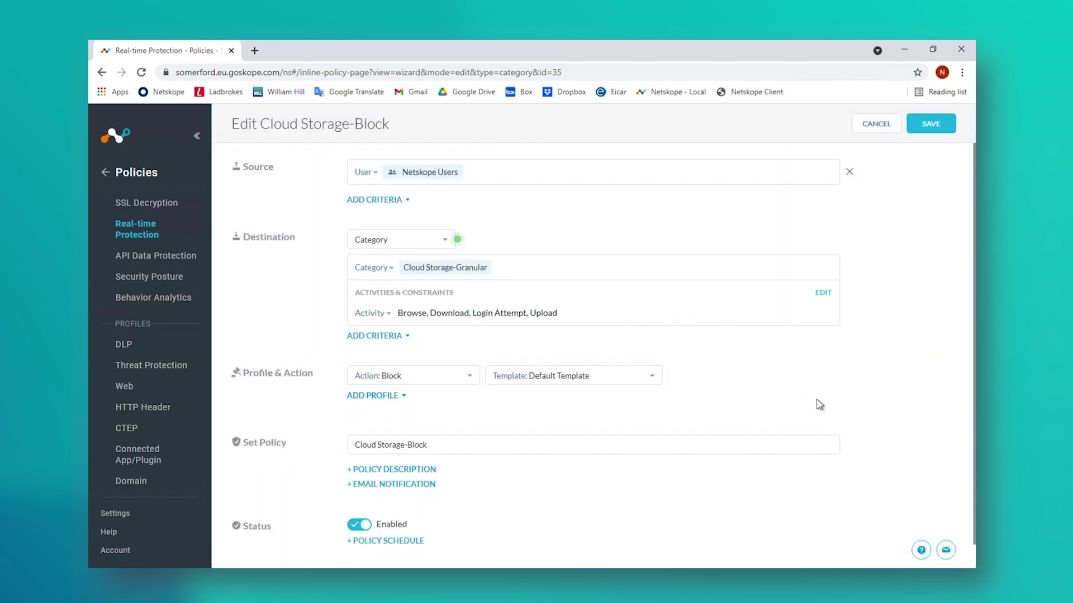
scroll(819, 404, "down", 1)
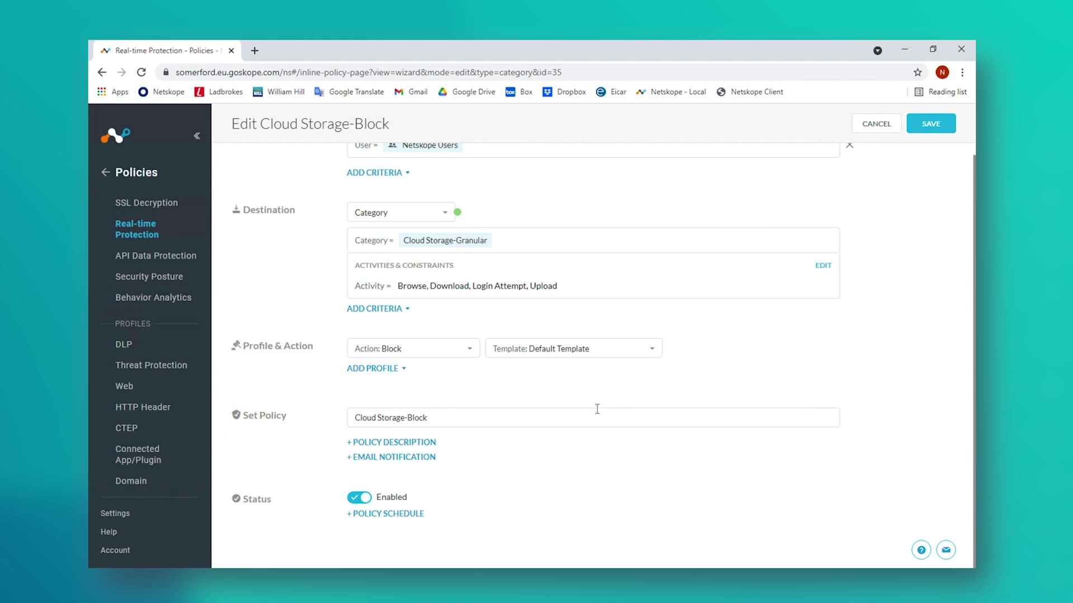
left_click(609, 348)
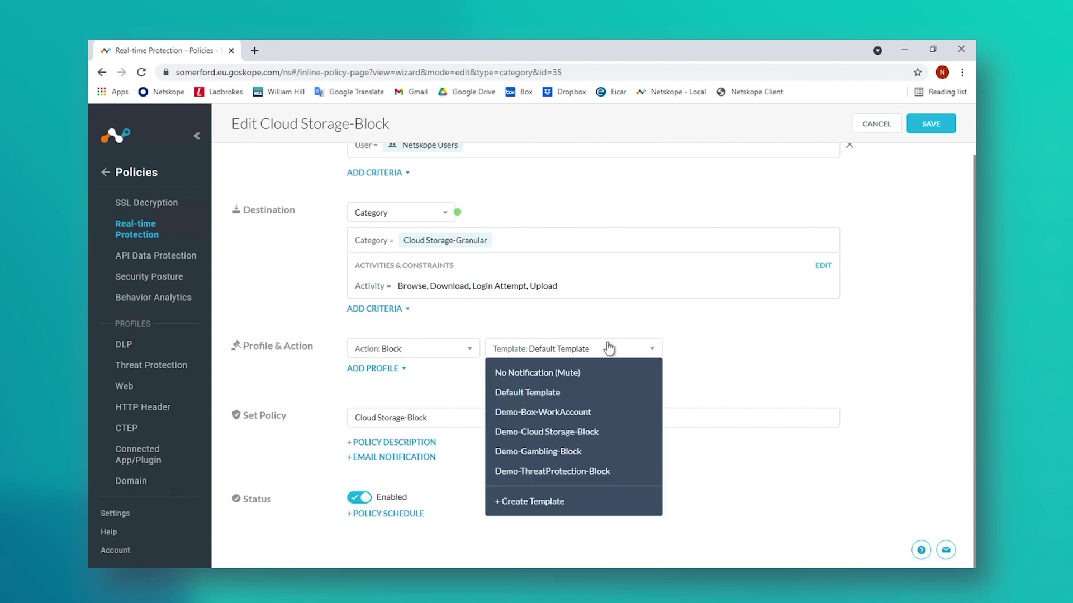
left_click(571, 430)
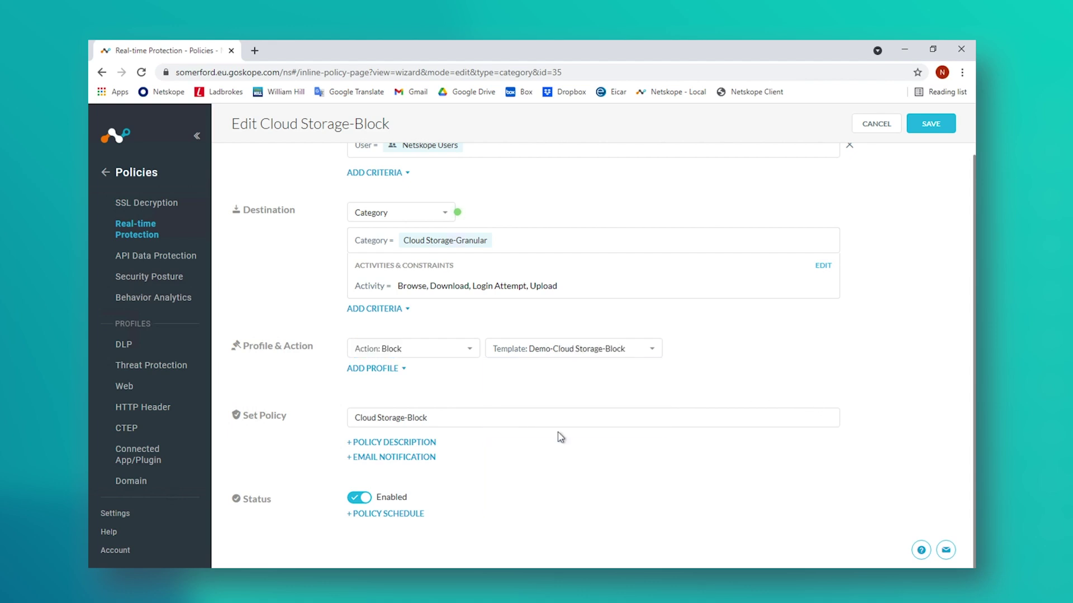
Step: Save the Cloud Storage-Block policy and apply the pending policy changes
left_click(937, 128)
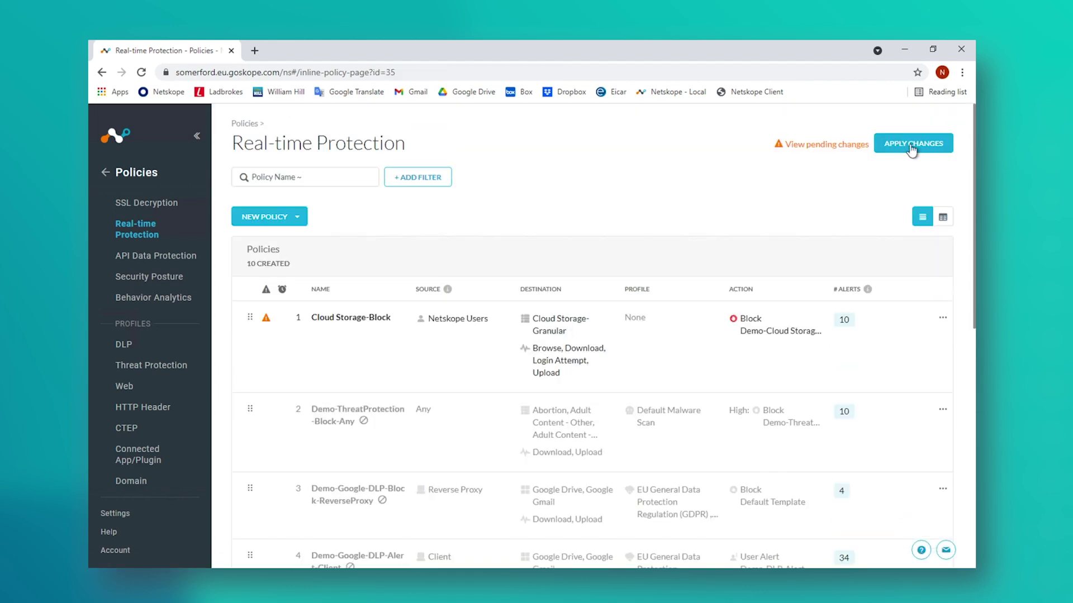
left_click(912, 146)
left_click(752, 302)
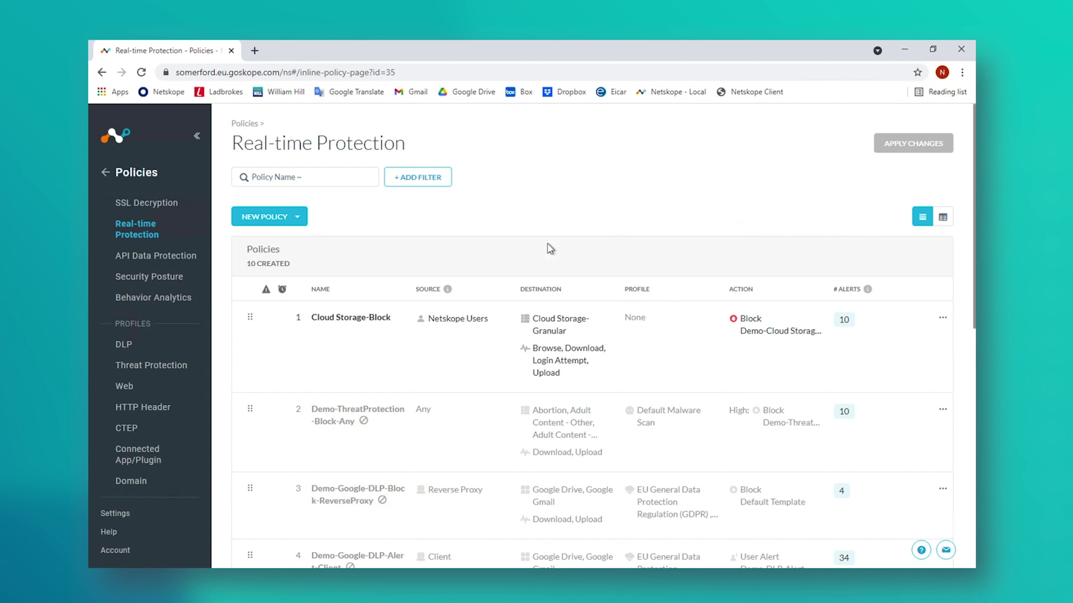
right_click(254, 581)
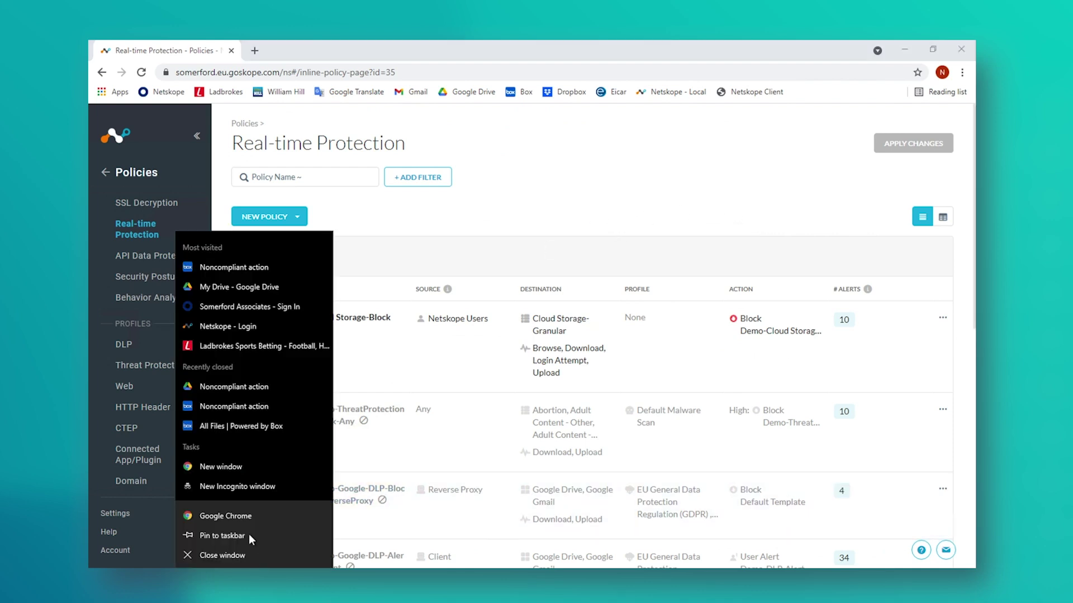
Step: Open the cloud storage bookmark in a new Chrome window and dismiss the three Netskope block pop-ups
left_click(230, 516)
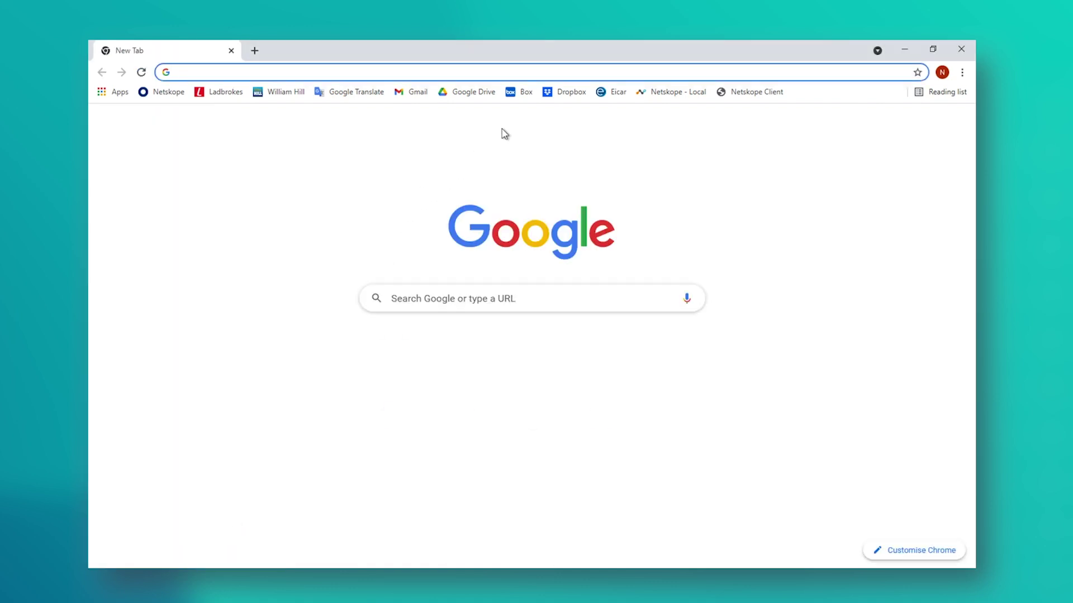
left_click(517, 94)
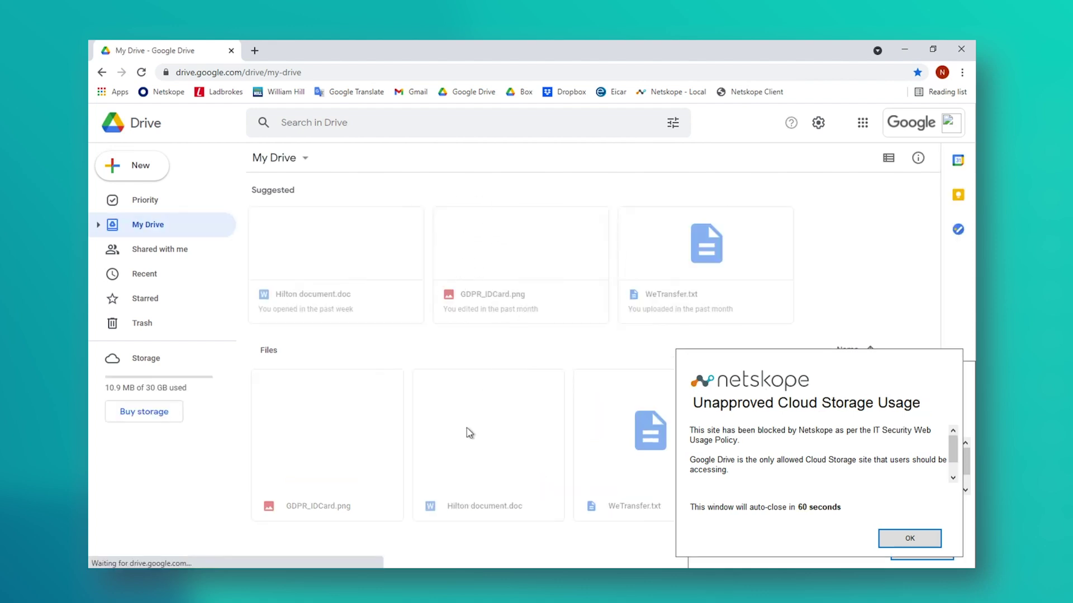
left_click(324, 543)
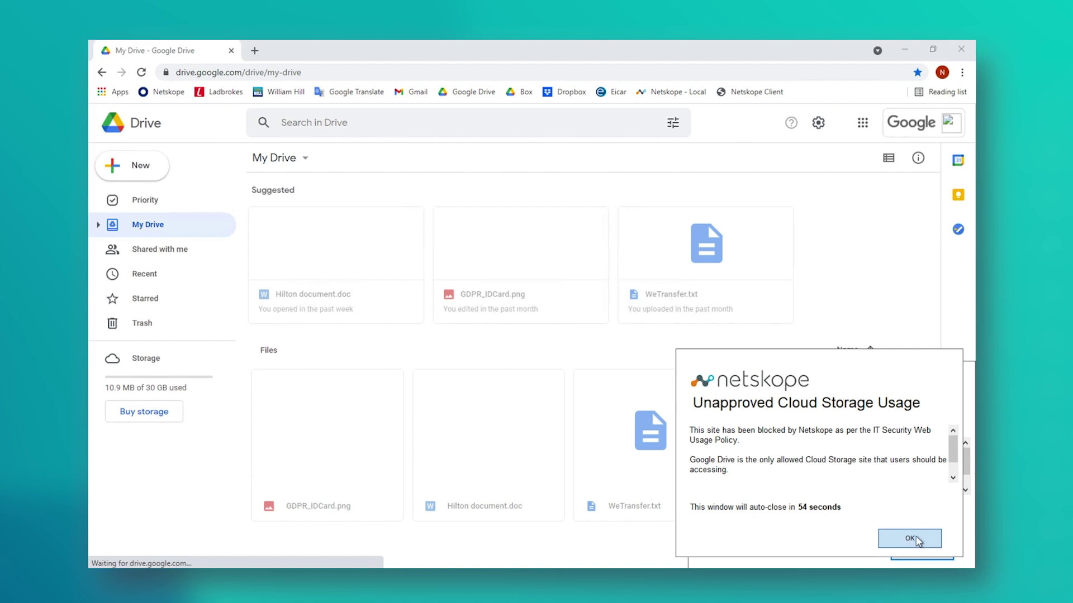
left_click(916, 539)
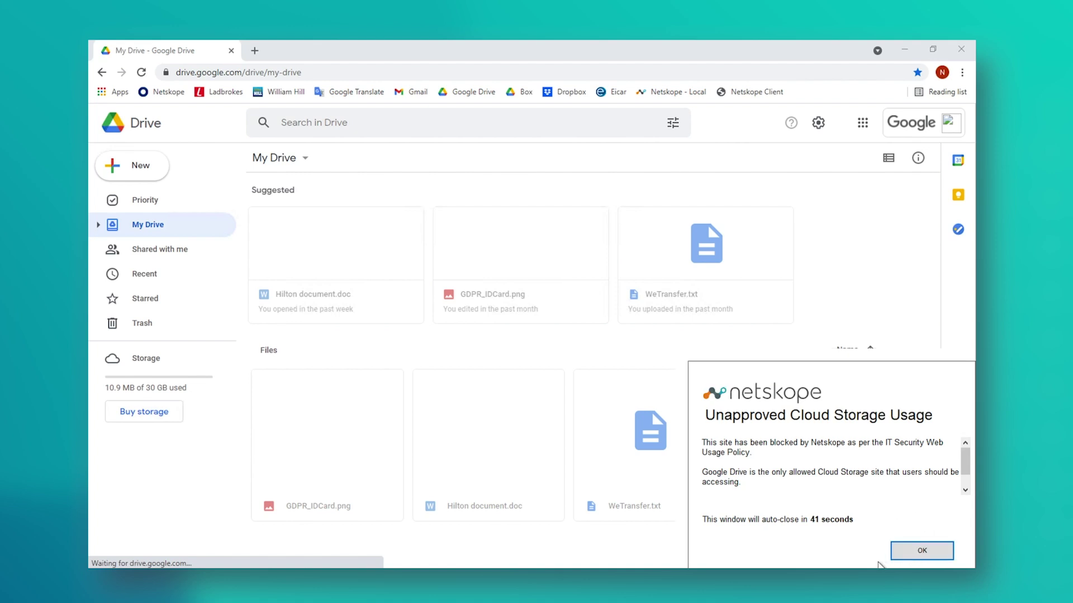
left_click(918, 552)
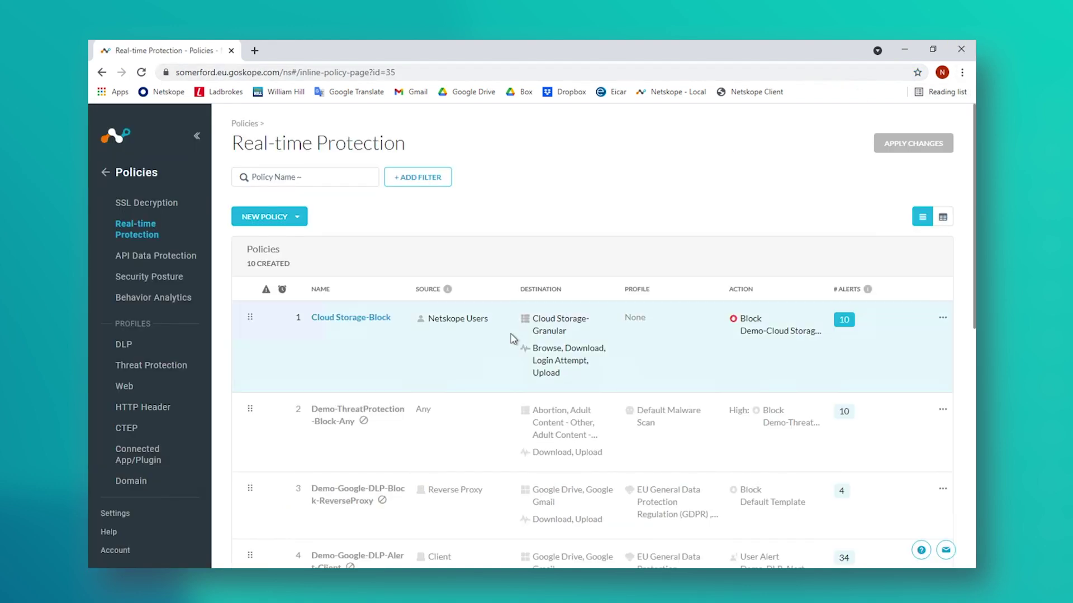
Step: Go to the Cloud Confidence Index page and open the Google Drive app details
scroll(136, 409, "down", 5)
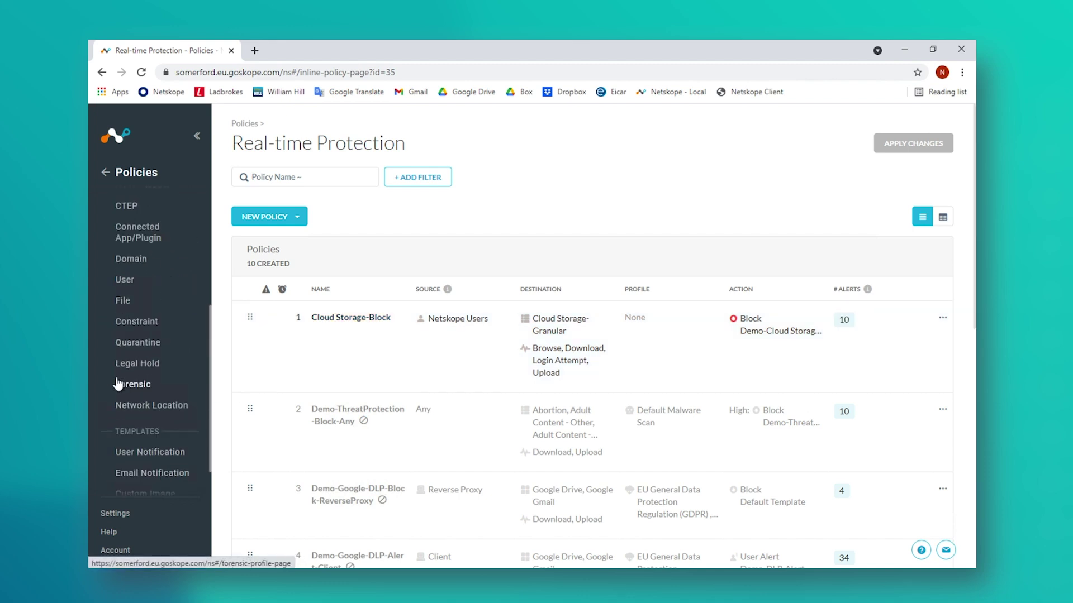
left_click(105, 172)
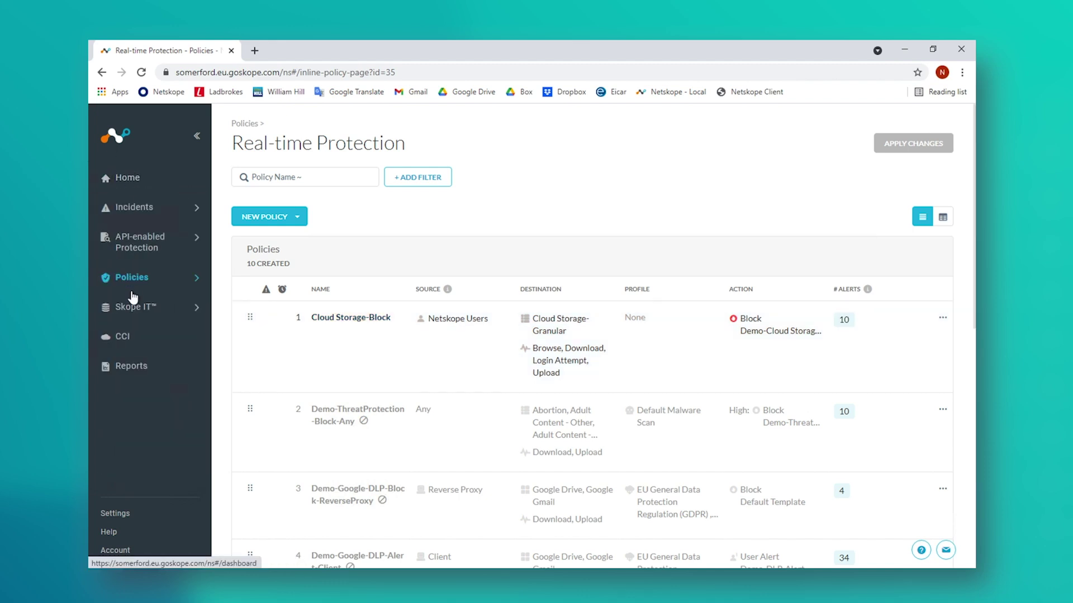
left_click(118, 337)
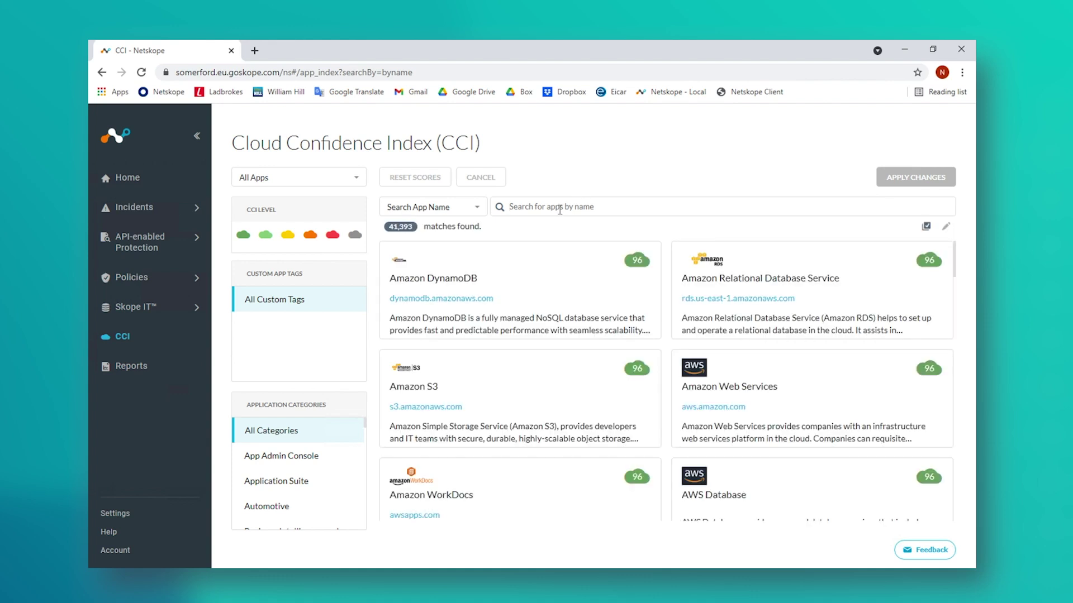
type("a")
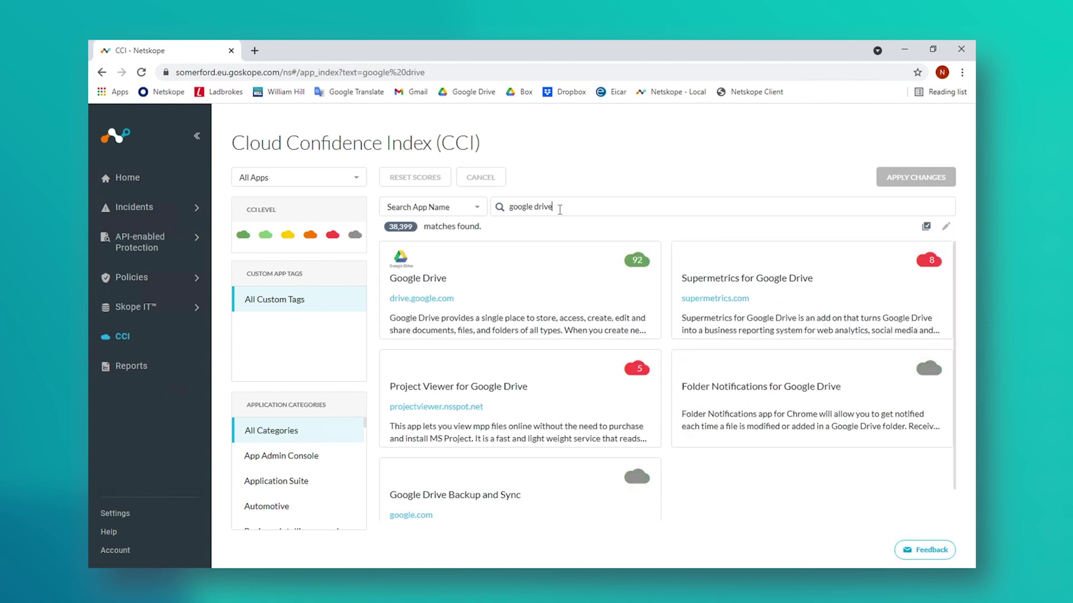
mouse_move(434, 302)
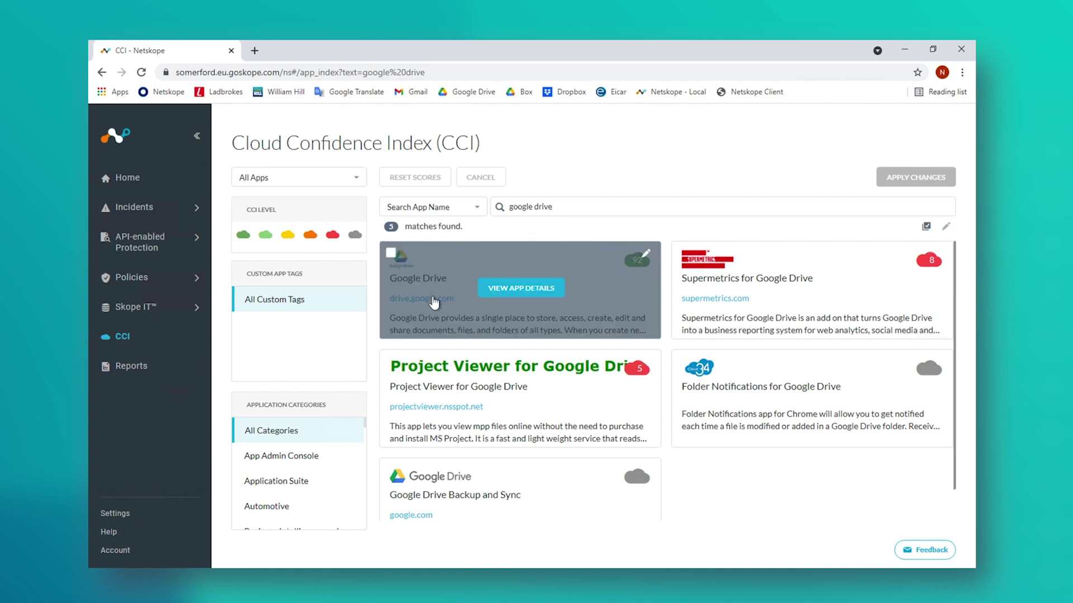
left_click(518, 289)
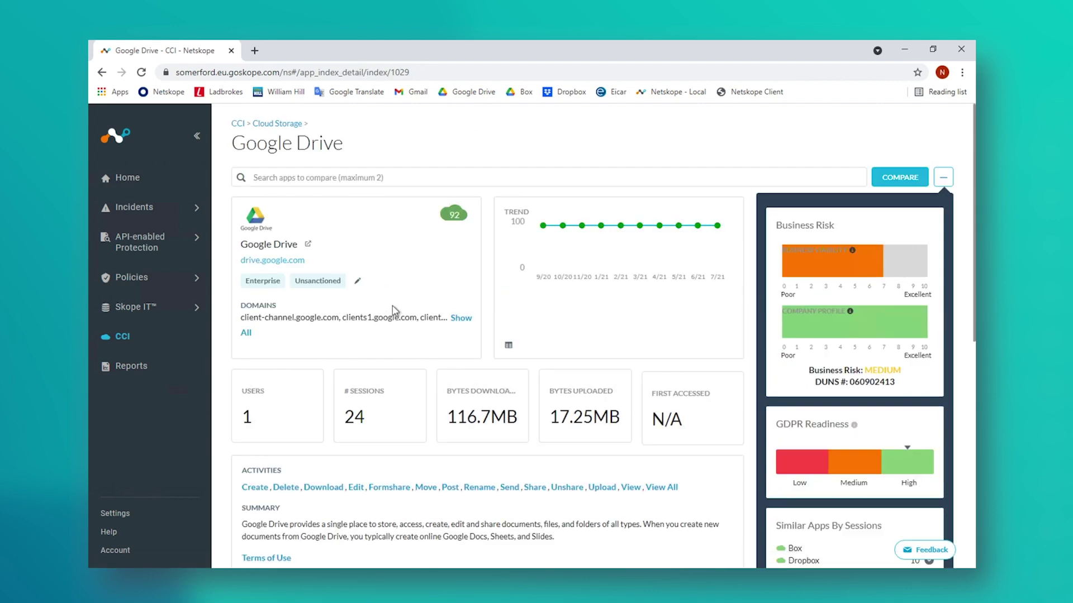
Step: Scroll through the full Google Drive domains list, then close it
left_click(461, 319)
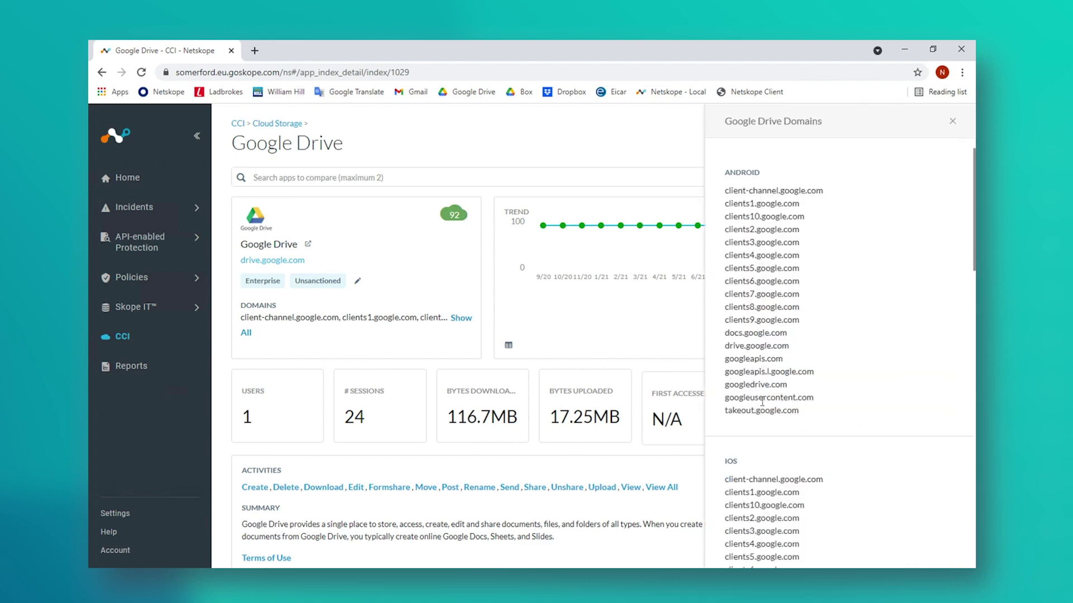
scroll(762, 402, "down", 2)
scroll(758, 409, "down", 5)
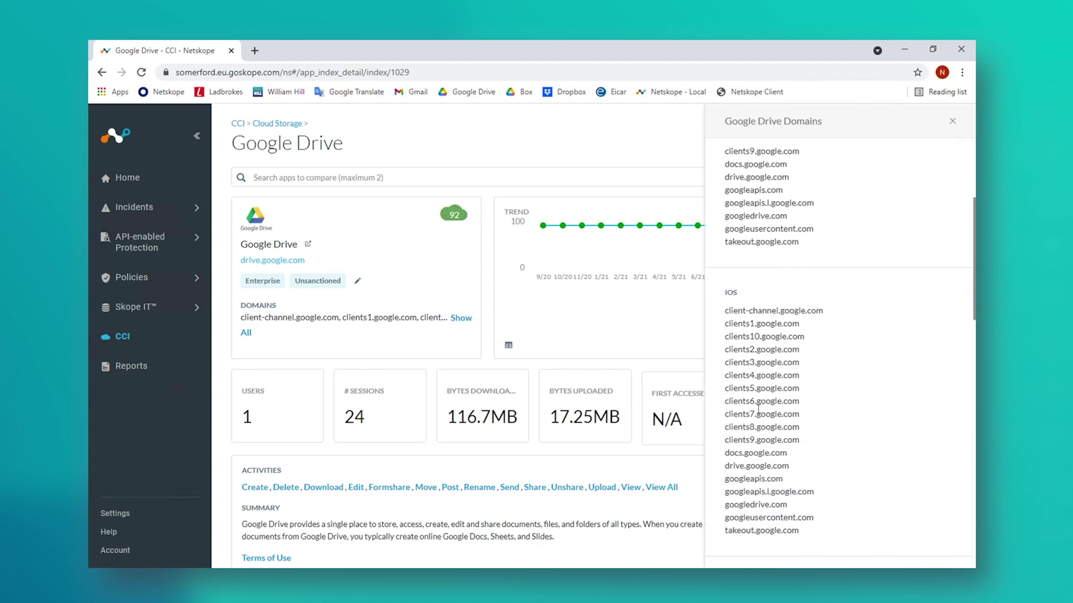
scroll(758, 409, "down", 3)
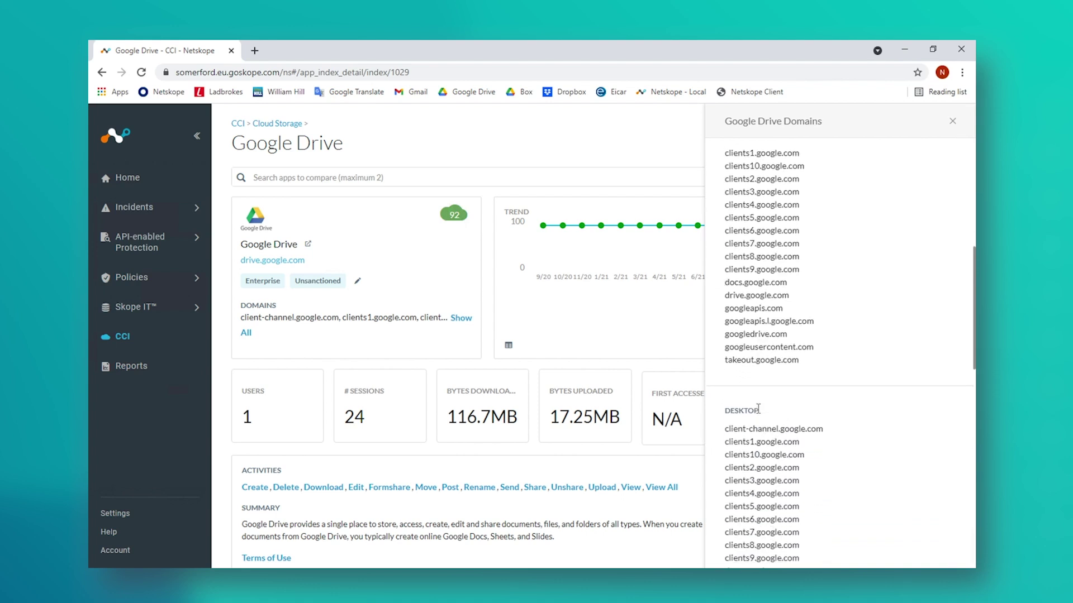
scroll(758, 409, "down", 3)
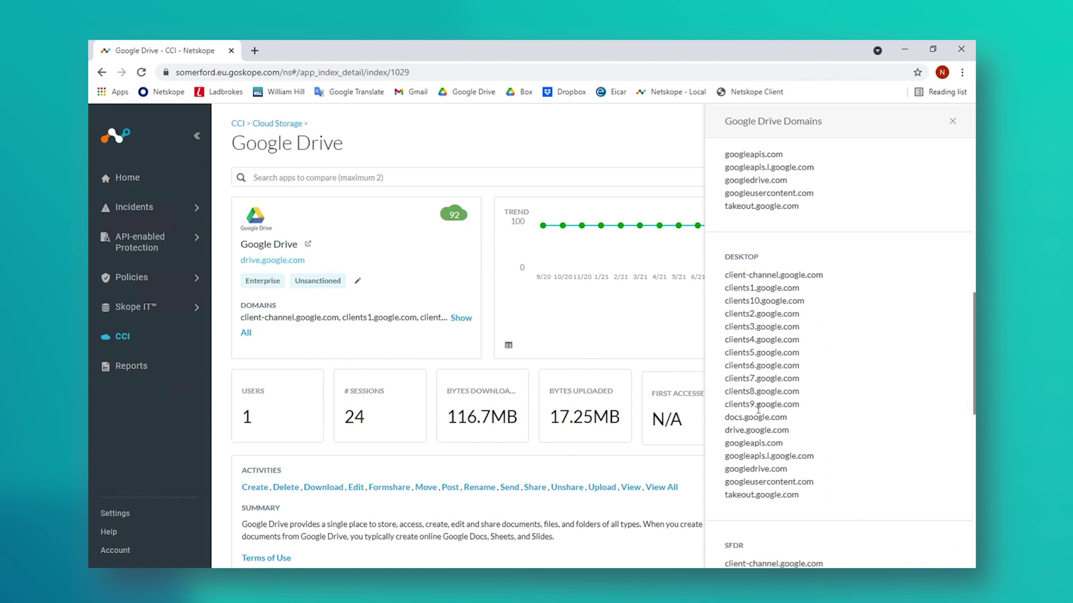
scroll(758, 409, "down", 3)
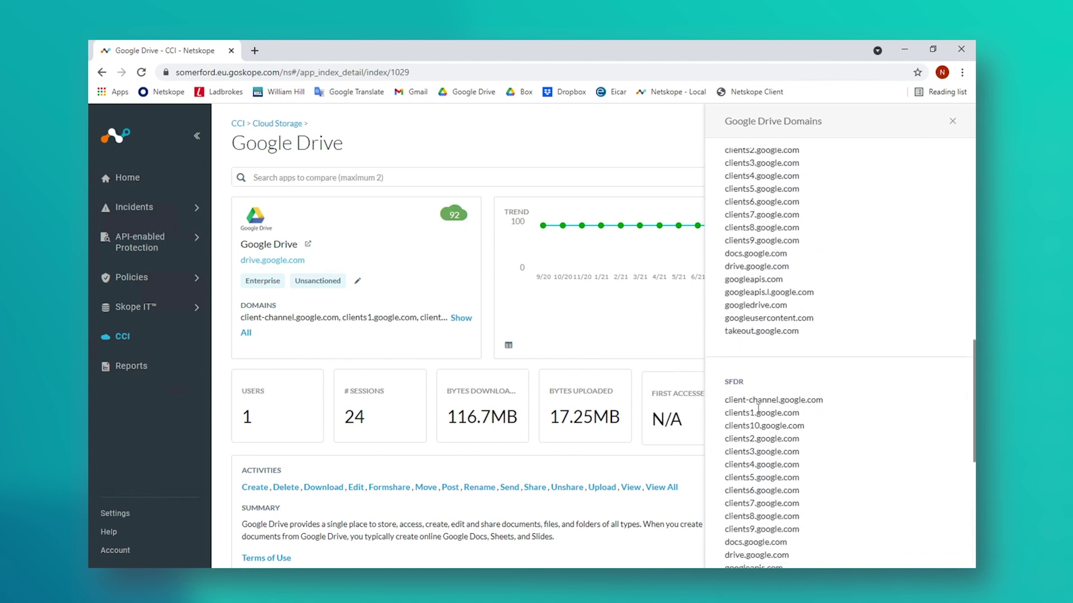
scroll(759, 410, "down", 4)
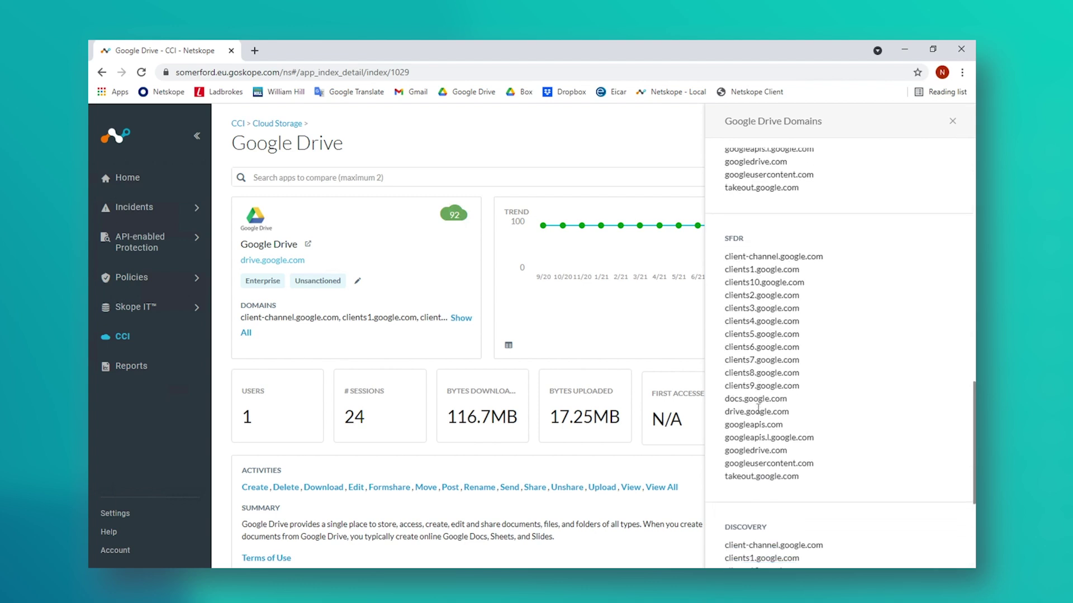
scroll(758, 409, "down", 1)
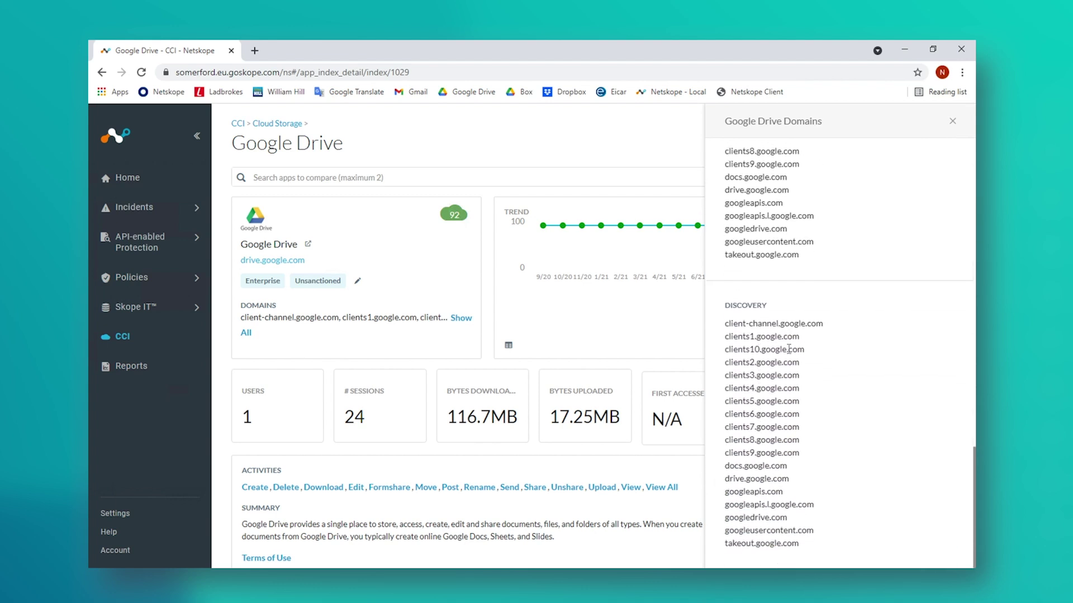
scroll(771, 182, "up", 18)
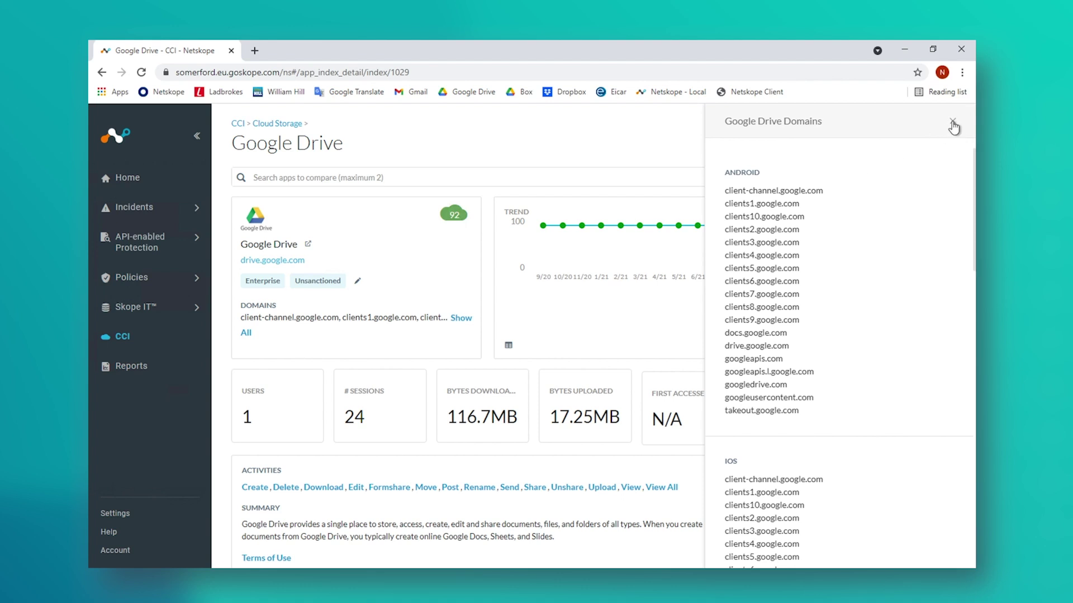
left_click(952, 123)
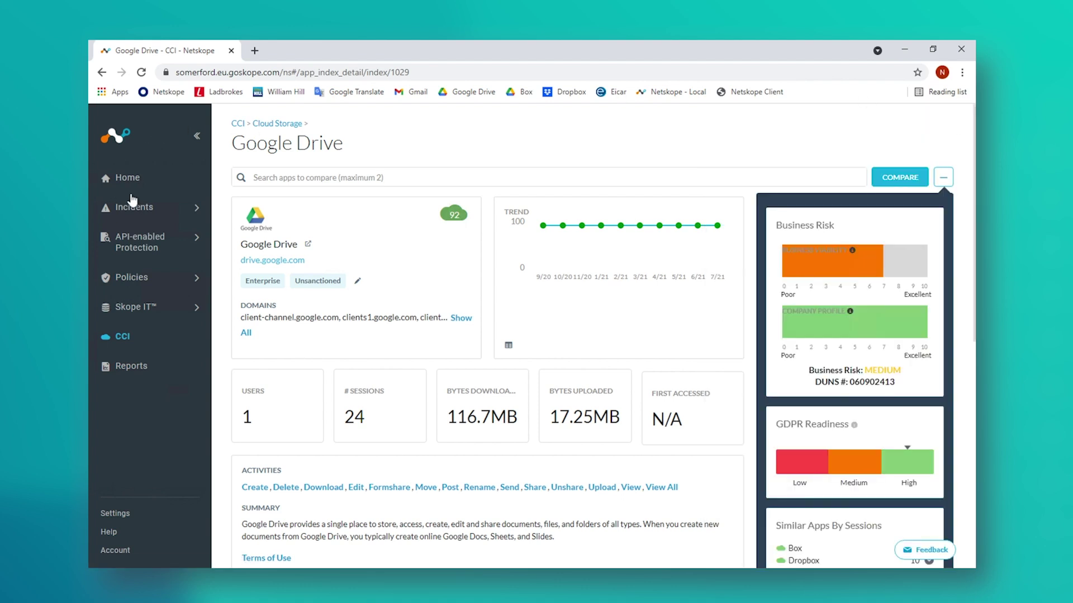
Step: Switch Cloud Storage-Block's category from Cloud Storage-Granular back to Cloud Storage
left_click(129, 280)
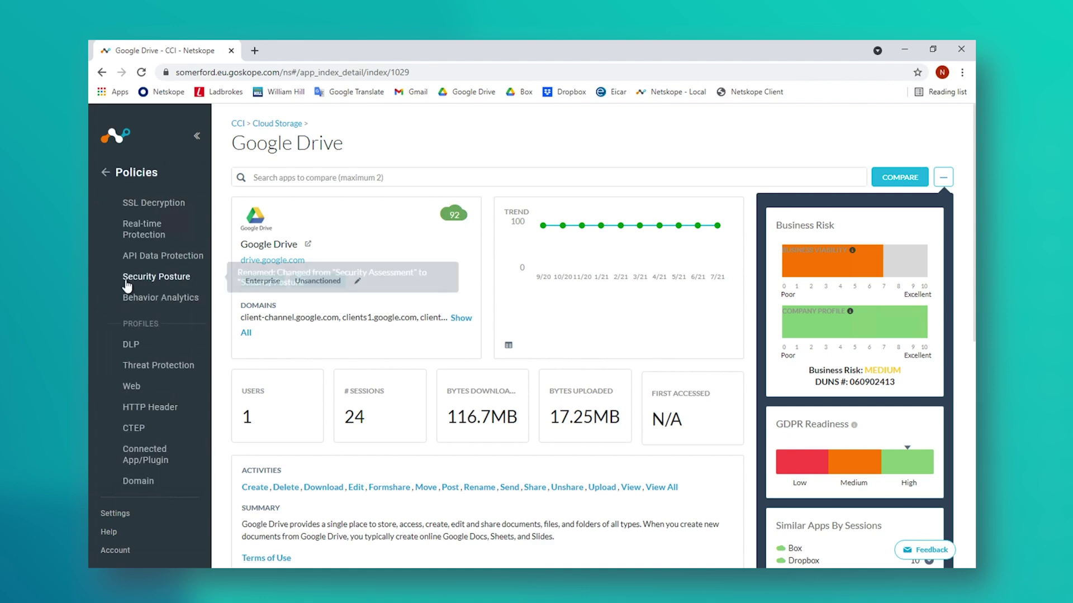
left_click(143, 235)
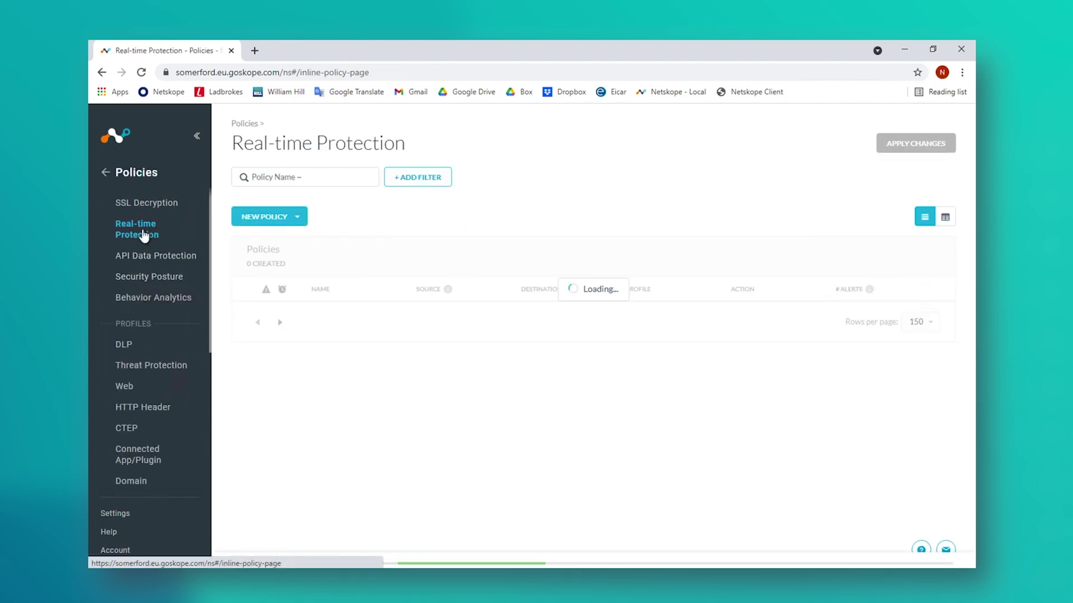
left_click(375, 321)
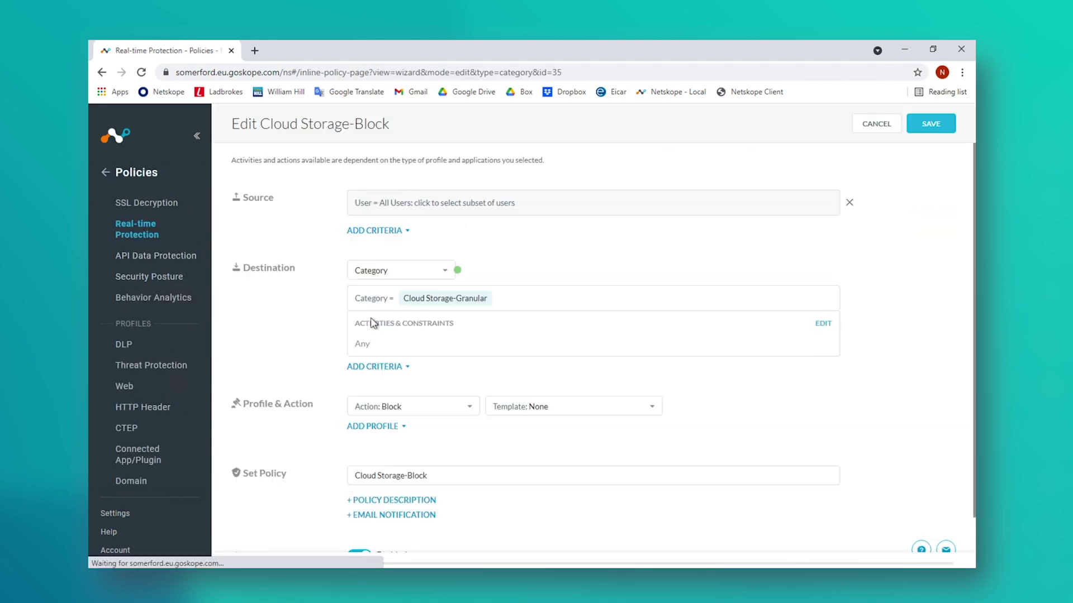
left_click(492, 294)
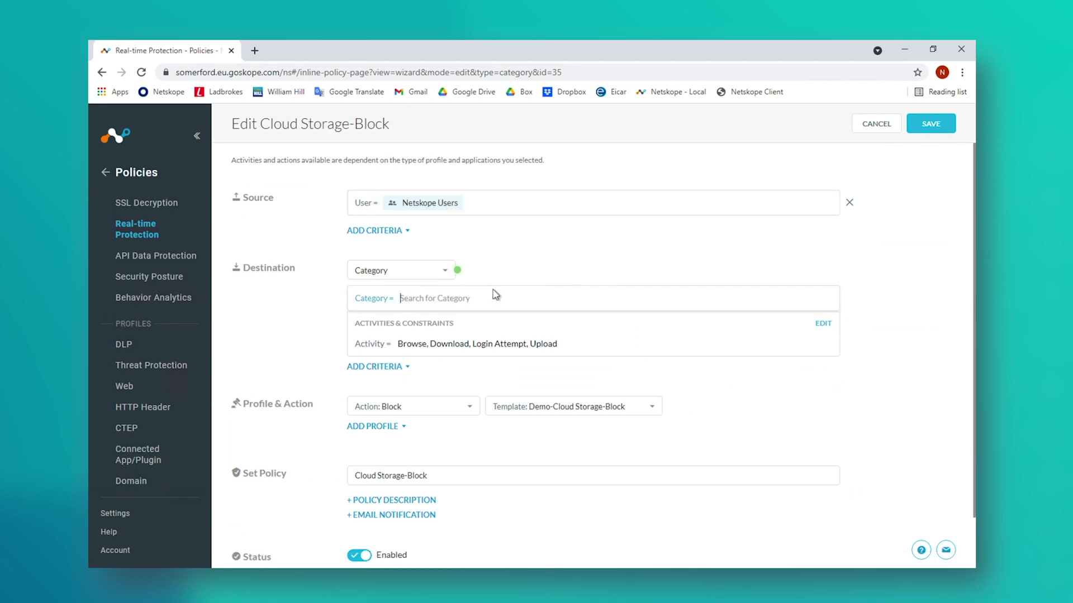
type("cloud")
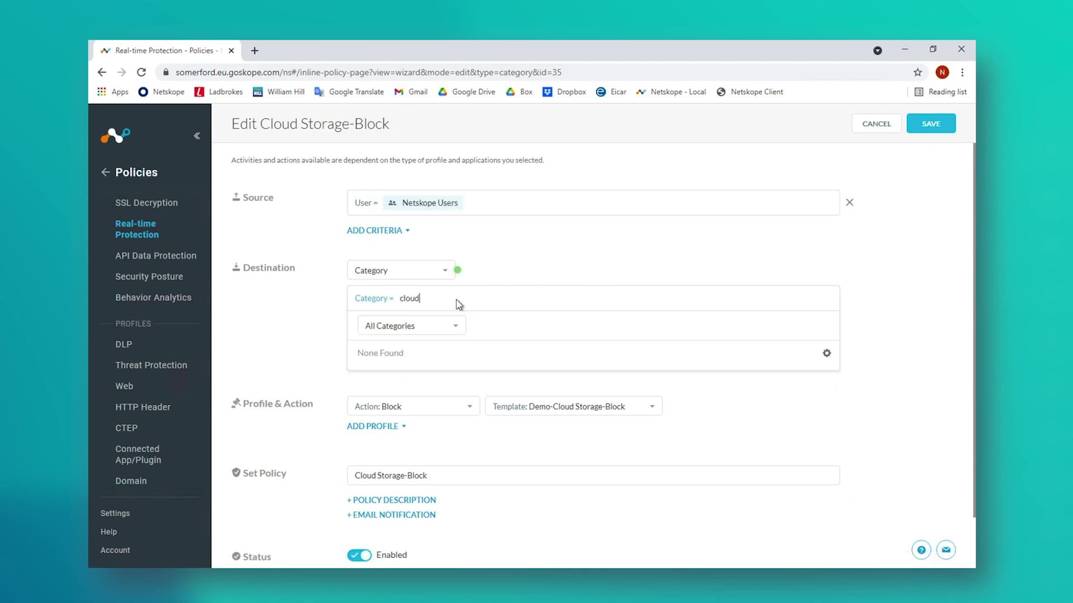
type(" stor")
left_click(407, 389)
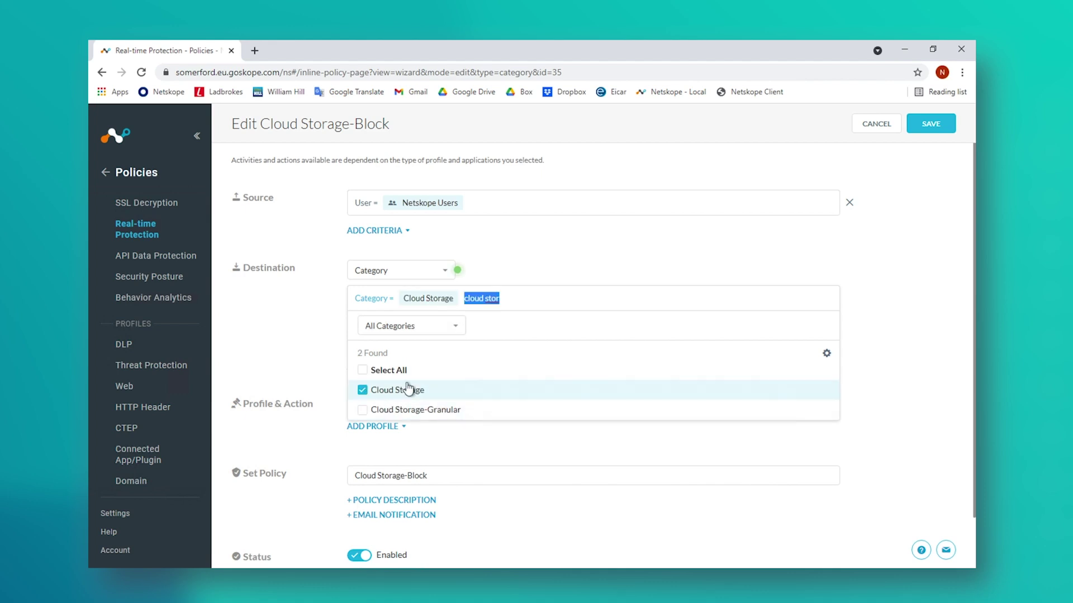
left_click(871, 248)
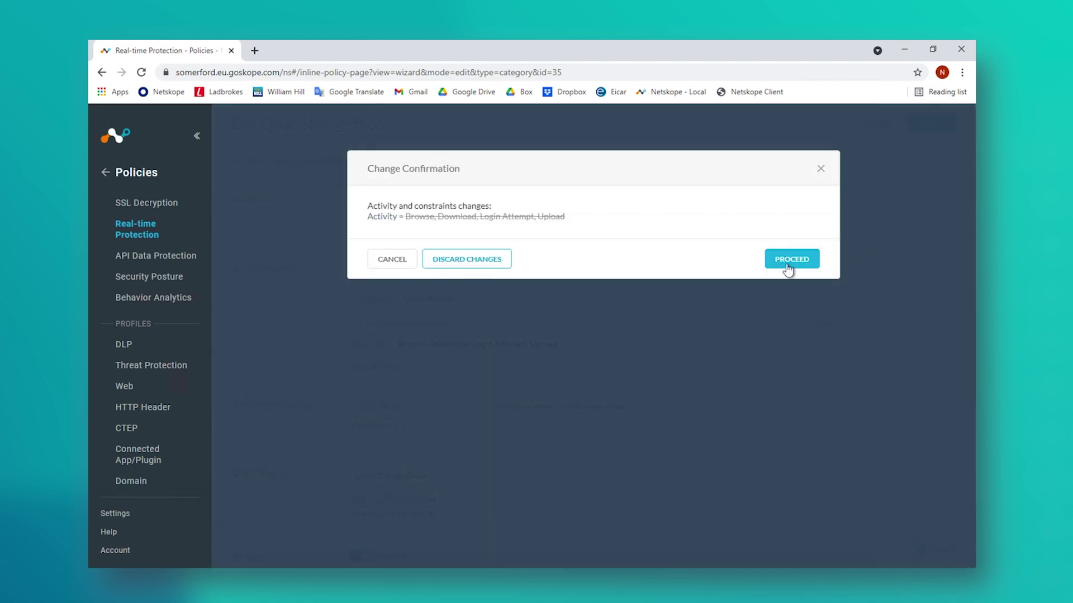
left_click(789, 260)
Step: Keep every activity selected, save the policy, and apply the changes
left_click(820, 328)
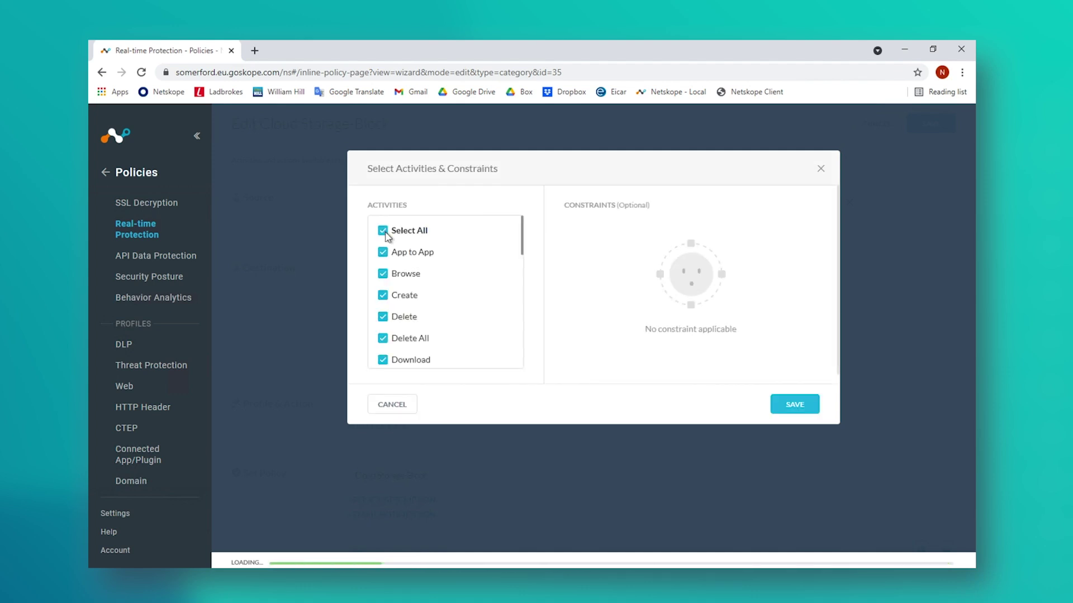
left_click(794, 404)
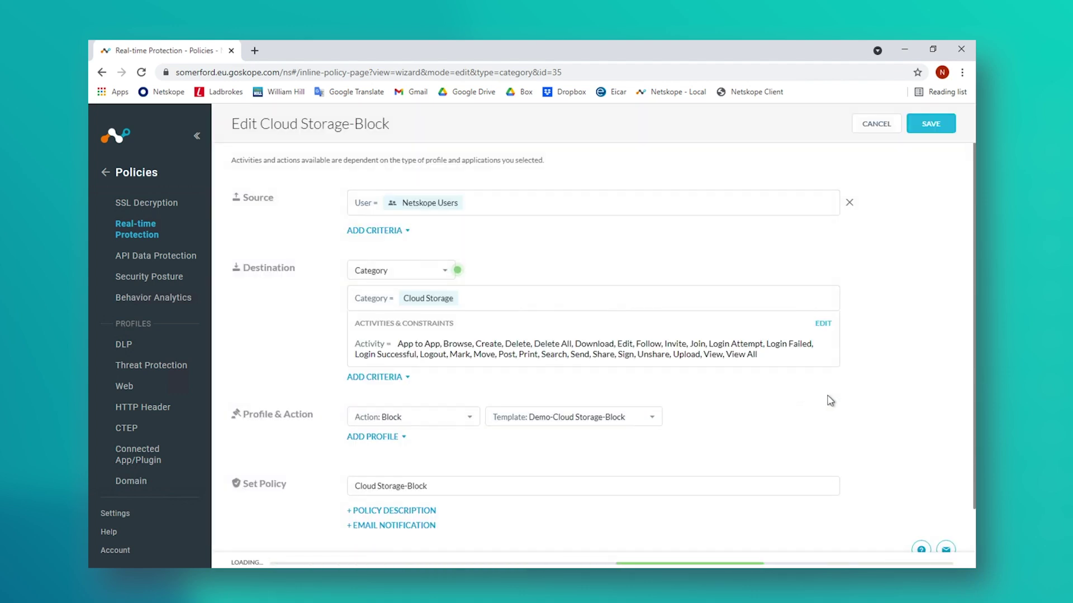
scroll(899, 371, "down", 1)
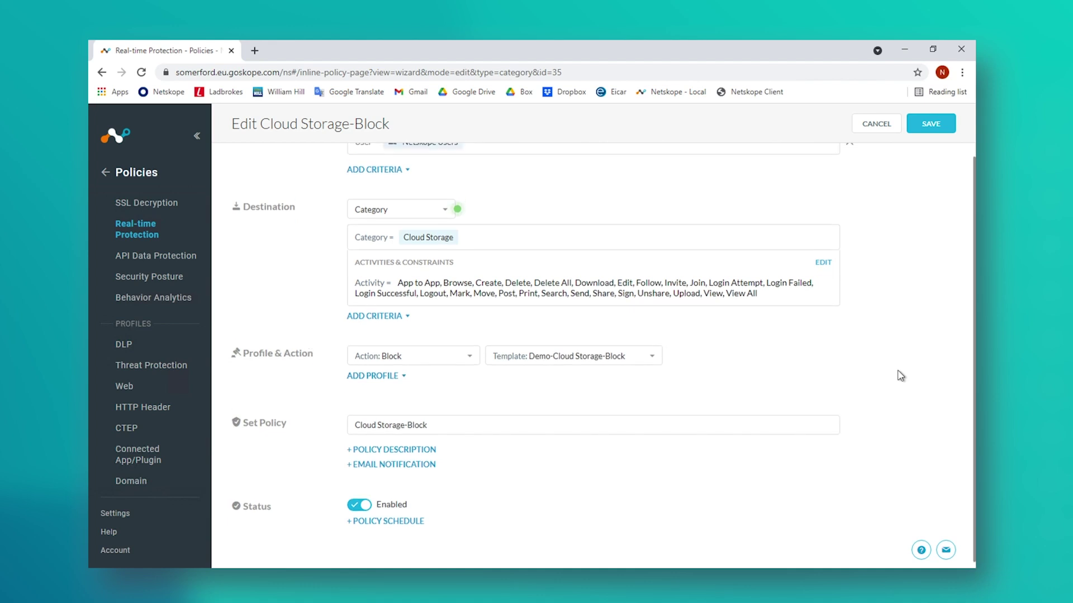
scroll(901, 375, "up", 1)
left_click(934, 124)
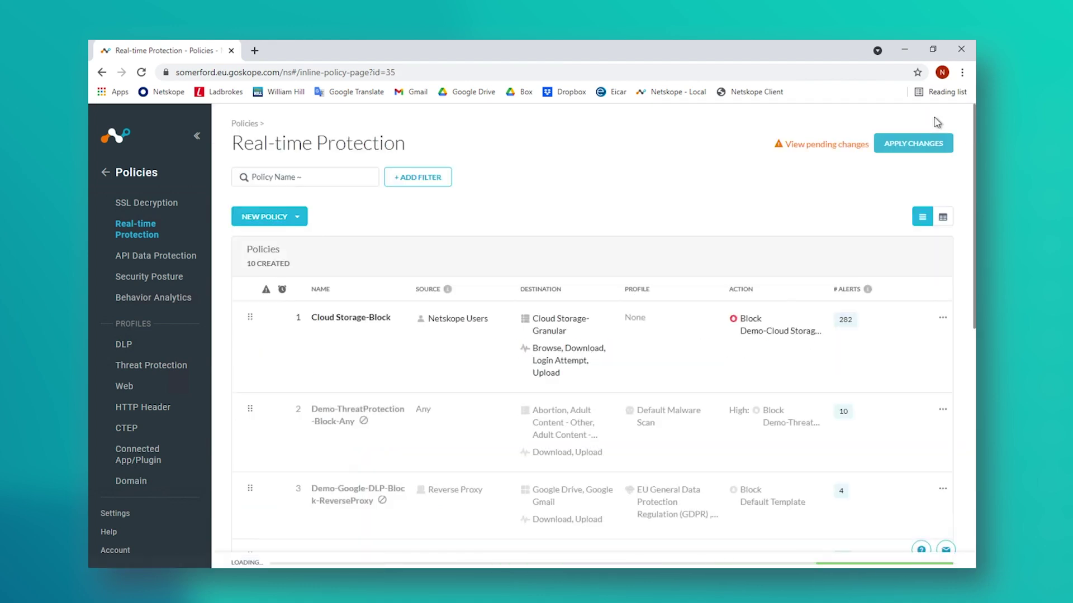
left_click(913, 143)
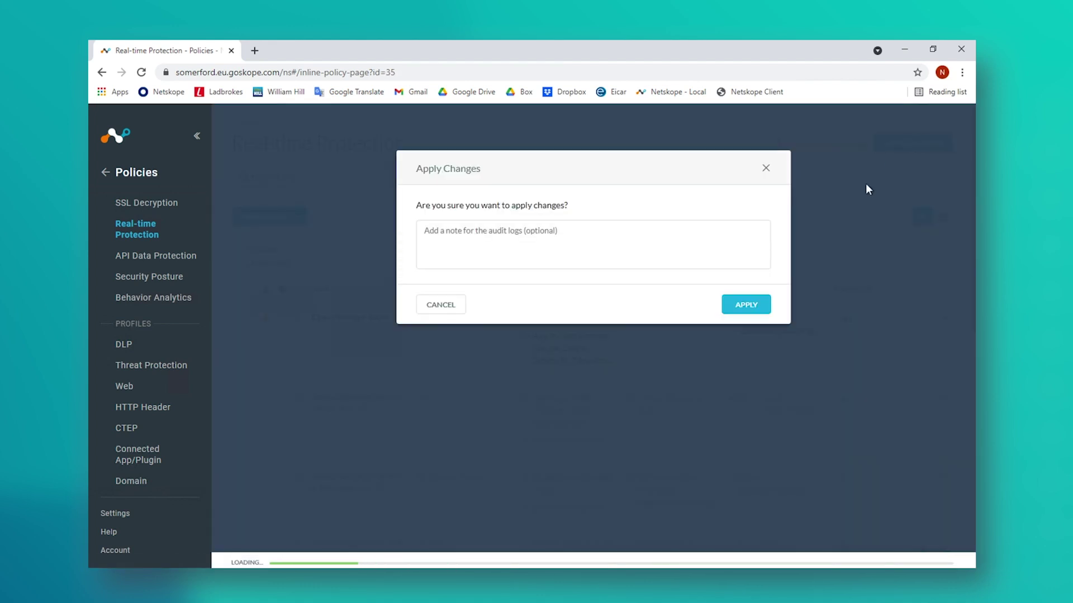
left_click(747, 305)
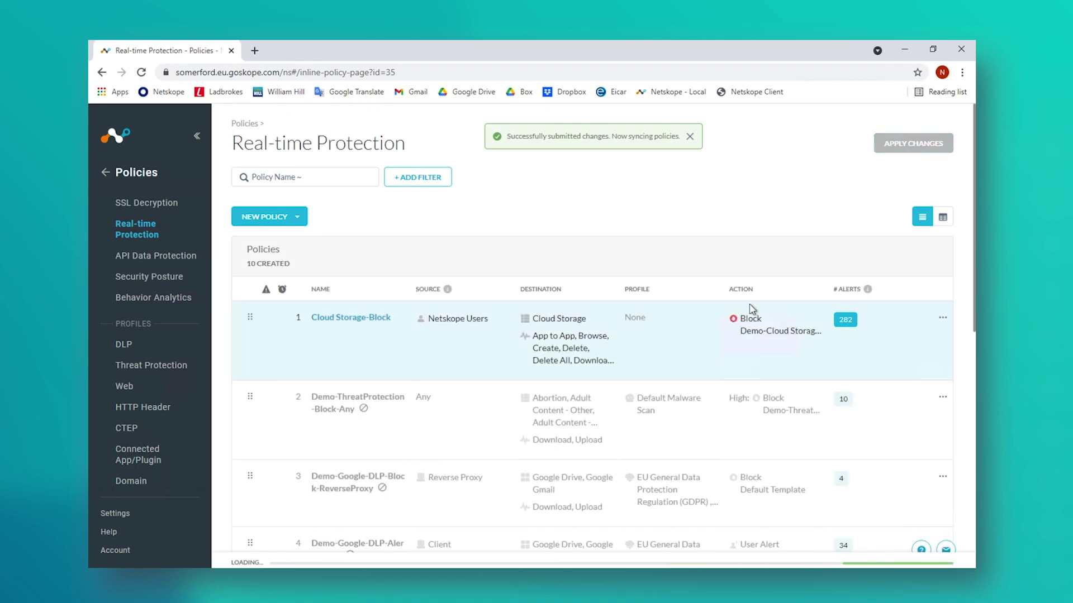
left_click(298, 219)
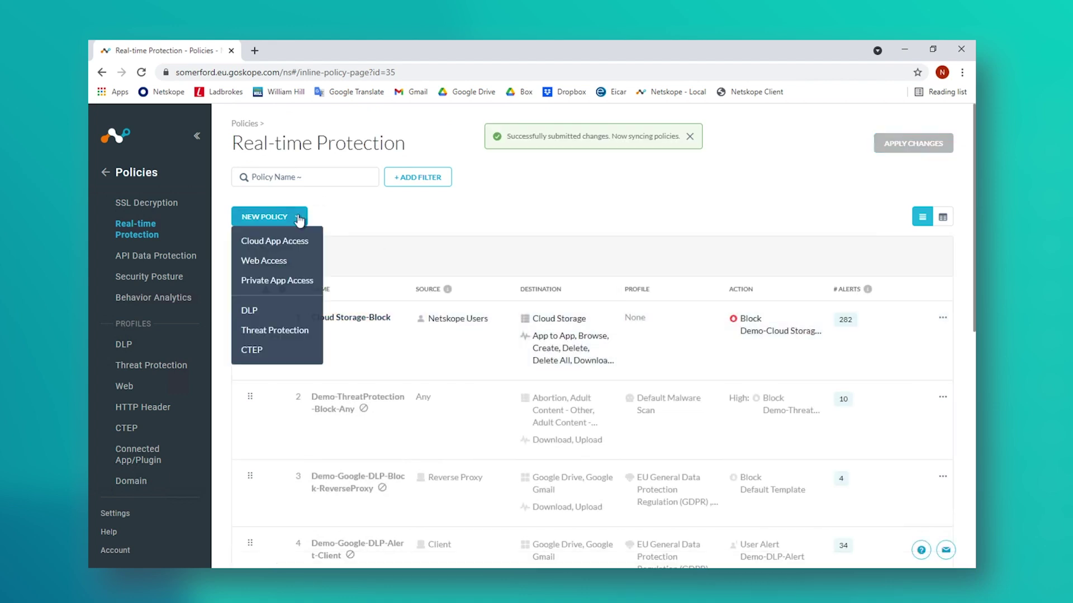
Step: Start a new Cloud App Access policy with Netskope Users as the source
left_click(280, 239)
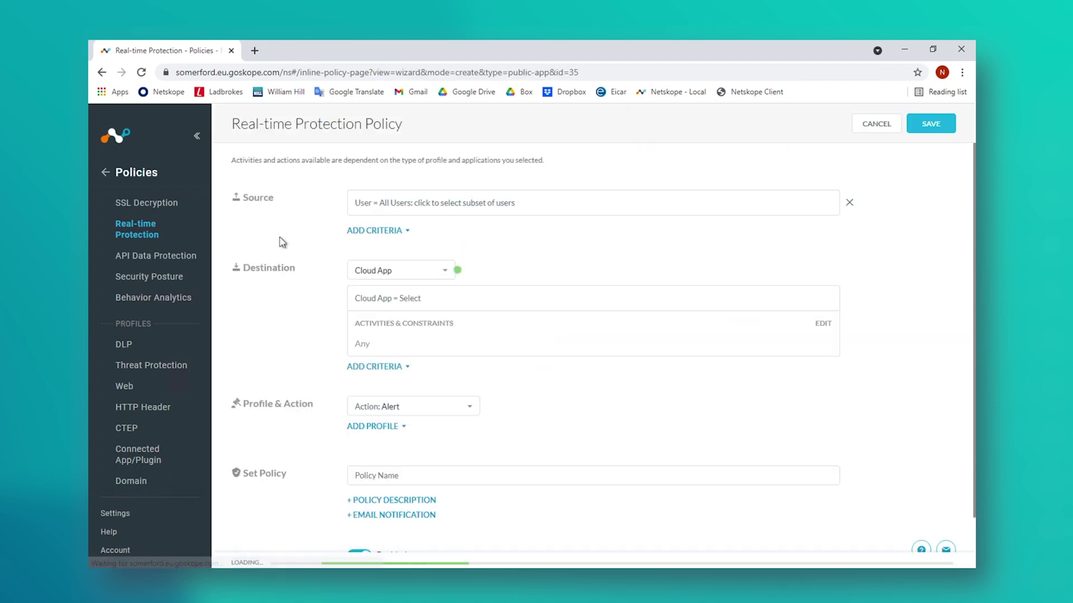
left_click(459, 210)
left_click(362, 412)
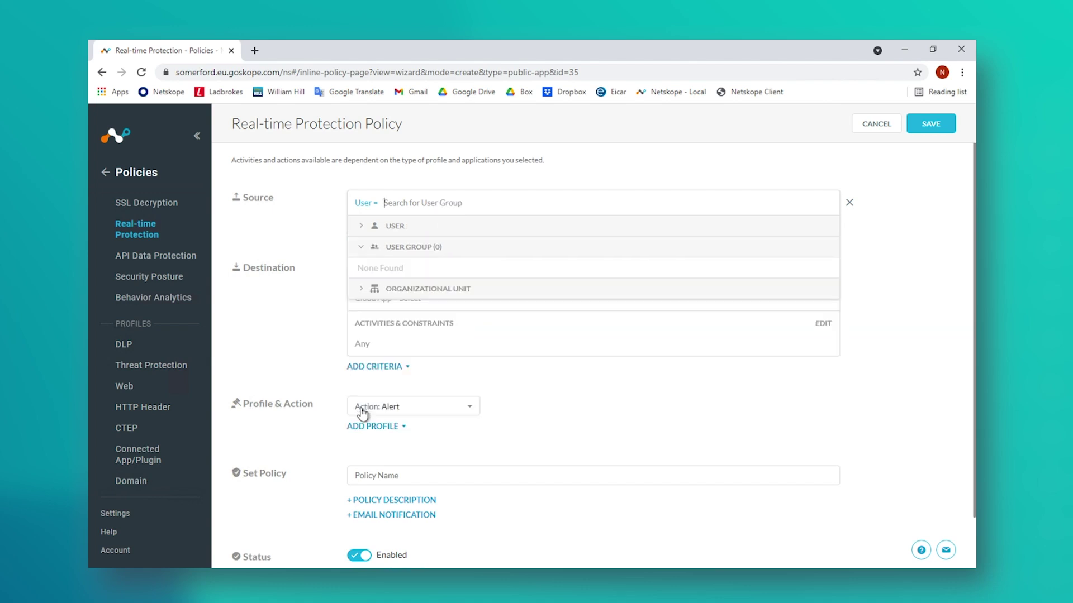
left_click(363, 268)
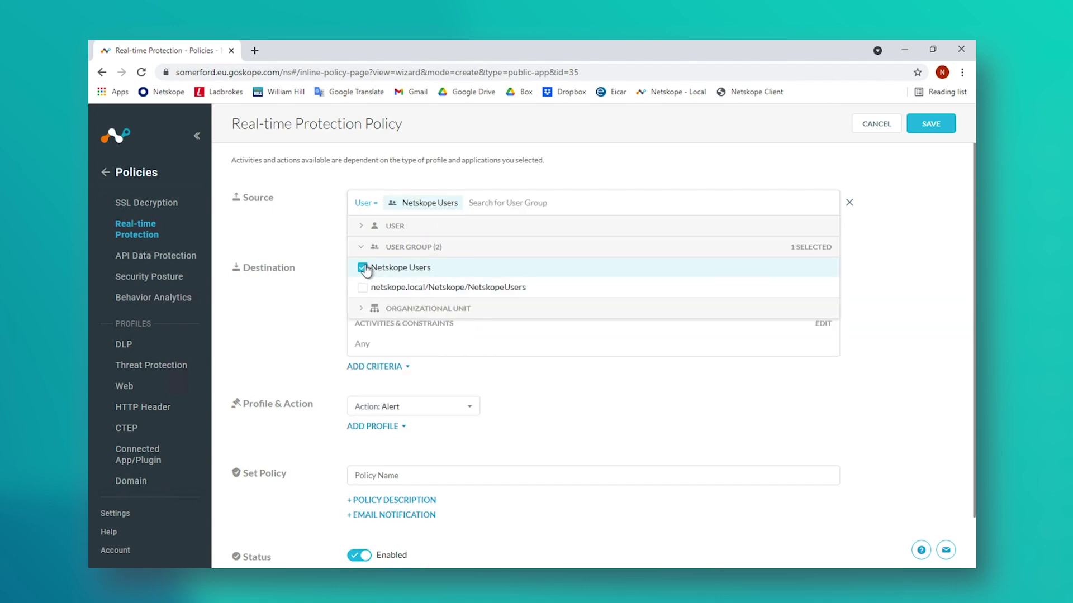
left_click(298, 316)
Step: Set the destination app to Google Drive with all its activities selected
left_click(478, 302)
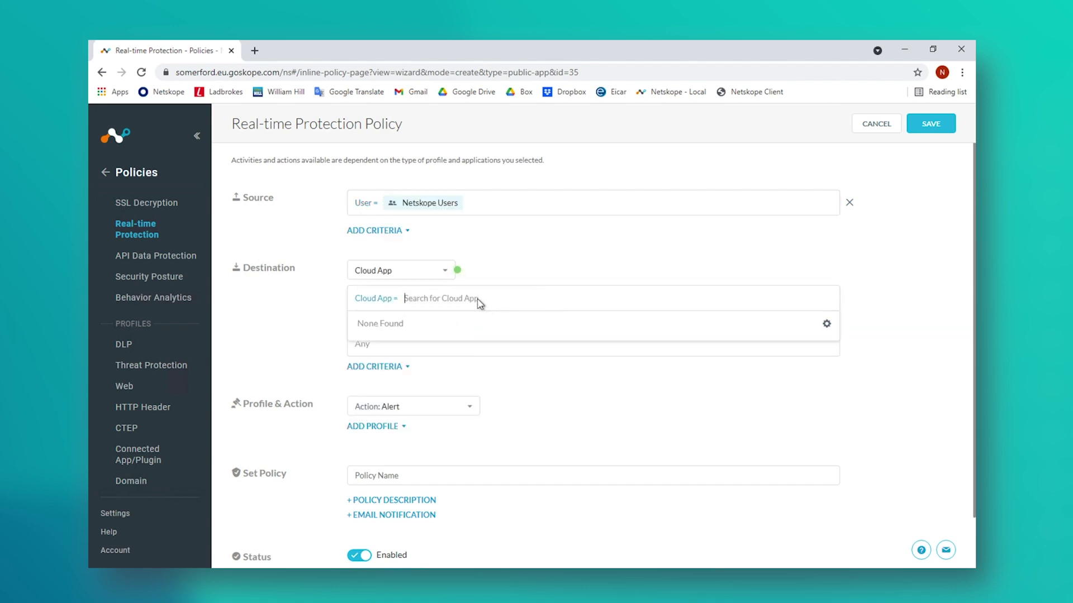
type("google drive")
left_click(391, 341)
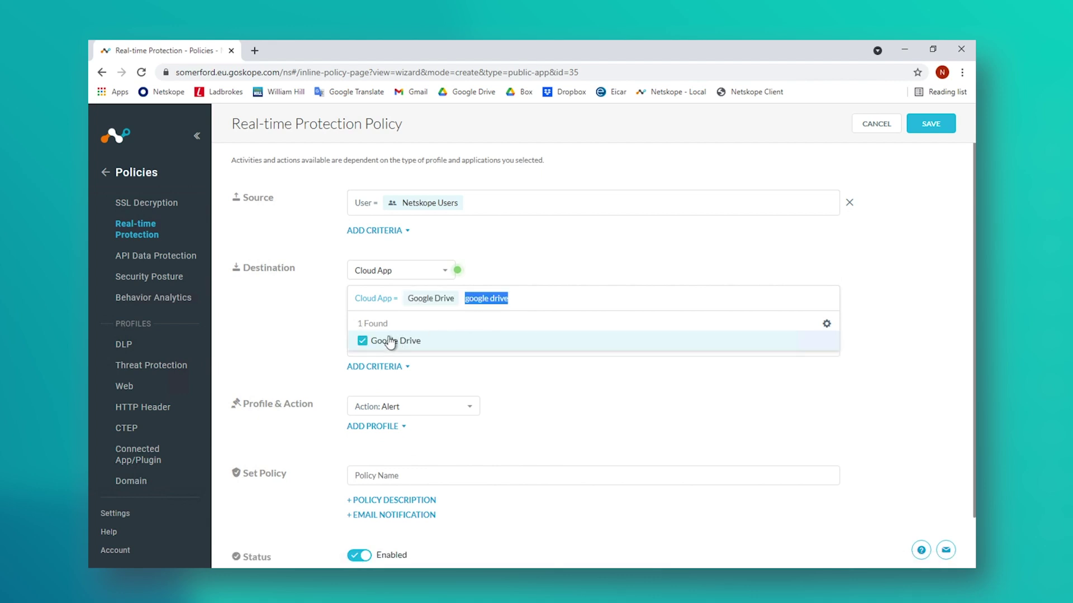
left_click(285, 329)
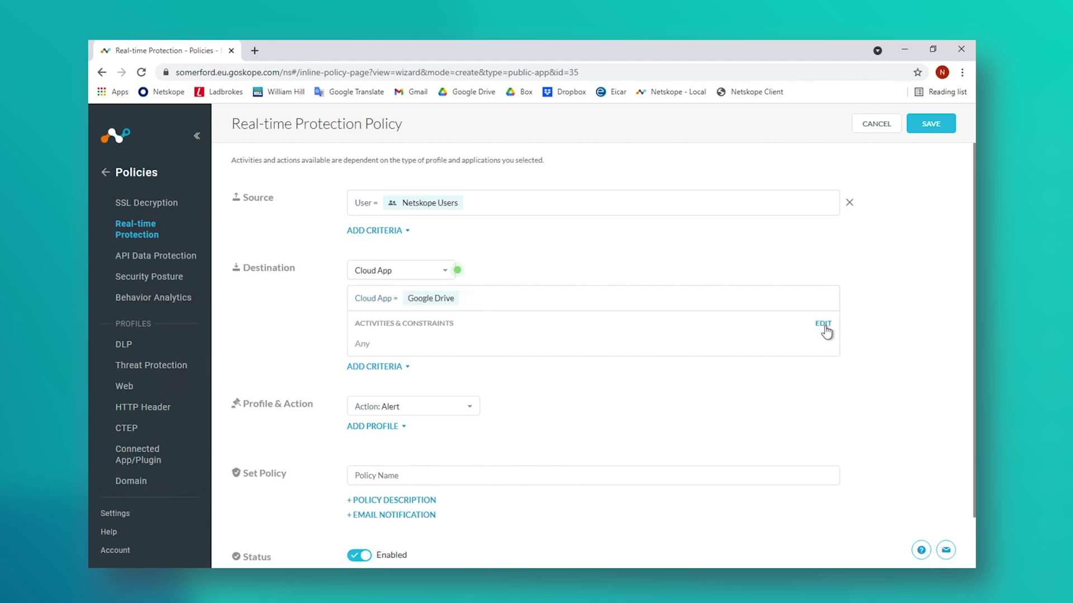
left_click(825, 329)
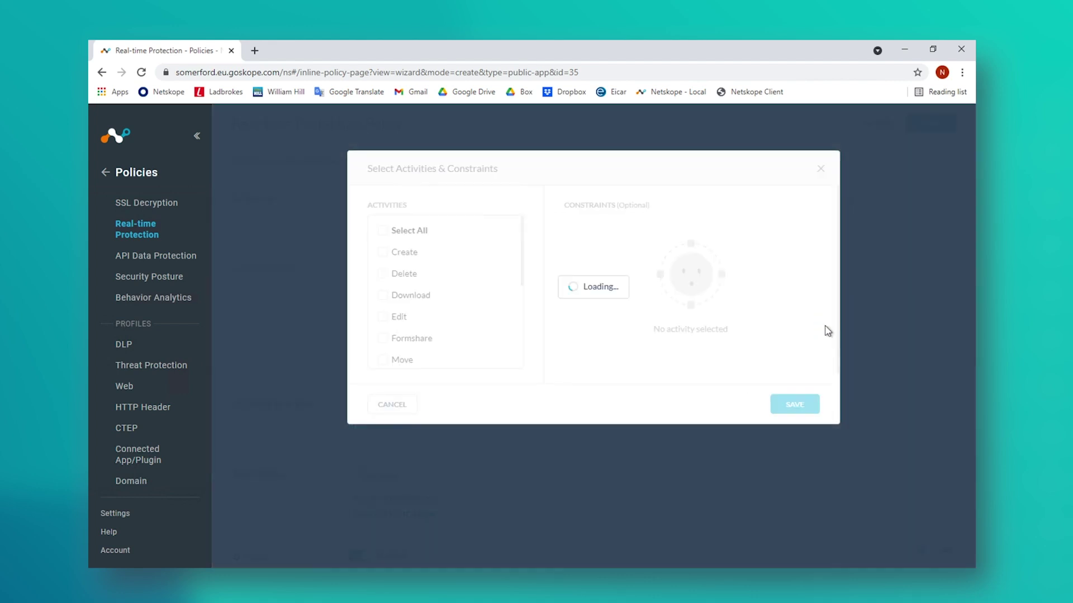
left_click(383, 231)
left_click(796, 404)
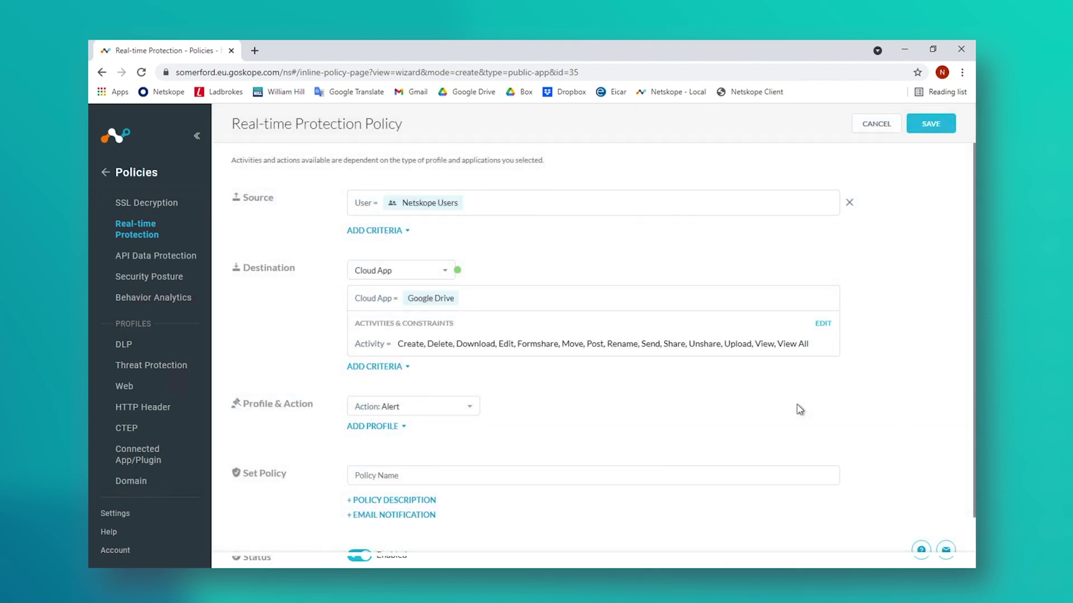
Step: Set the action to Allow, name the policy Google Drive-Allow, and save it
scroll(882, 397, "down", 2)
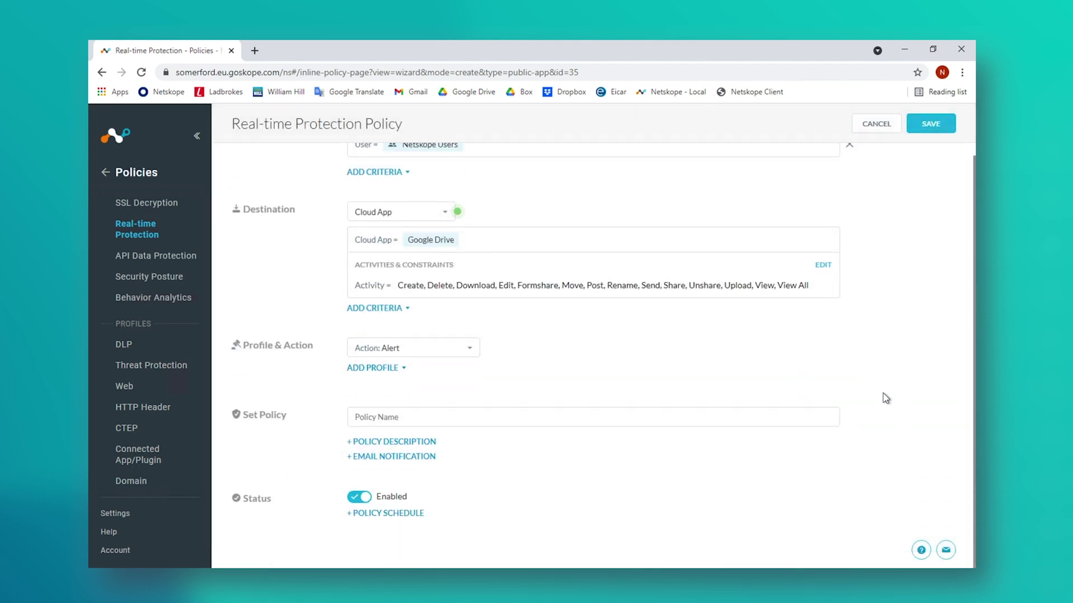
left_click(471, 351)
left_click(386, 393)
left_click(402, 418)
type("Google Drive-Allow")
left_click(930, 127)
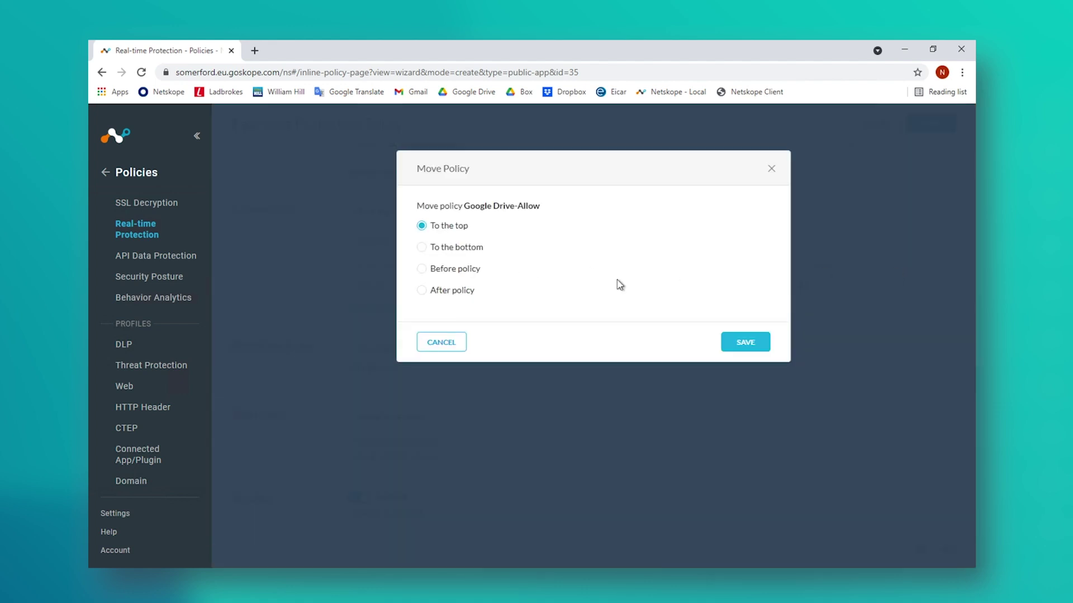
Step: Place Google Drive-Allow before Cloud Storage-Block and apply the policy changes
left_click(458, 270)
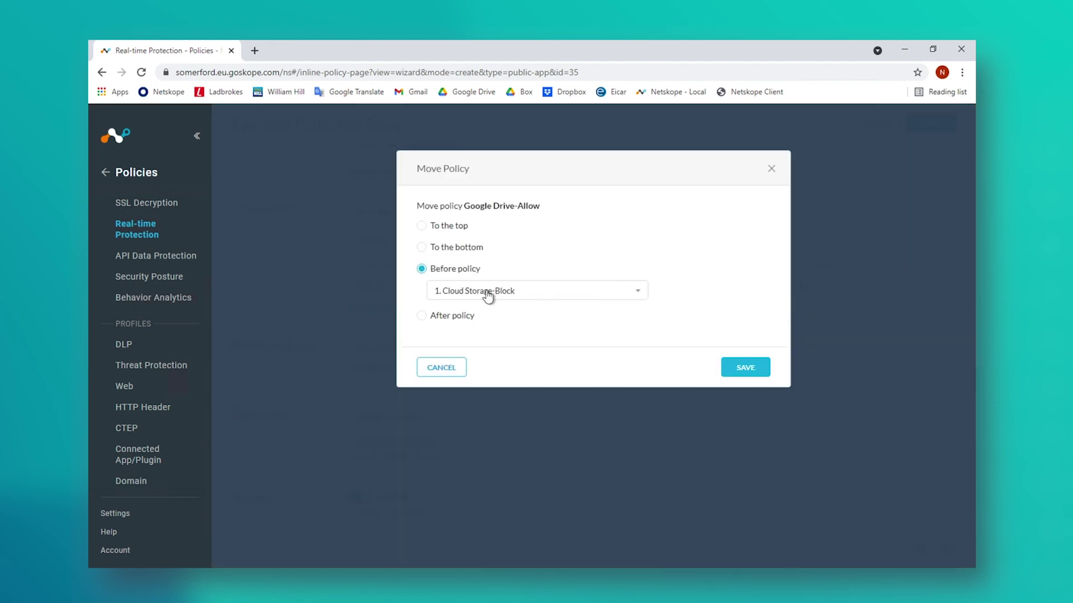
left_click(745, 367)
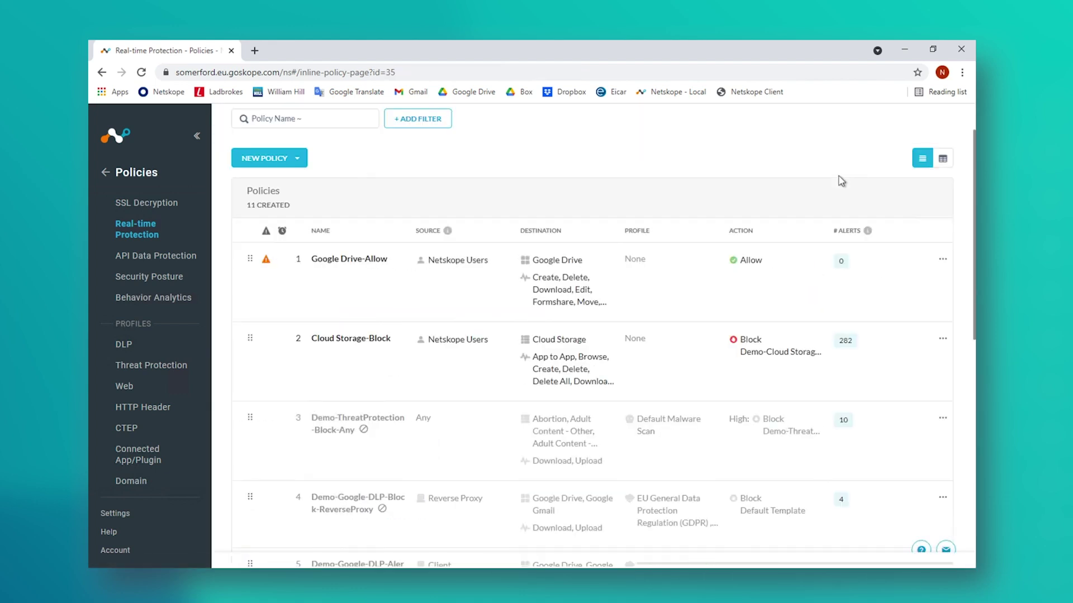
left_click(932, 144)
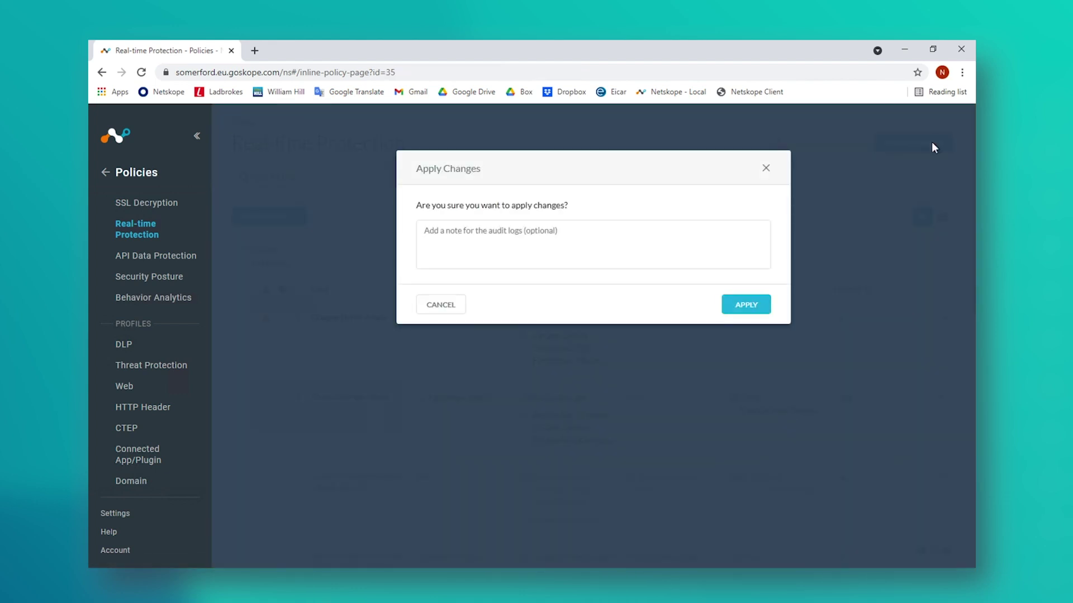
left_click(737, 313)
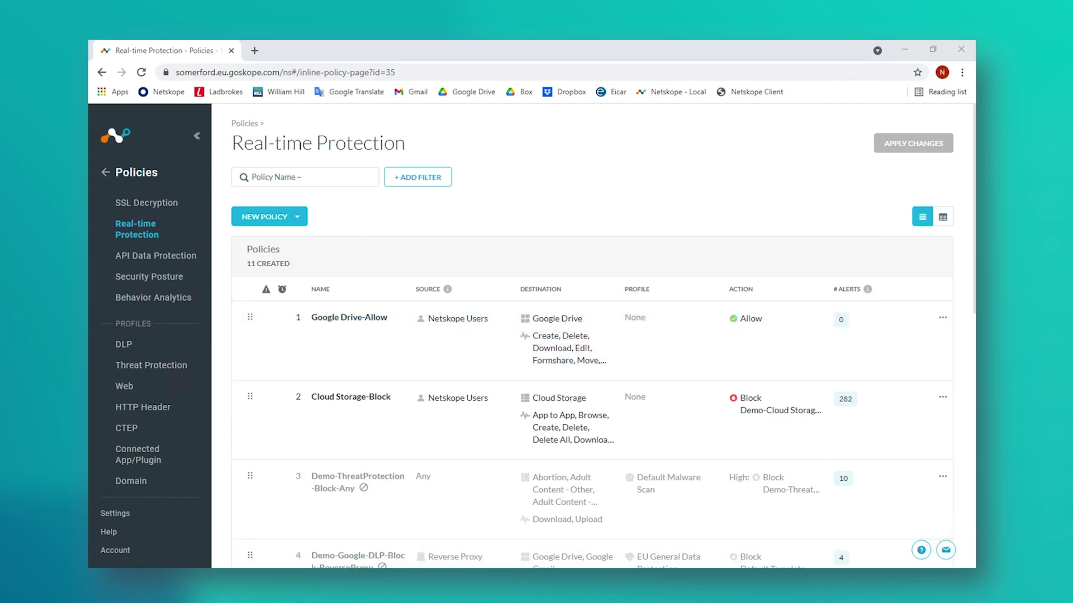
right_click(255, 584)
Step: In a new Chrome window, visit the Box bookmark, then the Google Drive bookmark
left_click(238, 516)
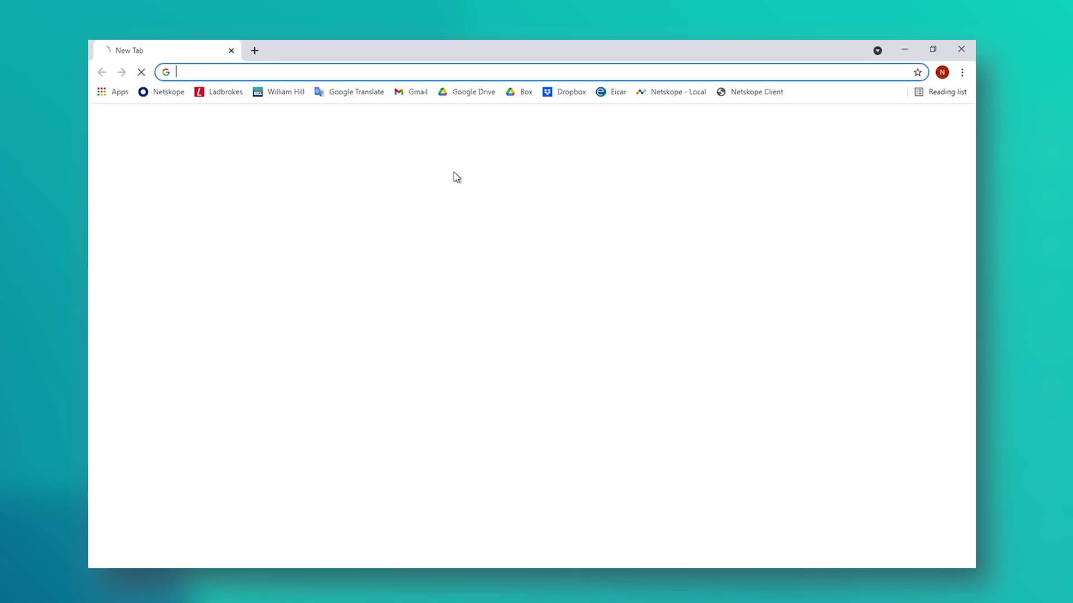
left_click(519, 96)
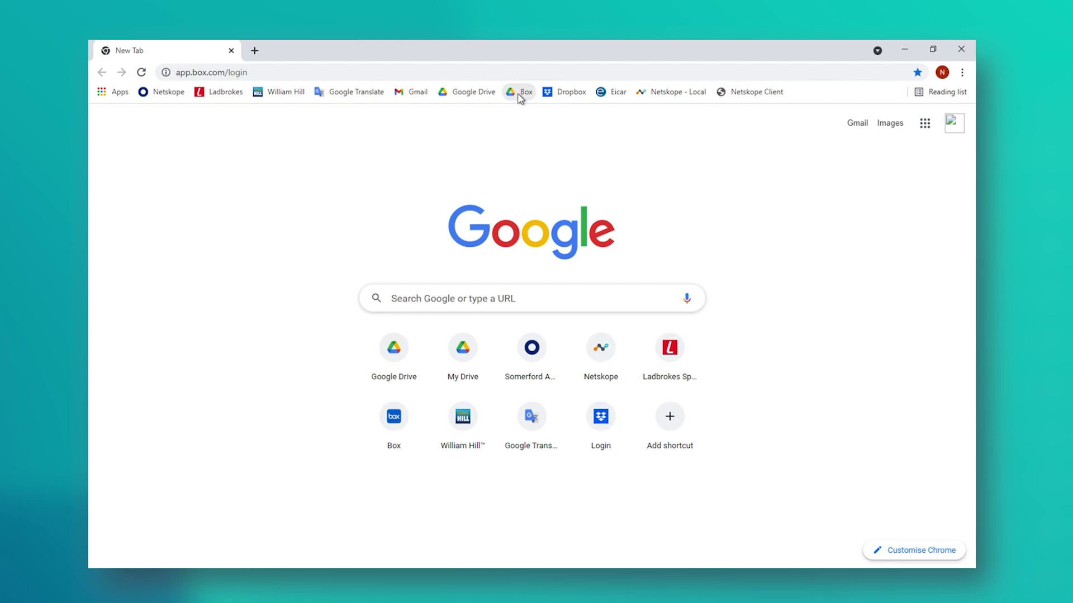
left_click(469, 91)
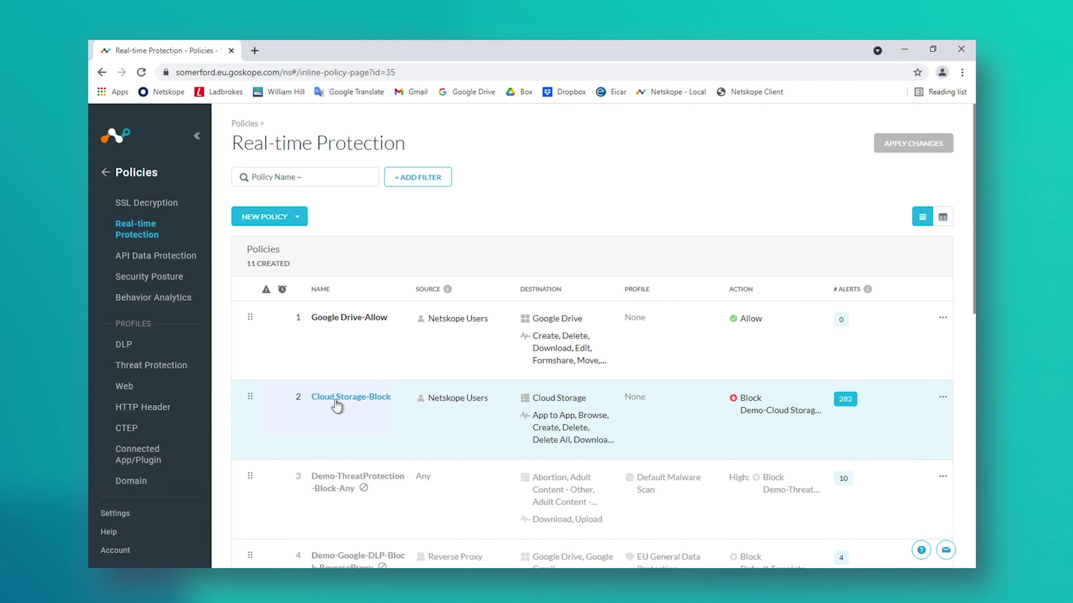
Step: Limit Cloud Storage-Block's activities to only Create, Edit and Upload instead of Select All
left_click(336, 407)
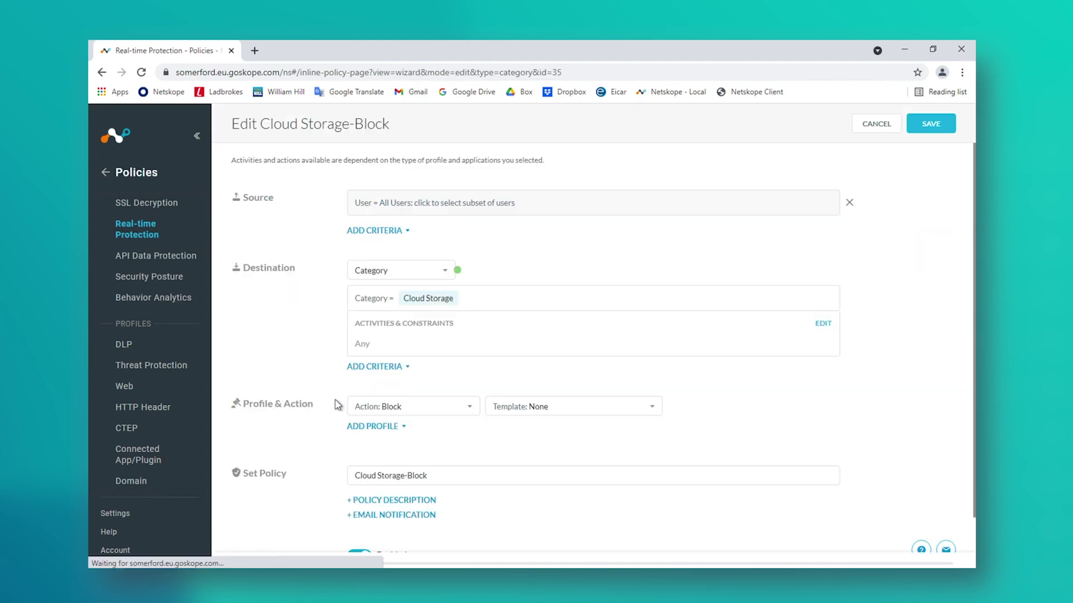
left_click(822, 324)
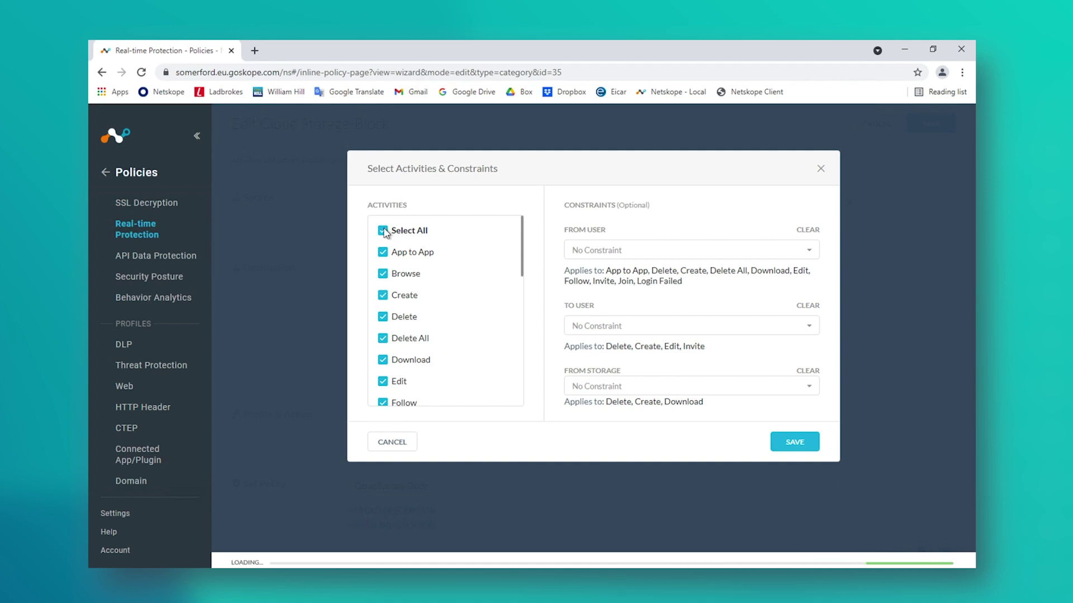
left_click(424, 231)
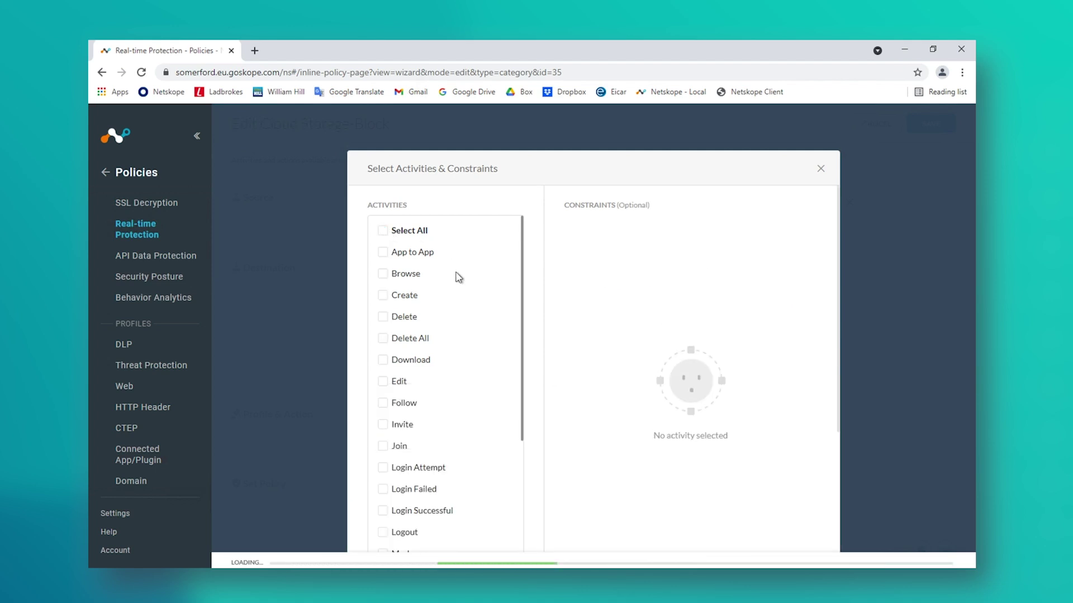
left_click(383, 296)
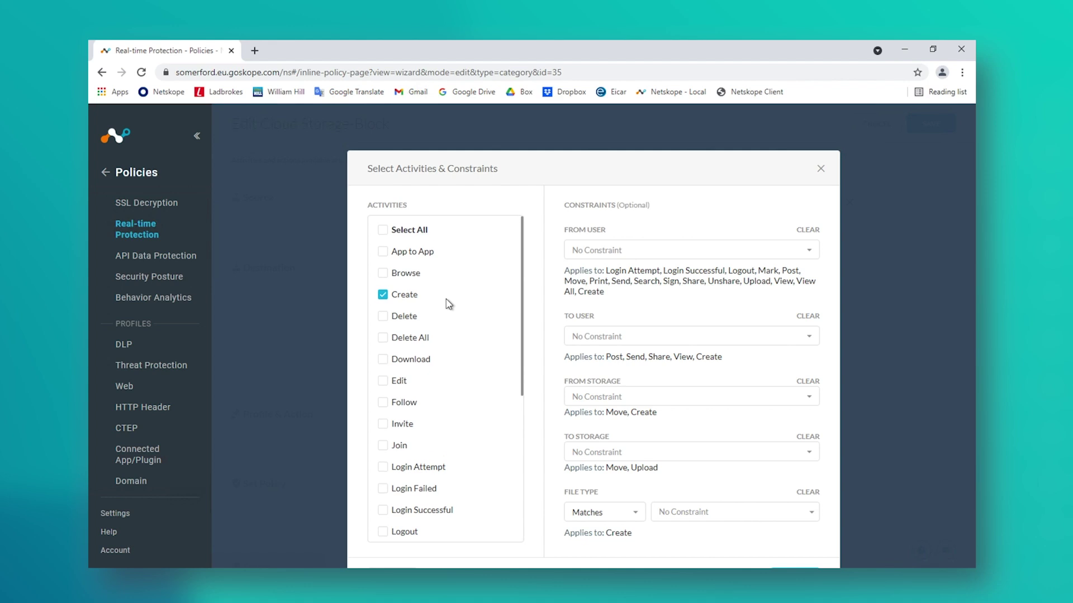
scroll(445, 301, "down", 2)
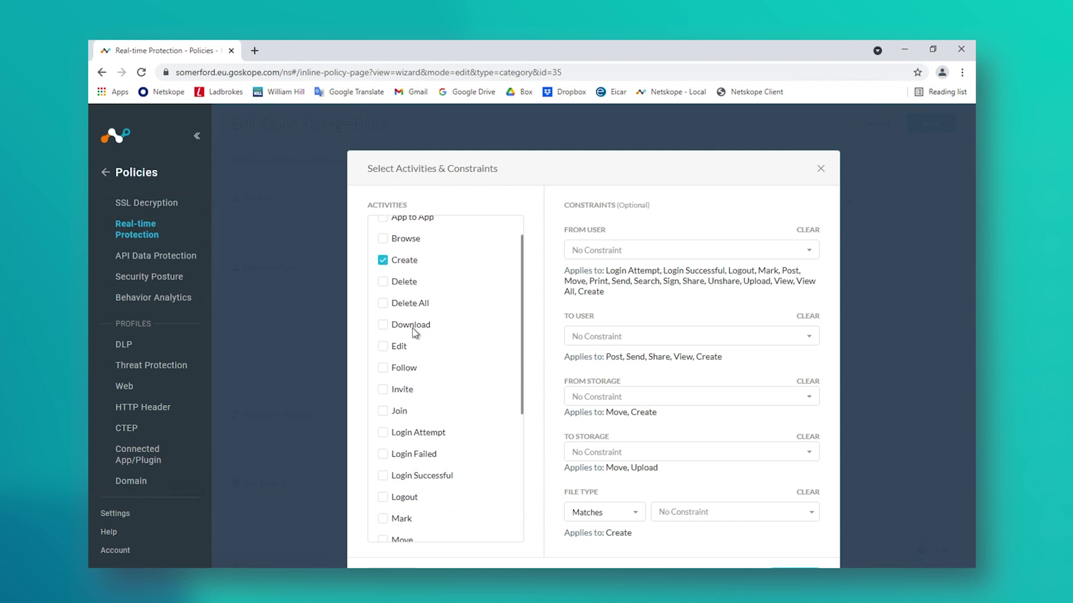
scroll(415, 330, "down", 1)
left_click(383, 333)
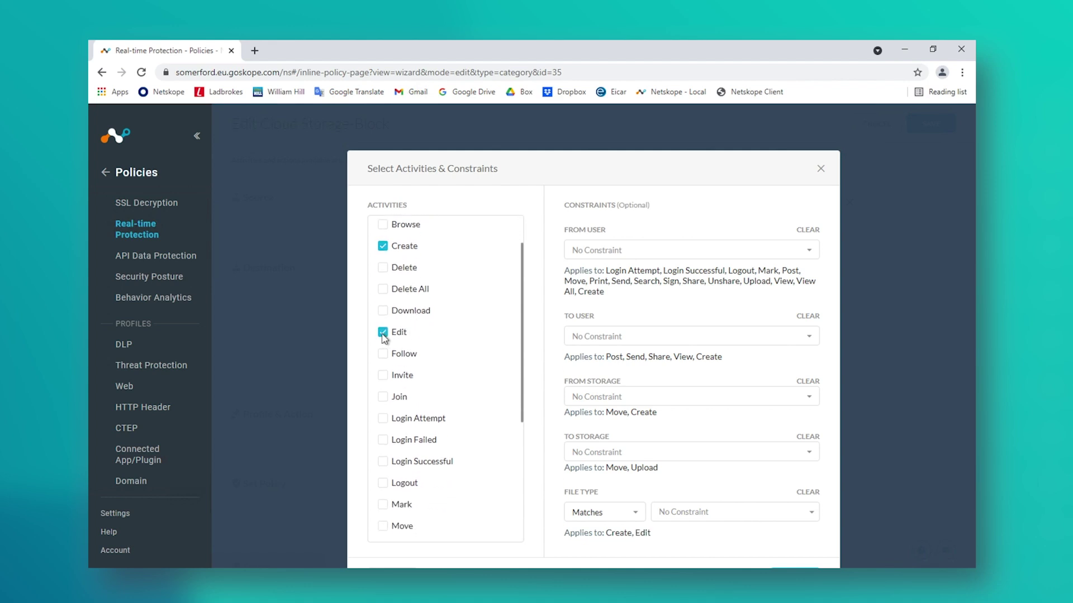
scroll(459, 349, "down", 5)
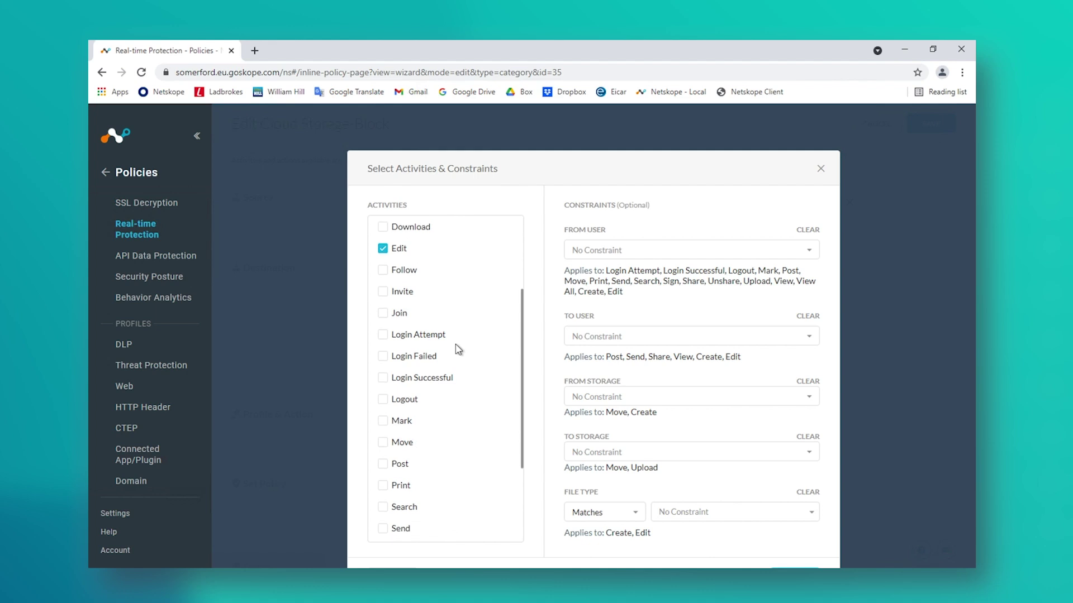
scroll(442, 341, "down", 1)
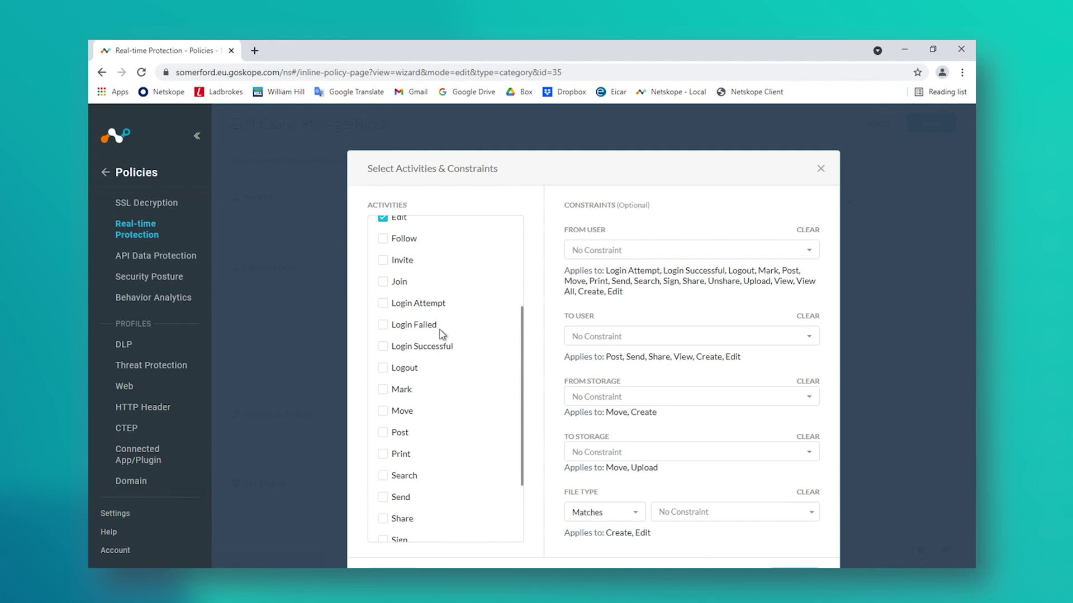
scroll(427, 372, "down", 2)
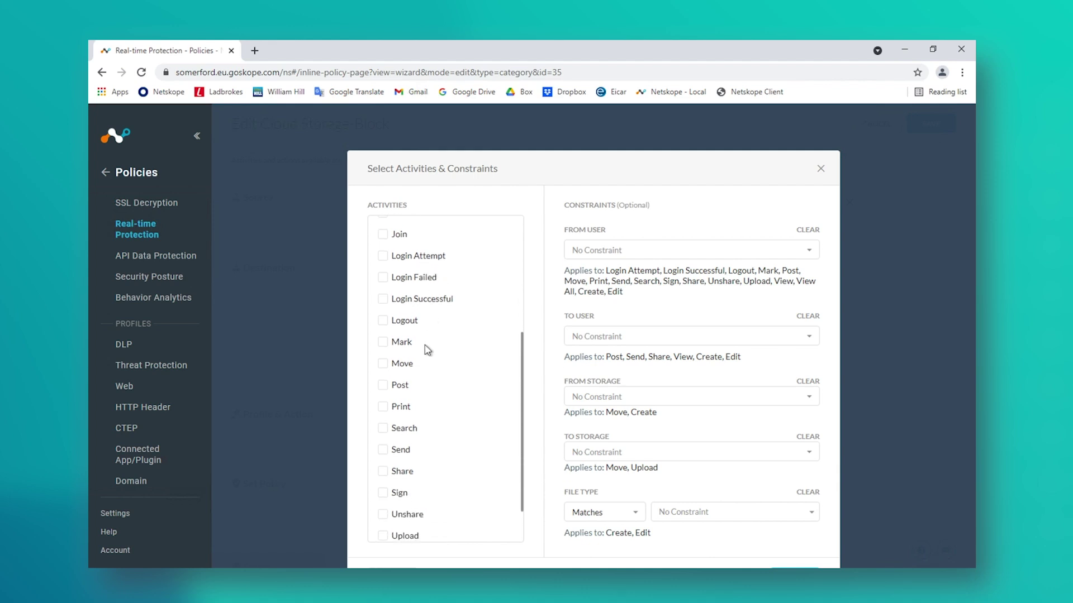
scroll(428, 350, "down", 3)
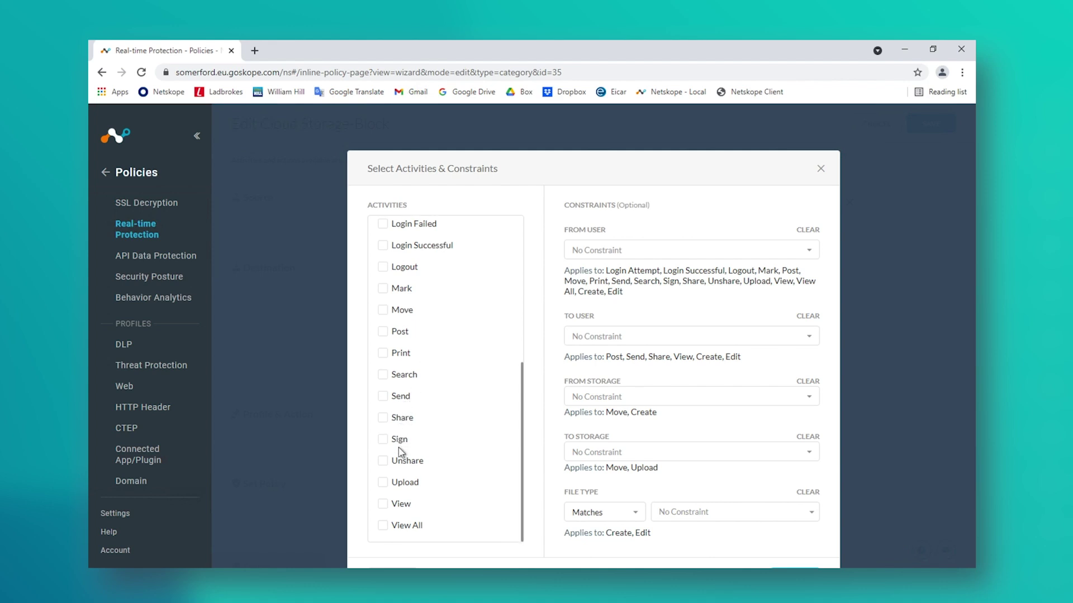
left_click(387, 483)
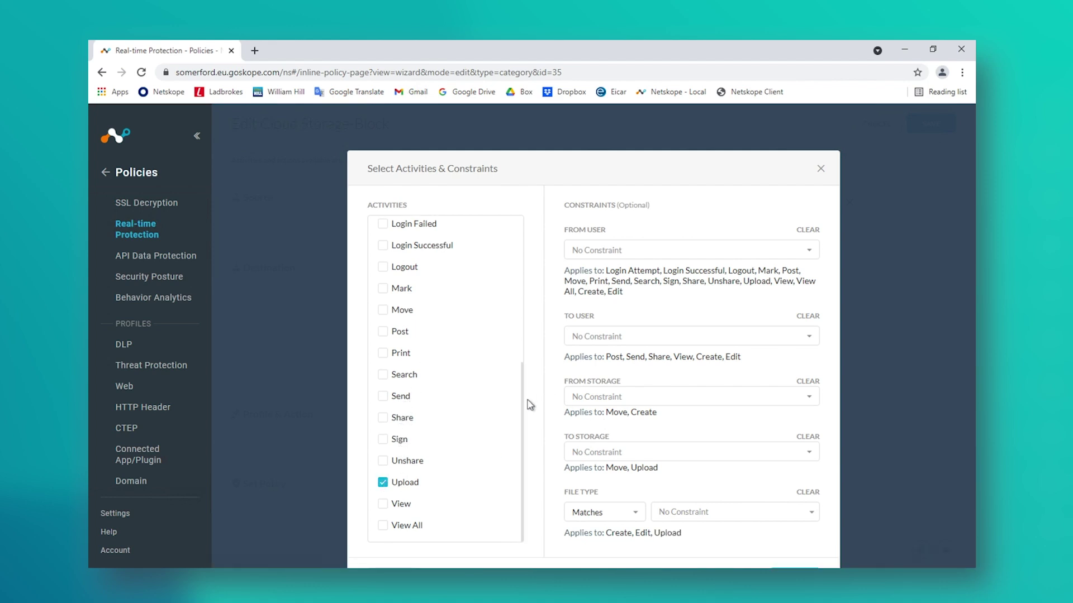
left_click(796, 571)
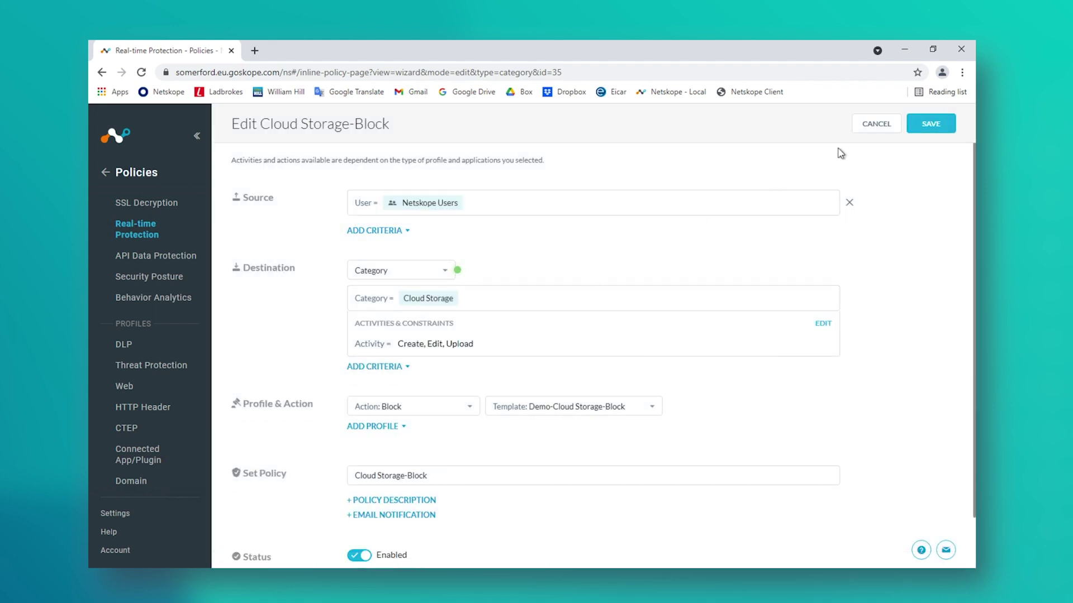
Step: Save the Create/Edit/Upload Cloud Storage-Block policy and apply the changes
left_click(919, 129)
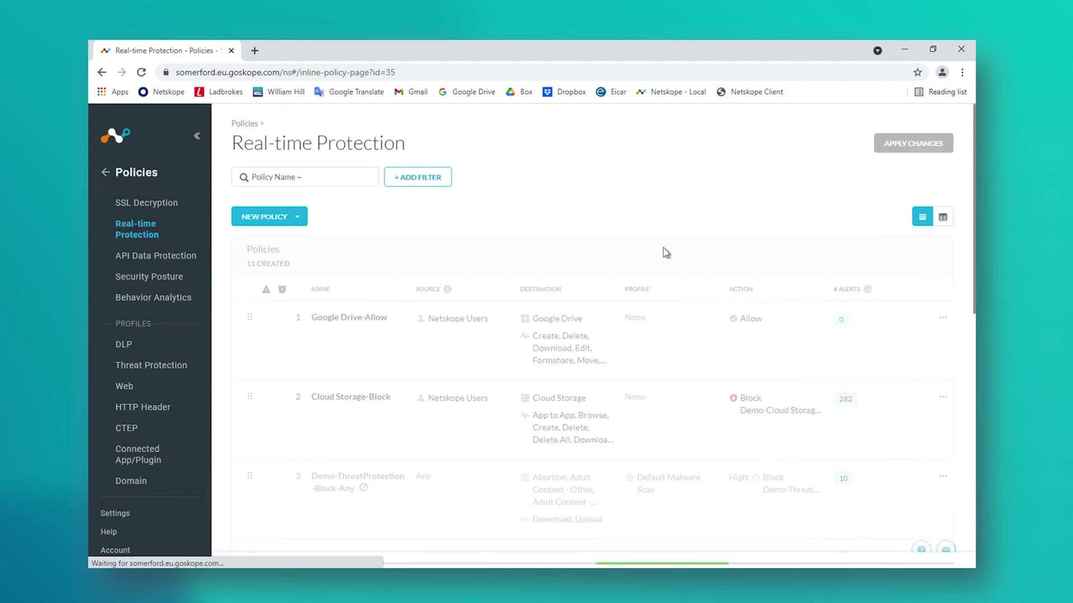
left_click(908, 146)
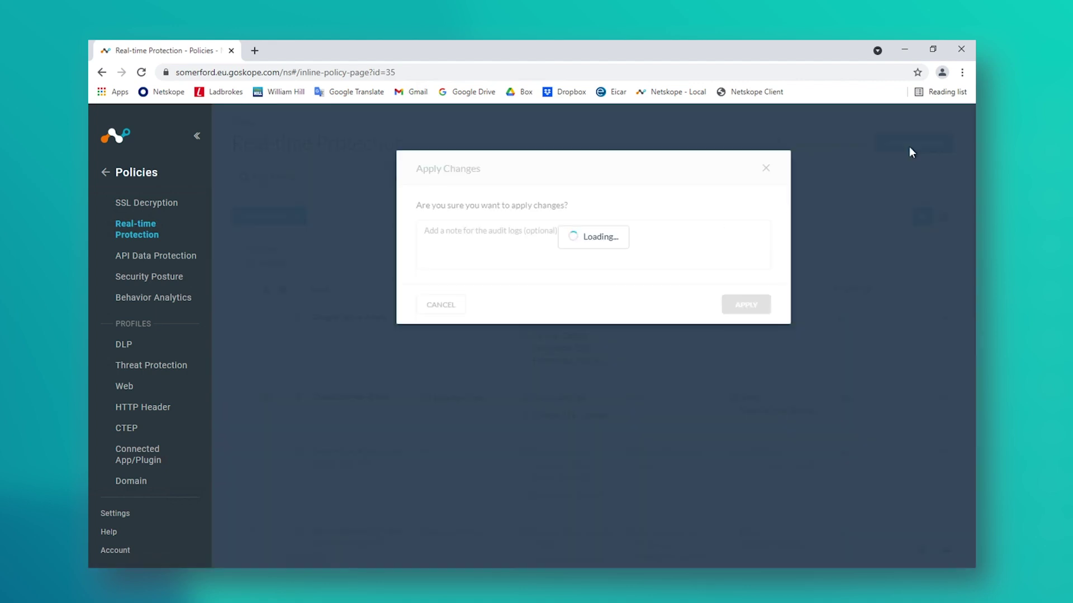
left_click(752, 309)
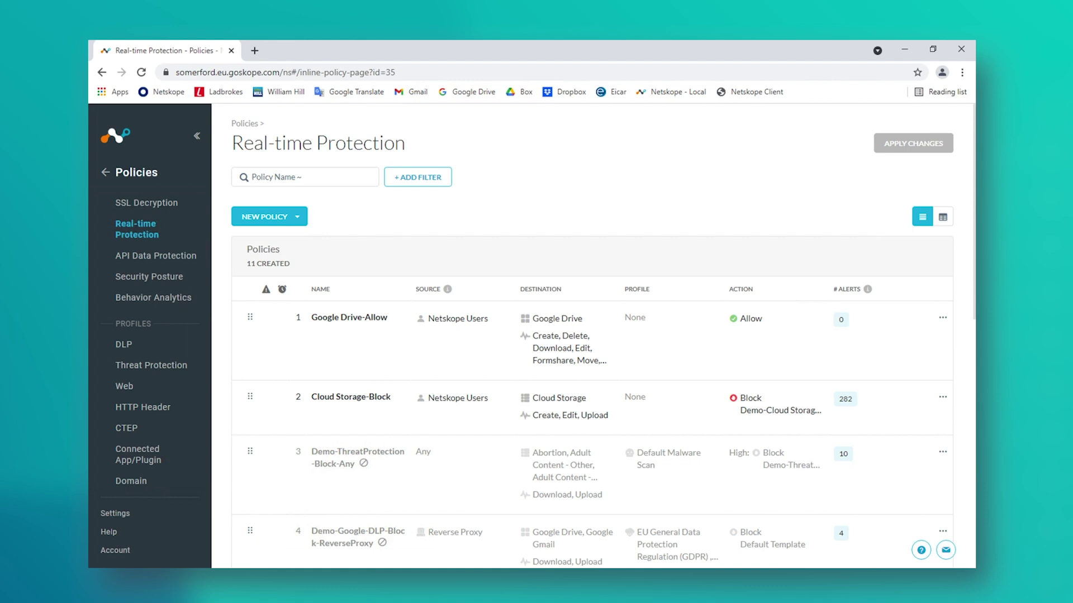
Step: Sign in to Google Drive in a new Chrome window, then open Box in a second tab
right_click(254, 593)
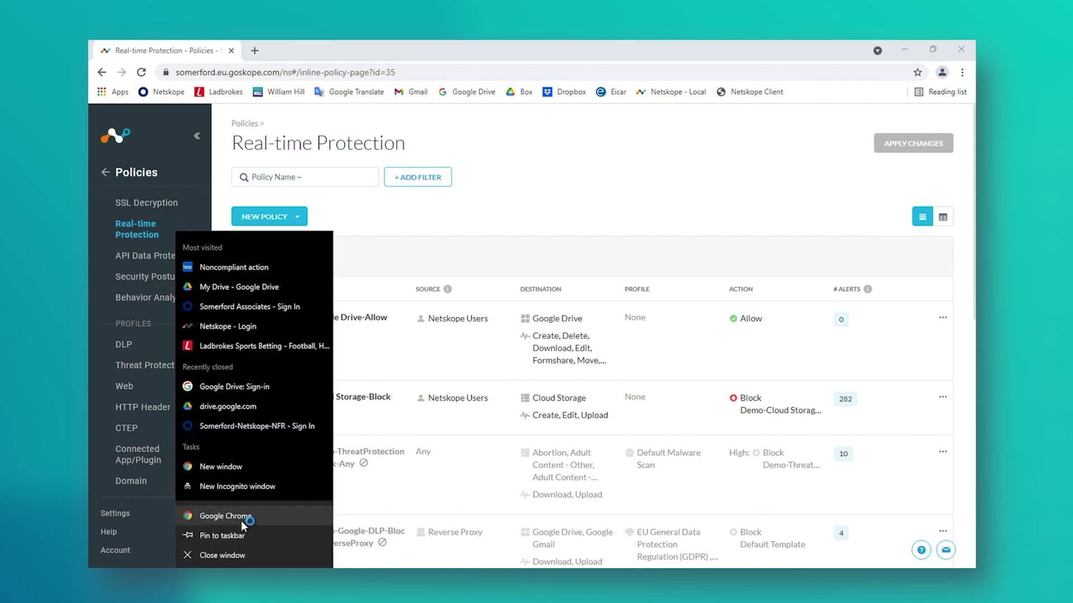
left_click(240, 517)
left_click(462, 97)
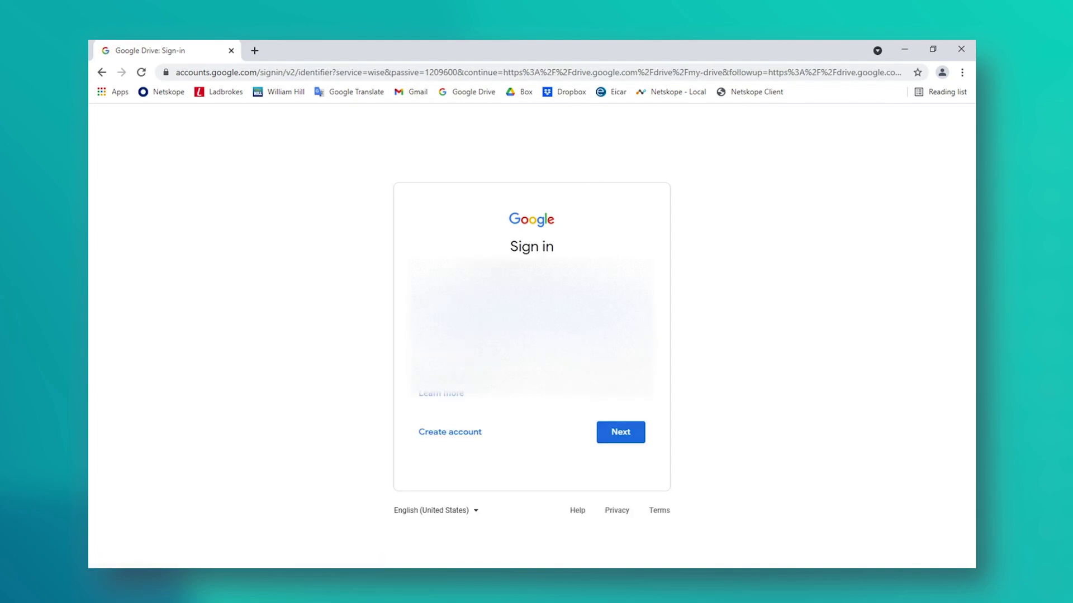
left_click(628, 435)
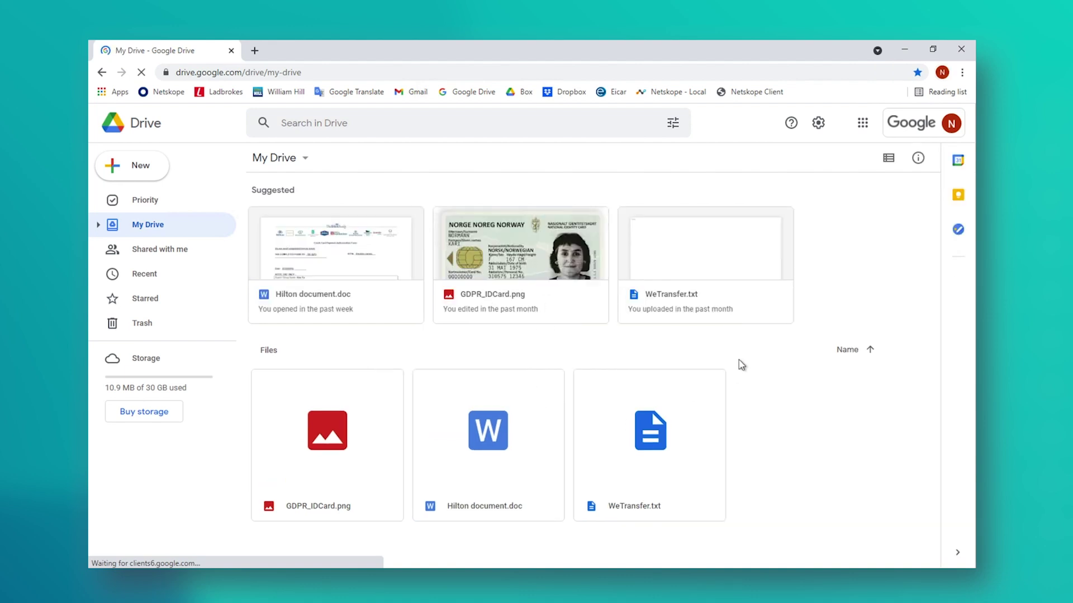
left_click(254, 49)
left_click(518, 93)
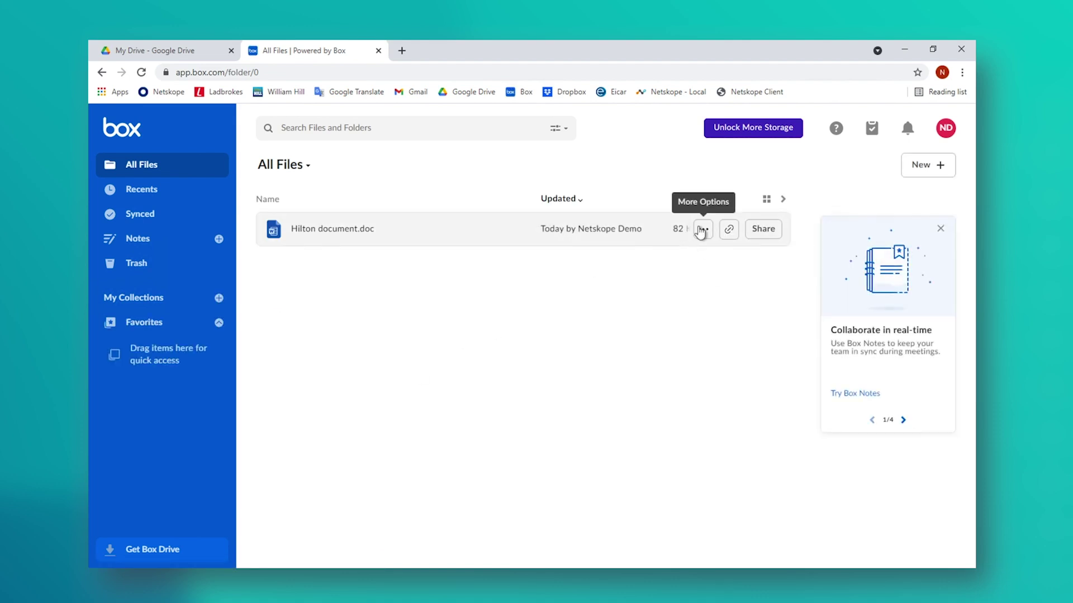
Step: Delete Hilton document.doc from Box's All Files
left_click(699, 230)
left_click(603, 334)
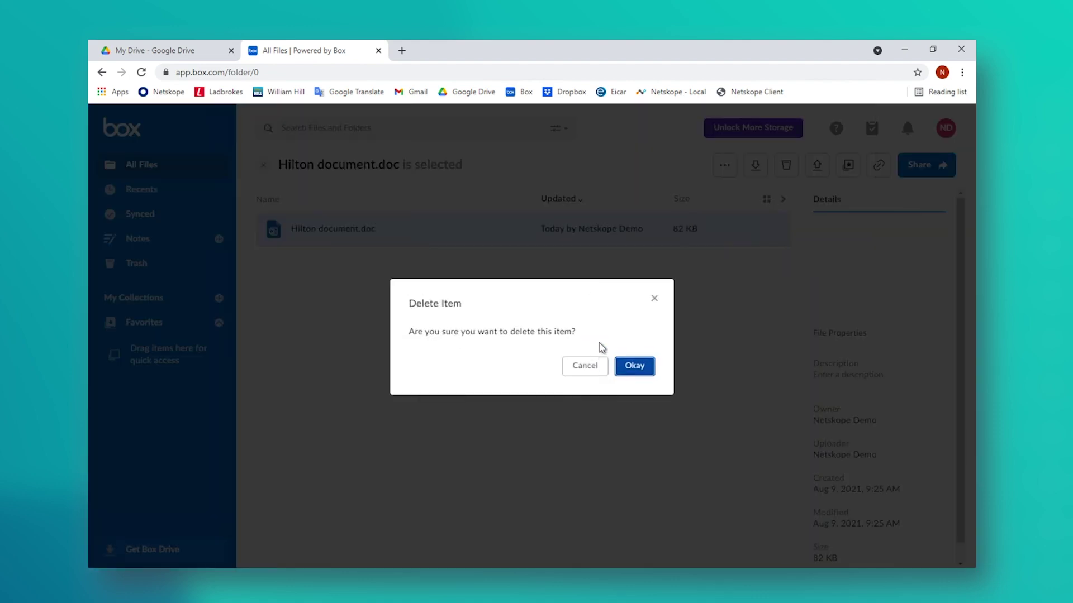
left_click(633, 365)
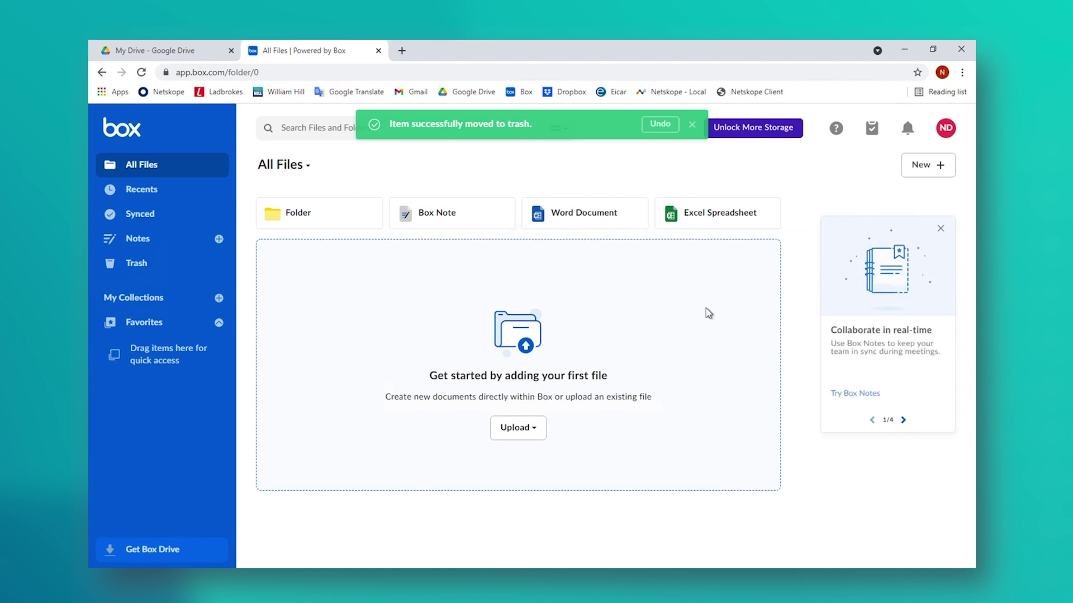
Step: Re-upload Hilton document.doc, see Netskope block it, remove the stalled upload, and start a Word document
left_click(528, 433)
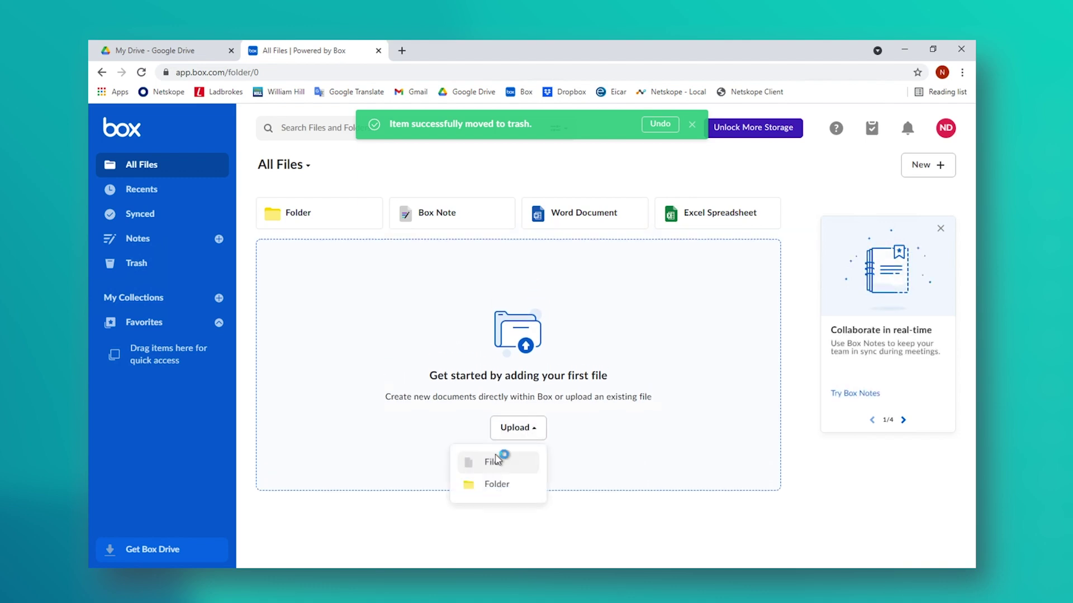
left_click(494, 461)
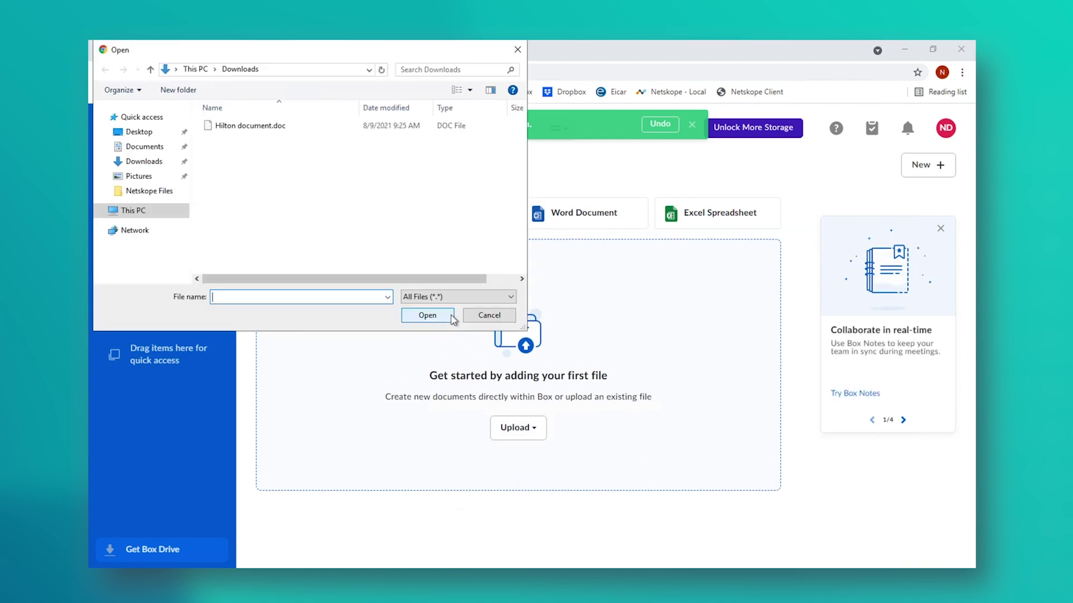
double_click(274, 126)
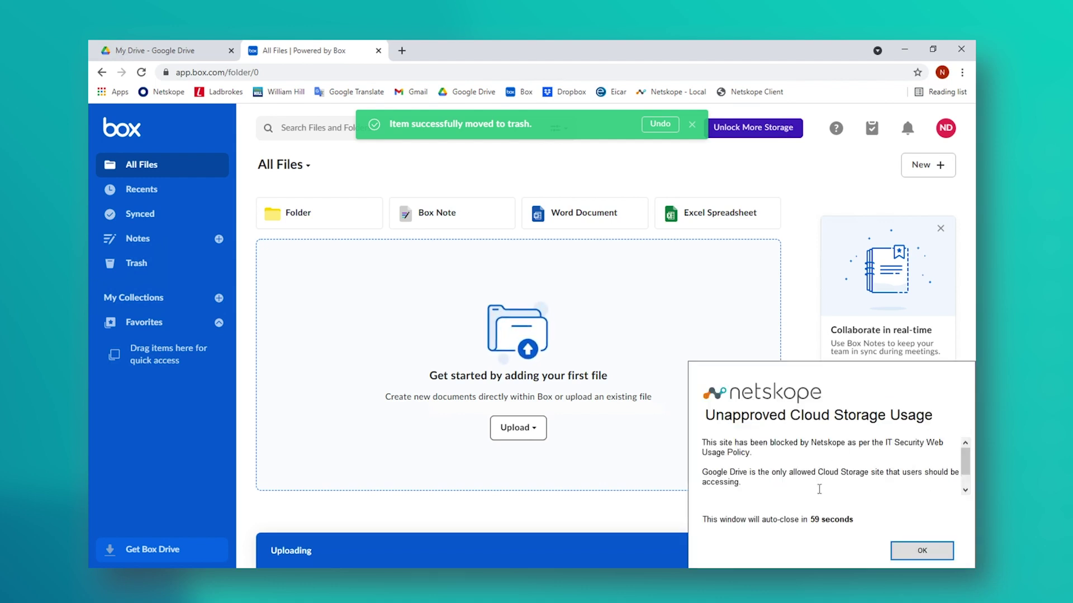
left_click(922, 551)
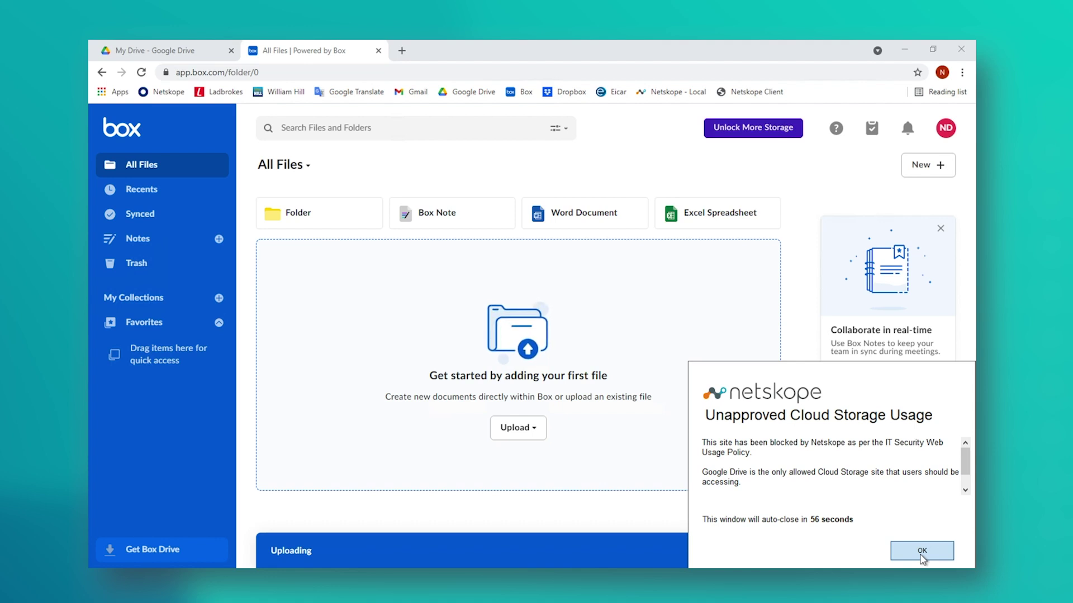
left_click(921, 553)
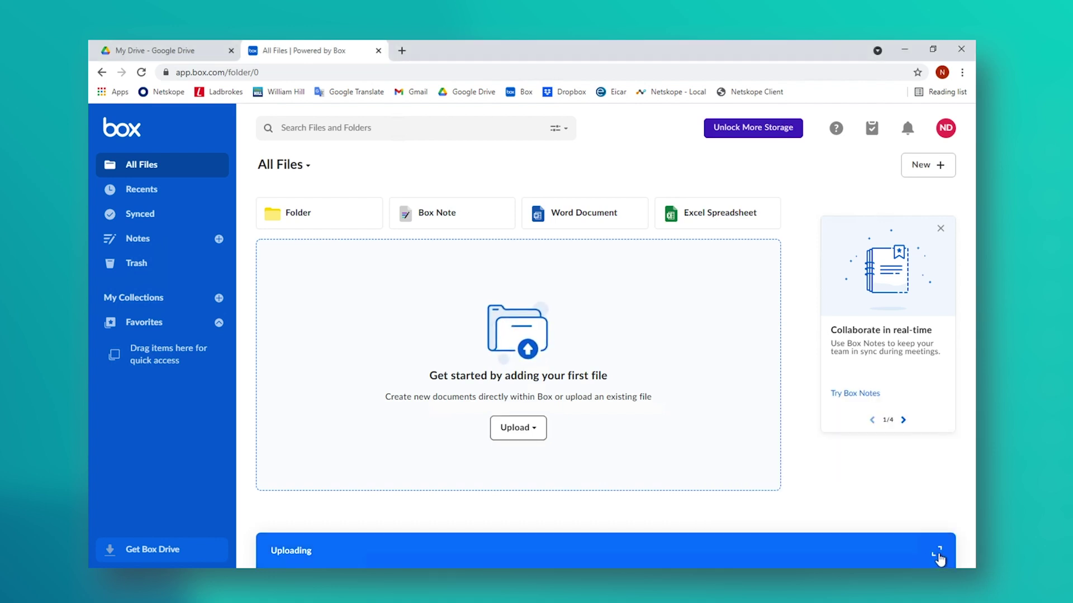
left_click(938, 556)
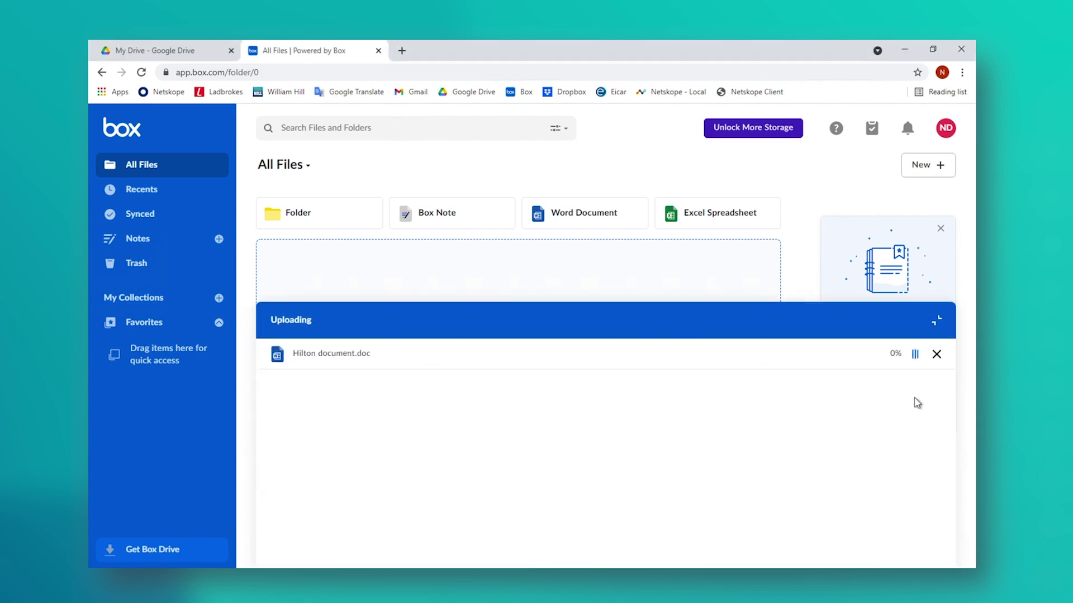
left_click(937, 356)
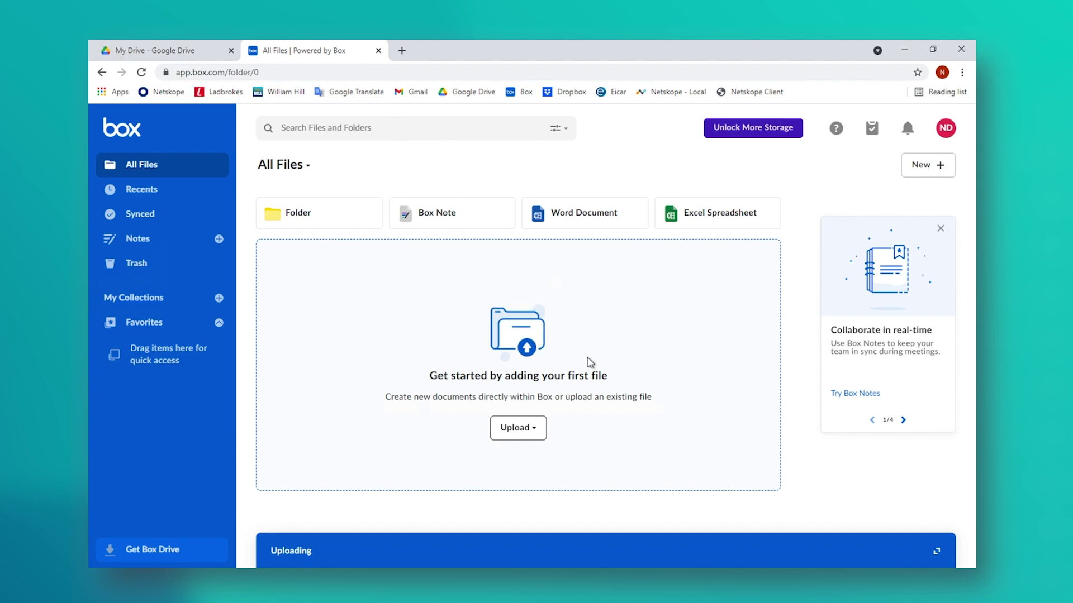
left_click(592, 215)
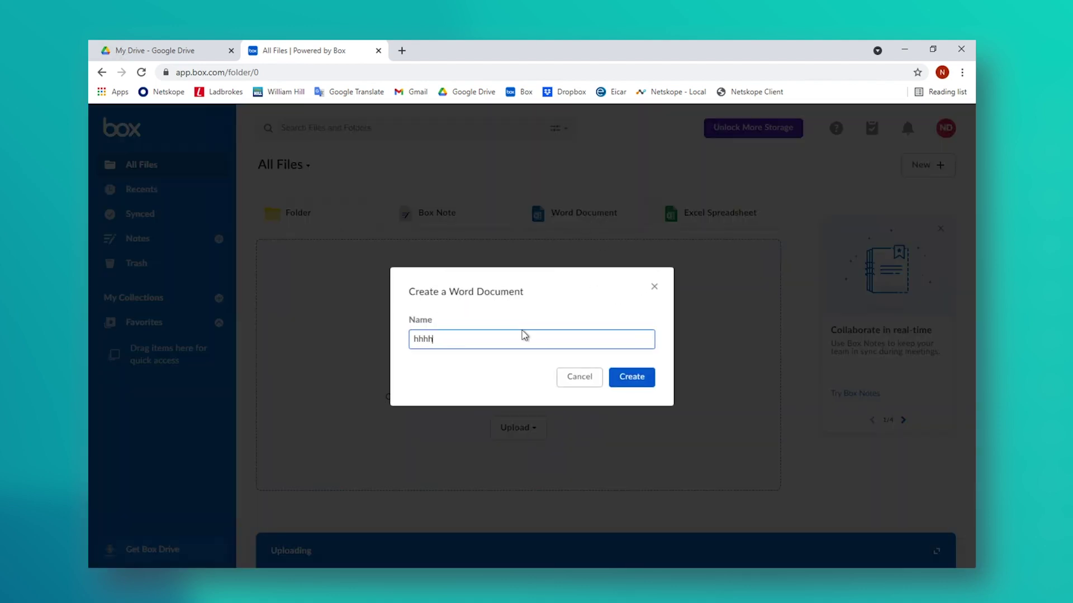
Step: Try creating the Word document and acknowledge Netskope's Unapproved Cloud Storage Usage block
left_click(632, 377)
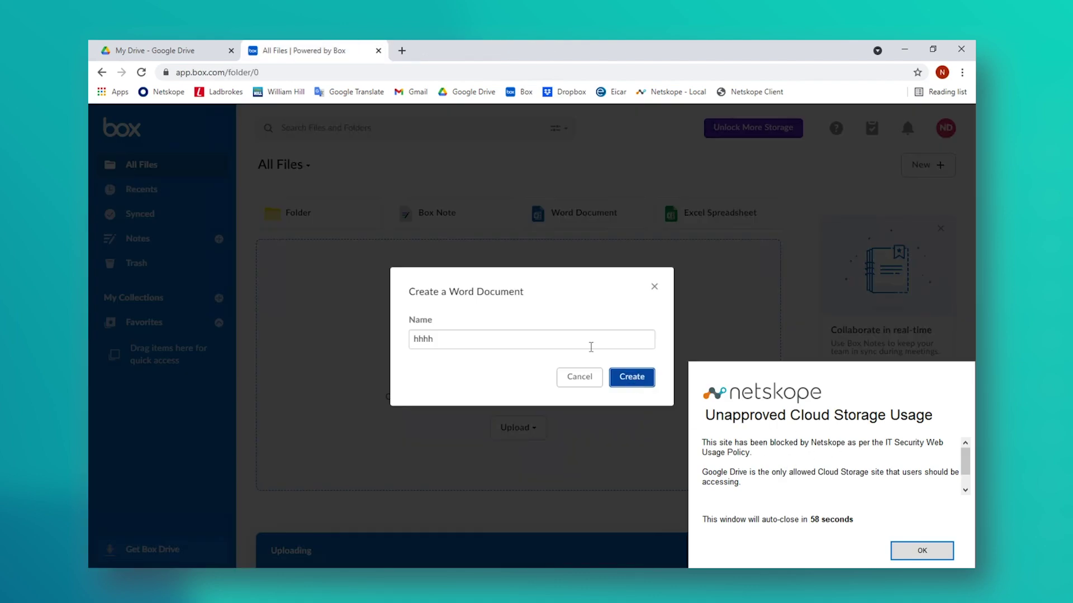
left_click(580, 378)
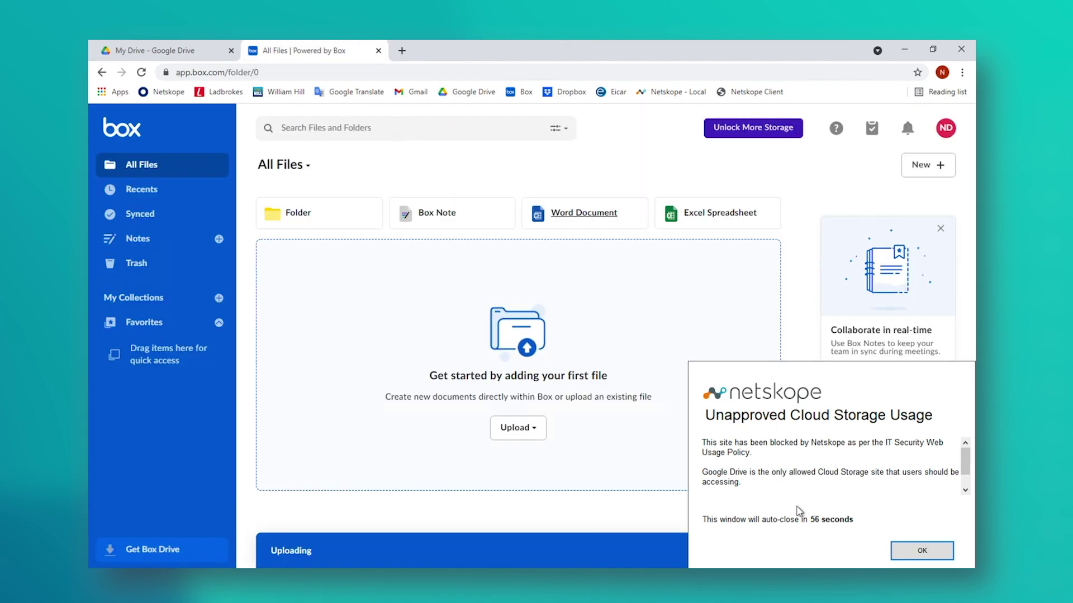
left_click(916, 552)
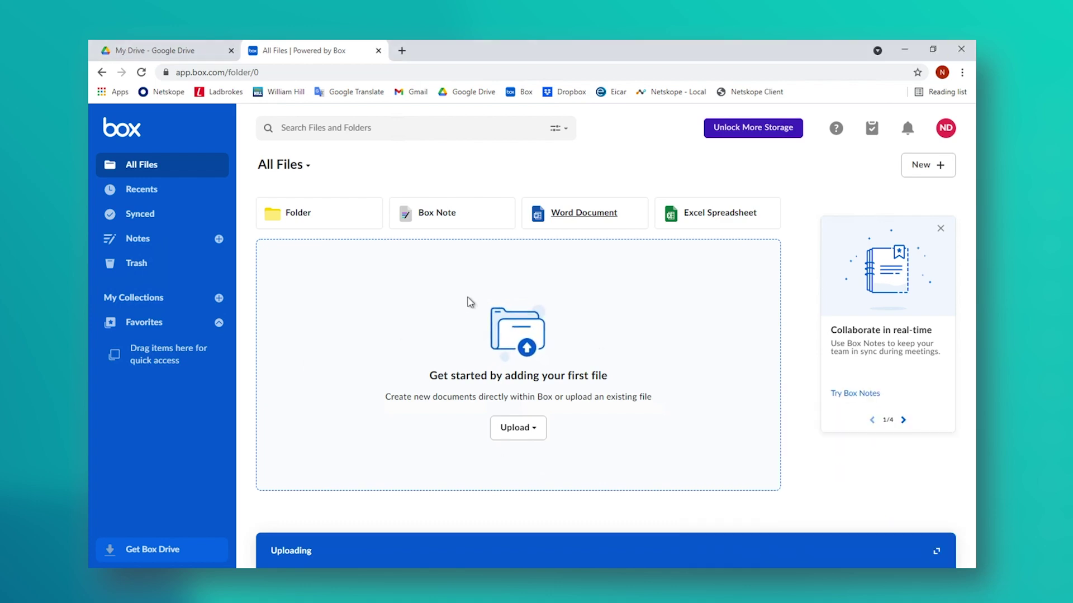
Step: Close the Box tab, choosing Leave, and close the Google Drive window
left_click(378, 50)
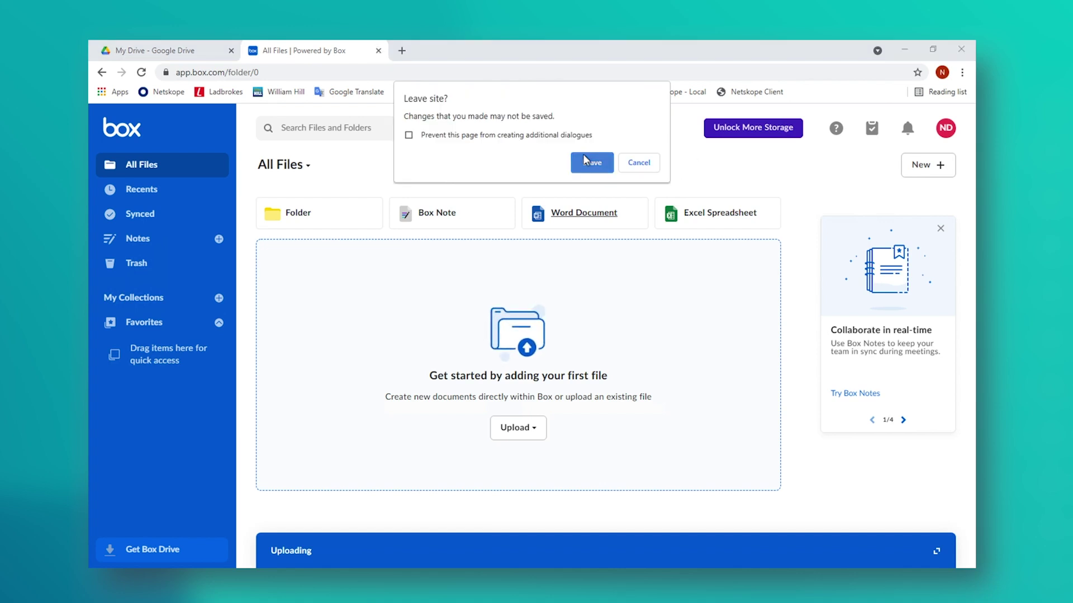
left_click(586, 161)
left_click(961, 49)
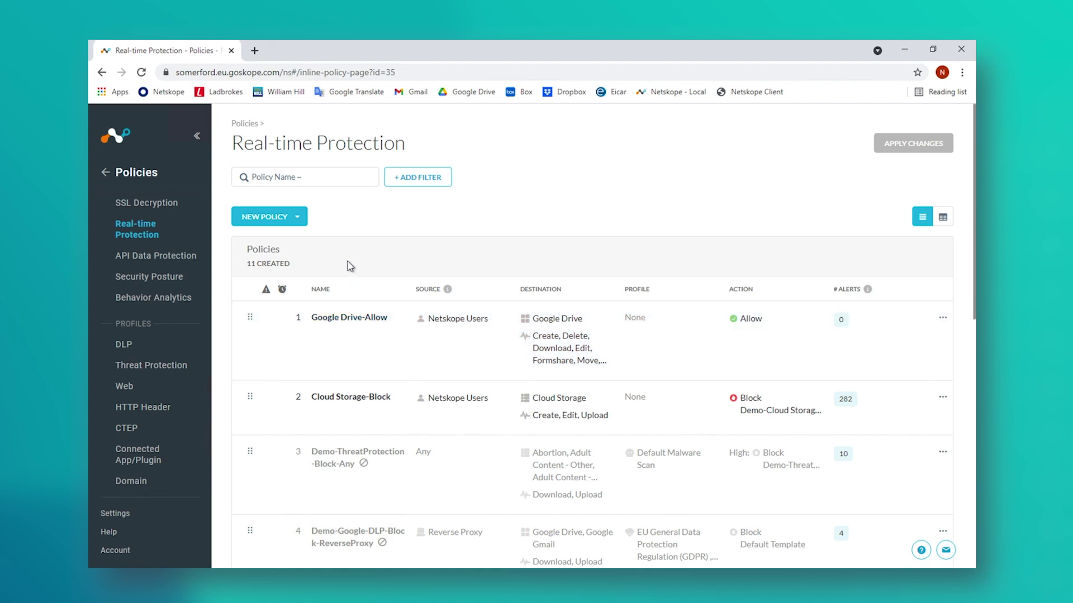
Step: Start a new Cloud App Access policy with source Netskope Users group and destination app Box
left_click(296, 217)
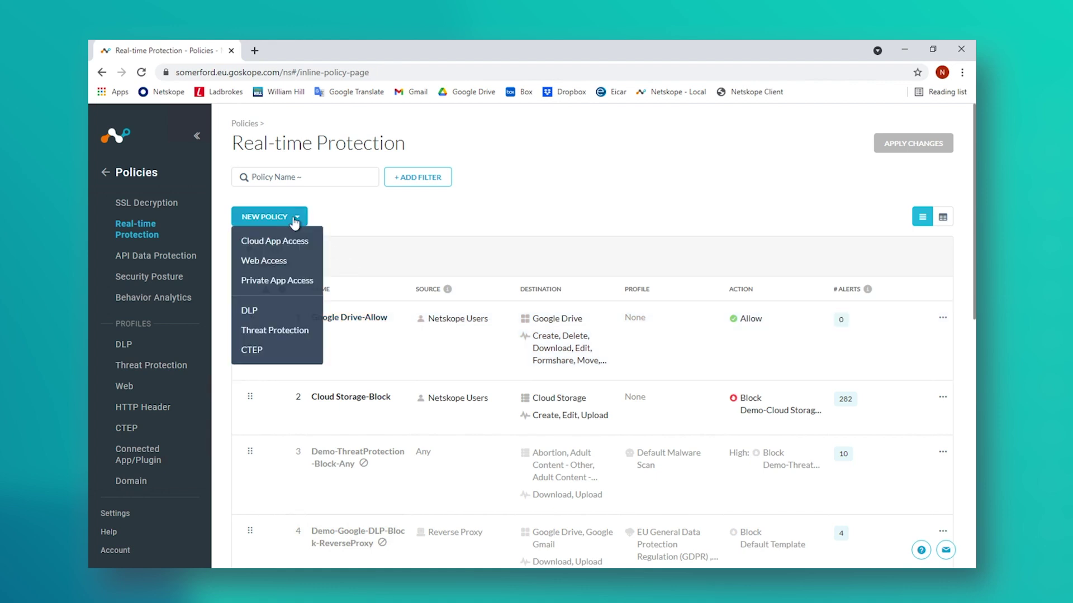
left_click(277, 243)
left_click(454, 206)
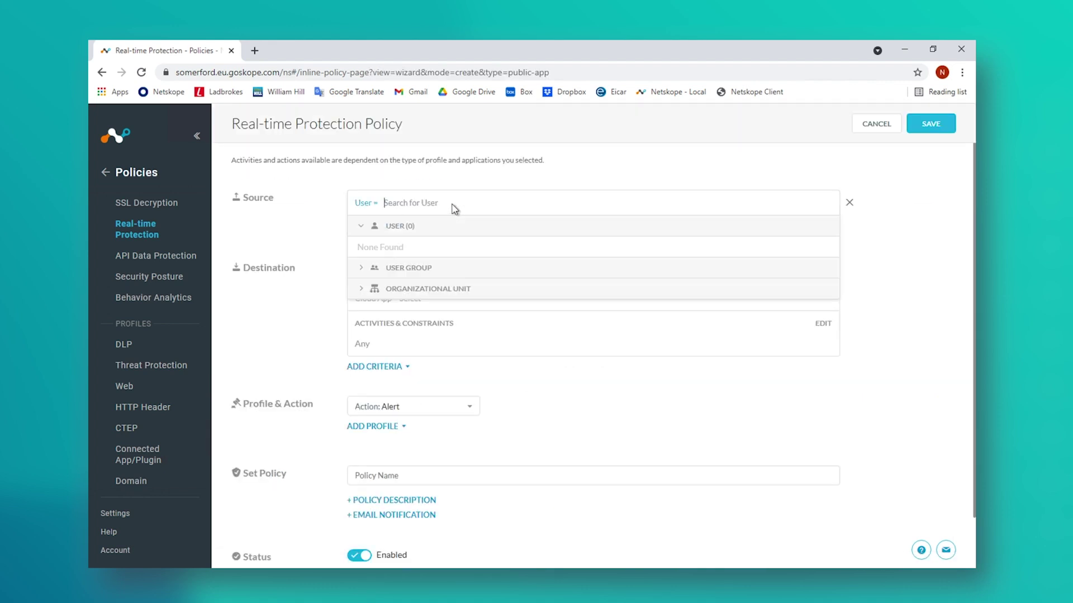
left_click(364, 412)
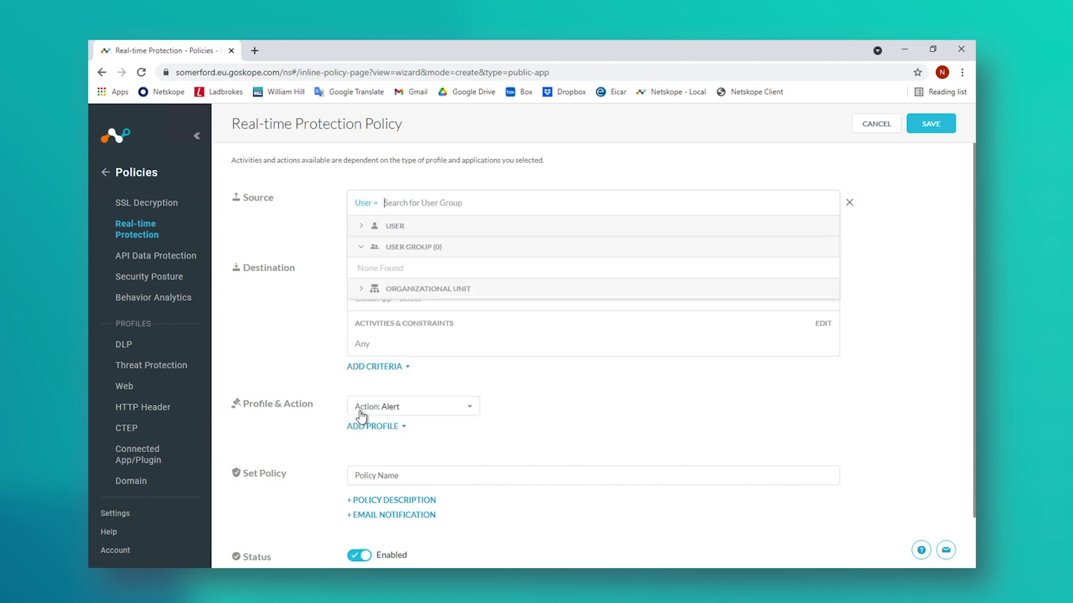
left_click(362, 269)
left_click(316, 325)
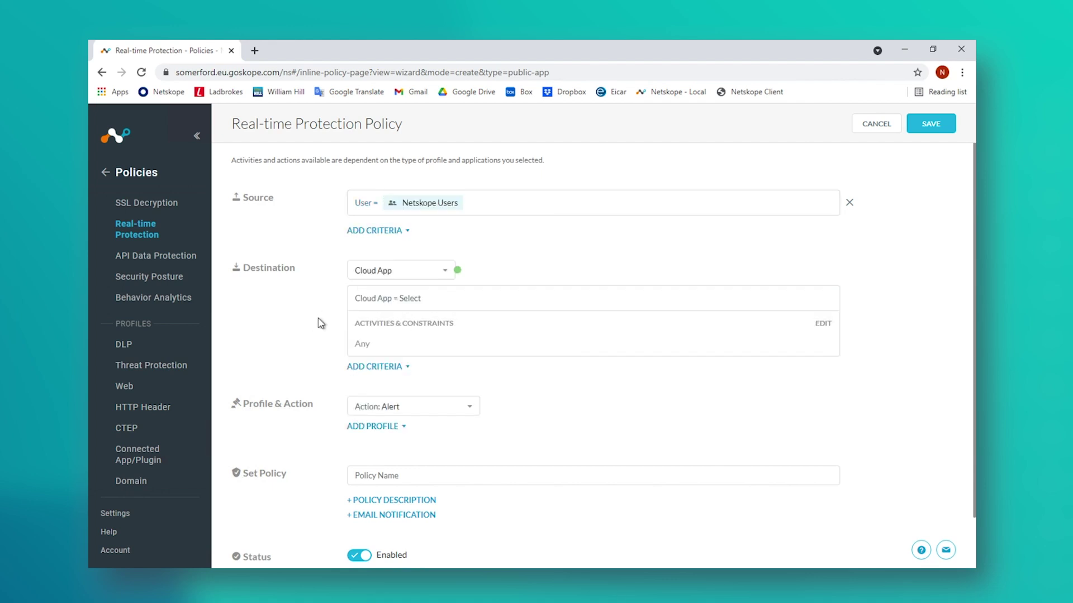
left_click(452, 306)
type("Box")
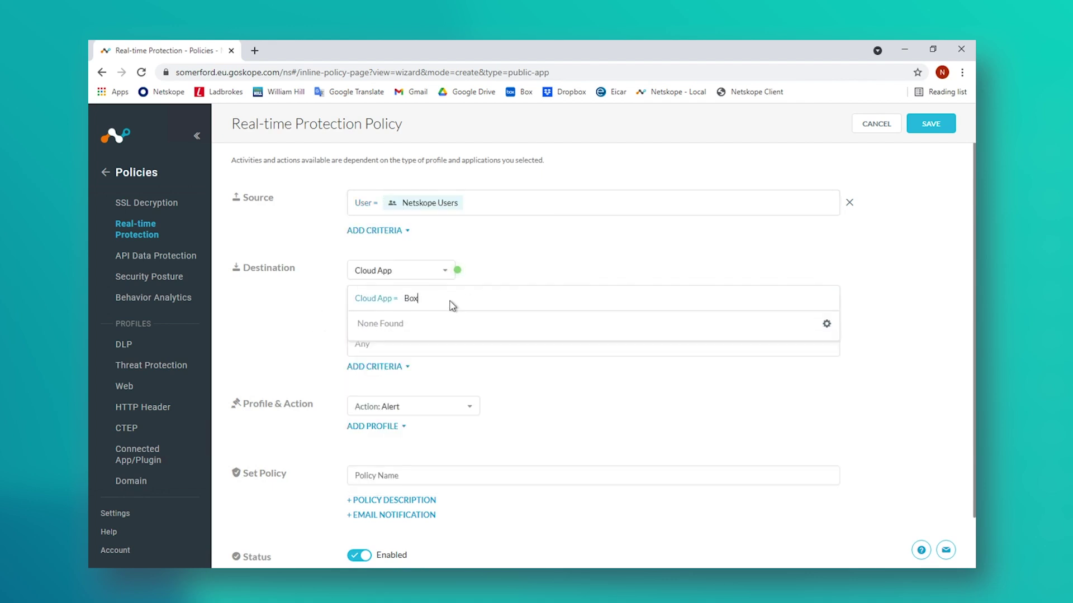
left_click(364, 342)
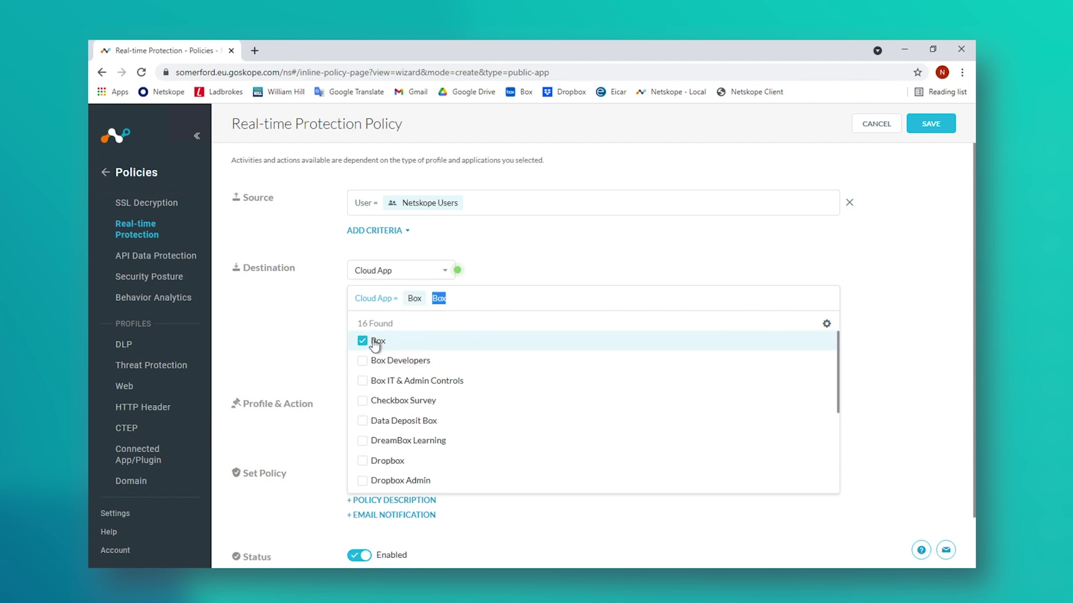
left_click(304, 340)
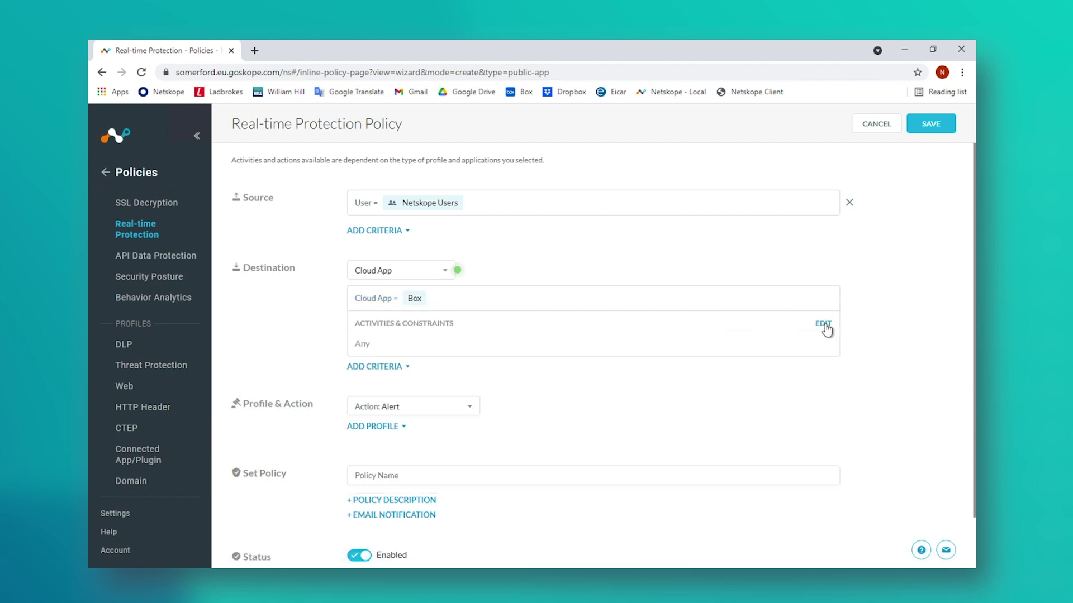
Step: Restrict the policy to the Create activity, set action Allow, and begin naming it Box-Create-Allow
left_click(824, 327)
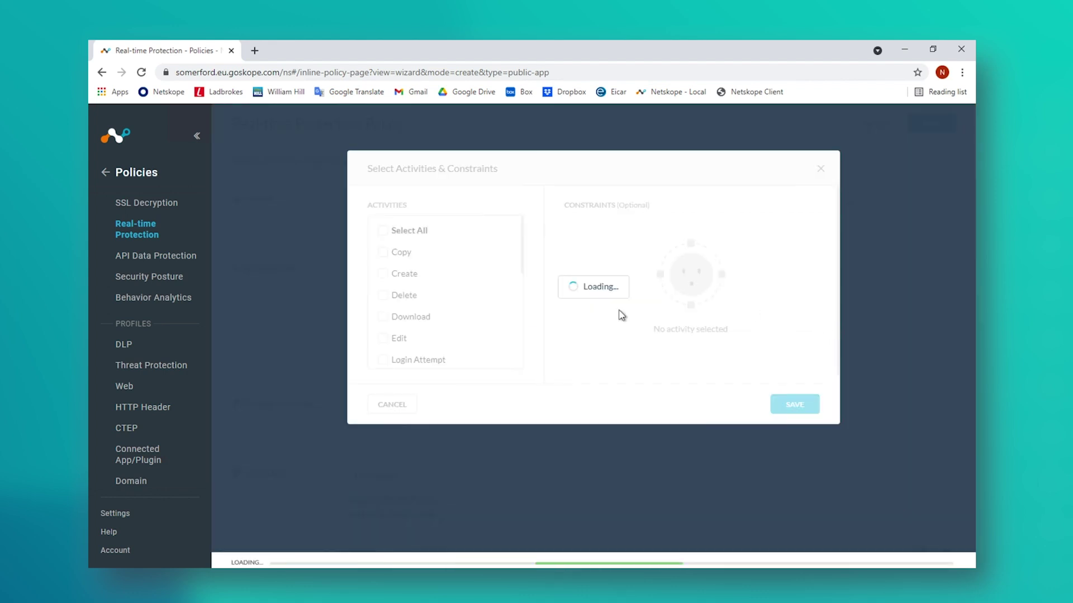
left_click(383, 274)
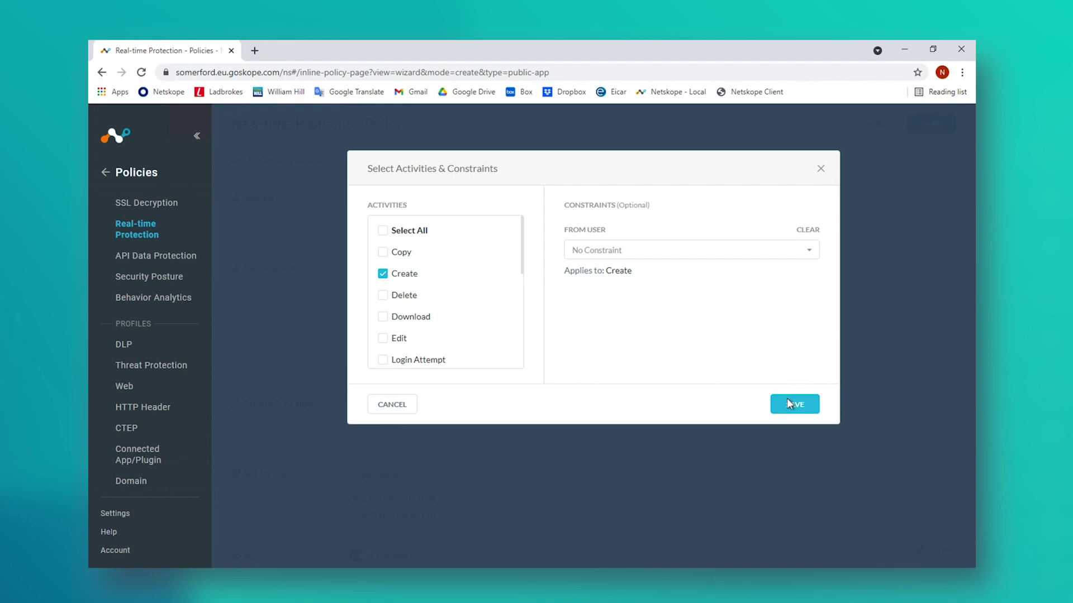
left_click(789, 403)
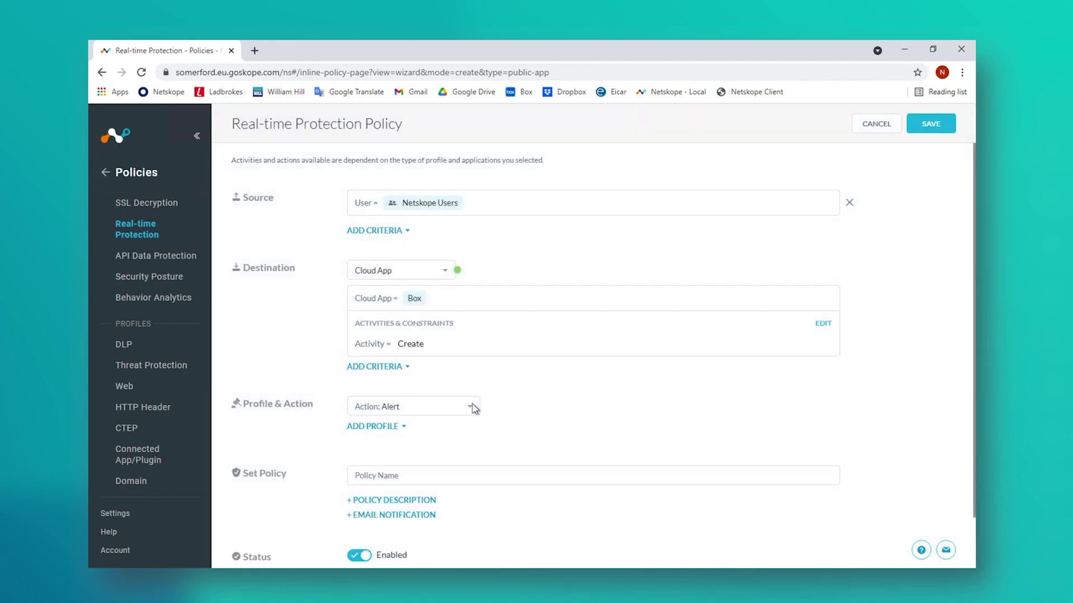
left_click(472, 408)
left_click(410, 449)
type("Box-Create-Allow")
Step: Save Box-Create-Allow positioned before policy 2, Cloud Storage-Block
left_click(933, 125)
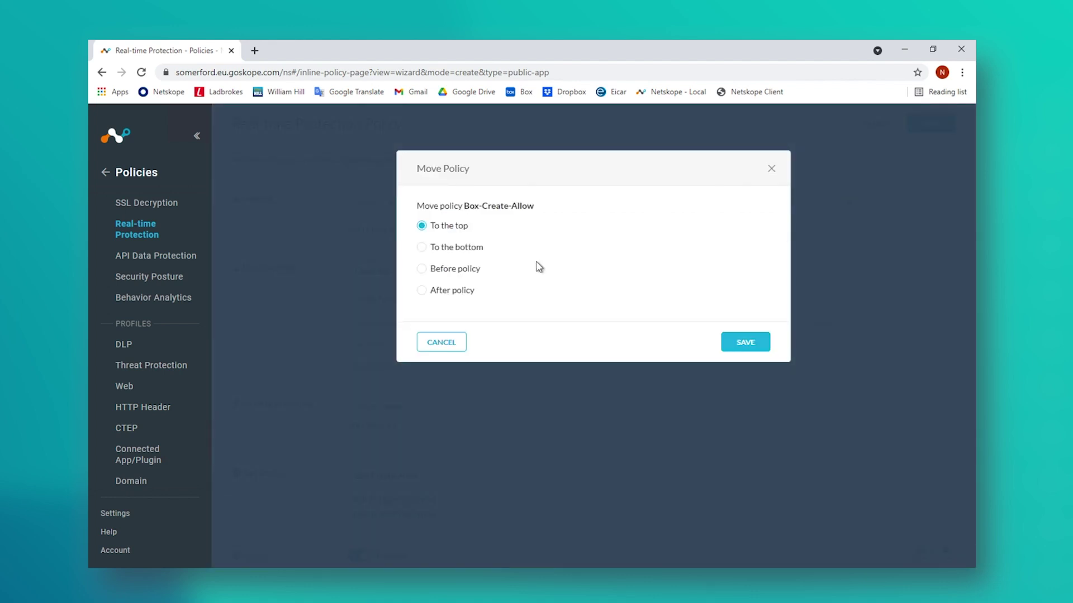
left_click(422, 269)
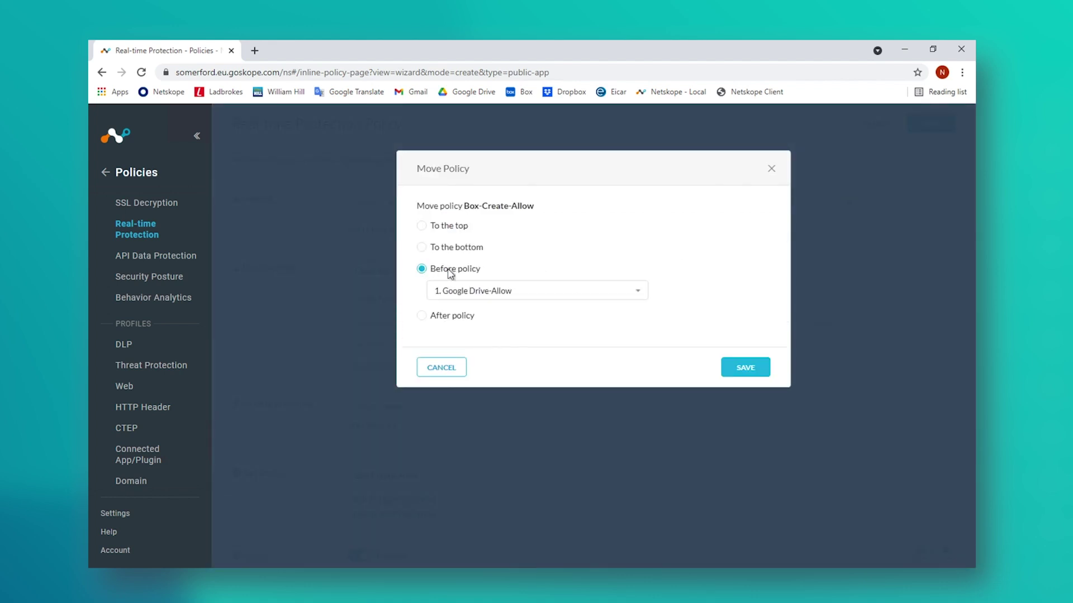
left_click(639, 294)
left_click(509, 336)
left_click(746, 368)
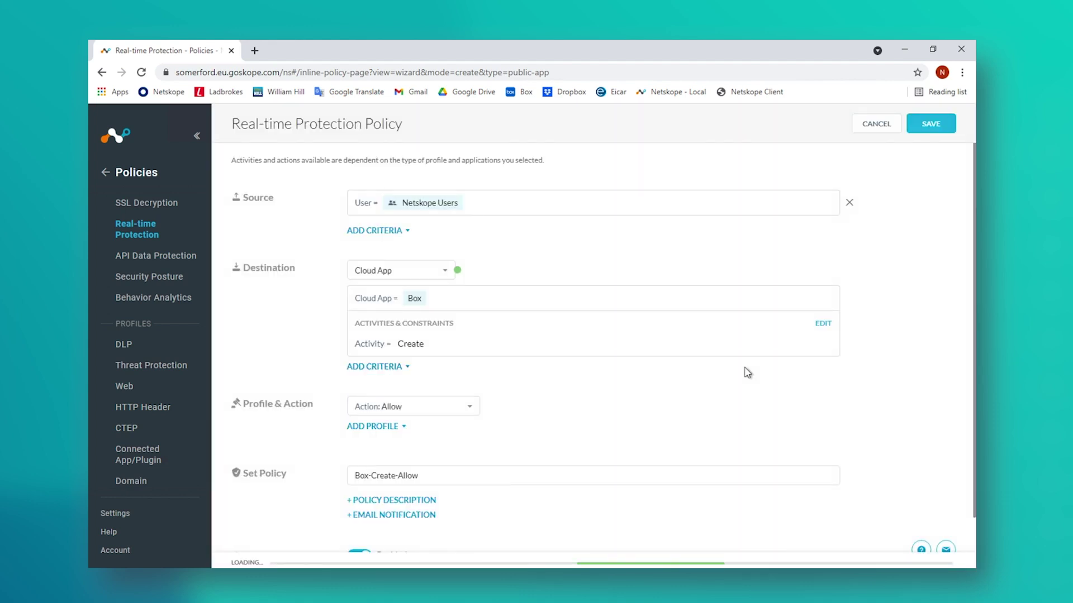
Step: Apply the pending policy changes so they take effect
left_click(900, 144)
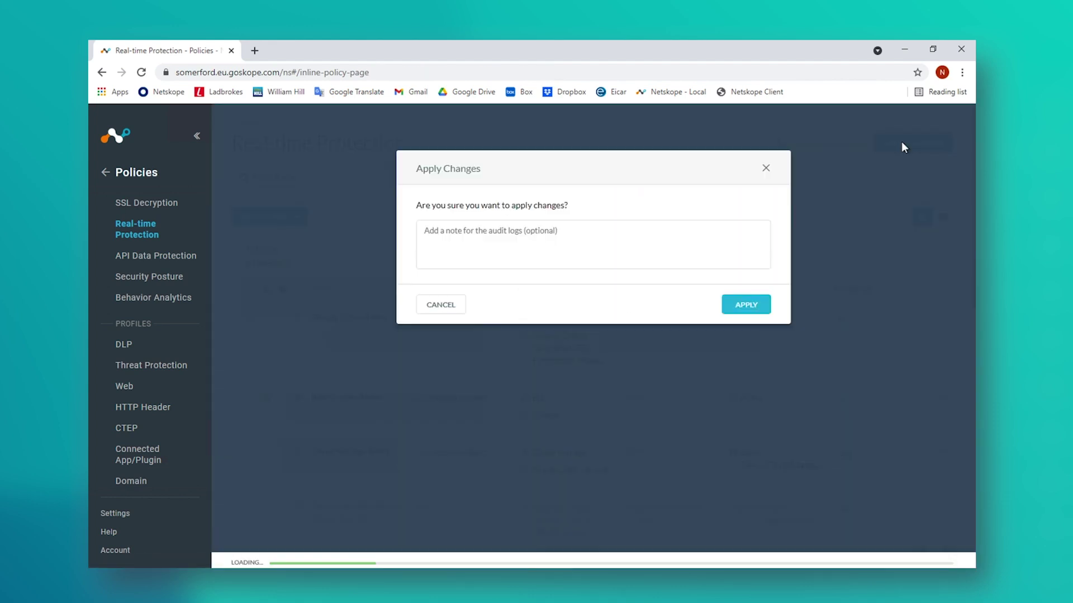
left_click(758, 305)
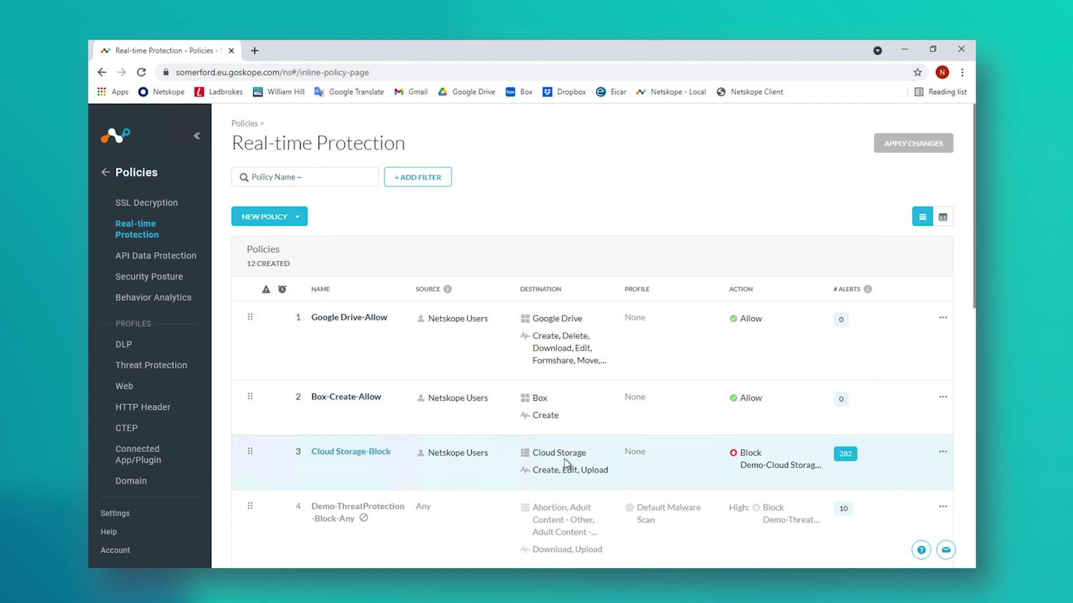
right_click(254, 581)
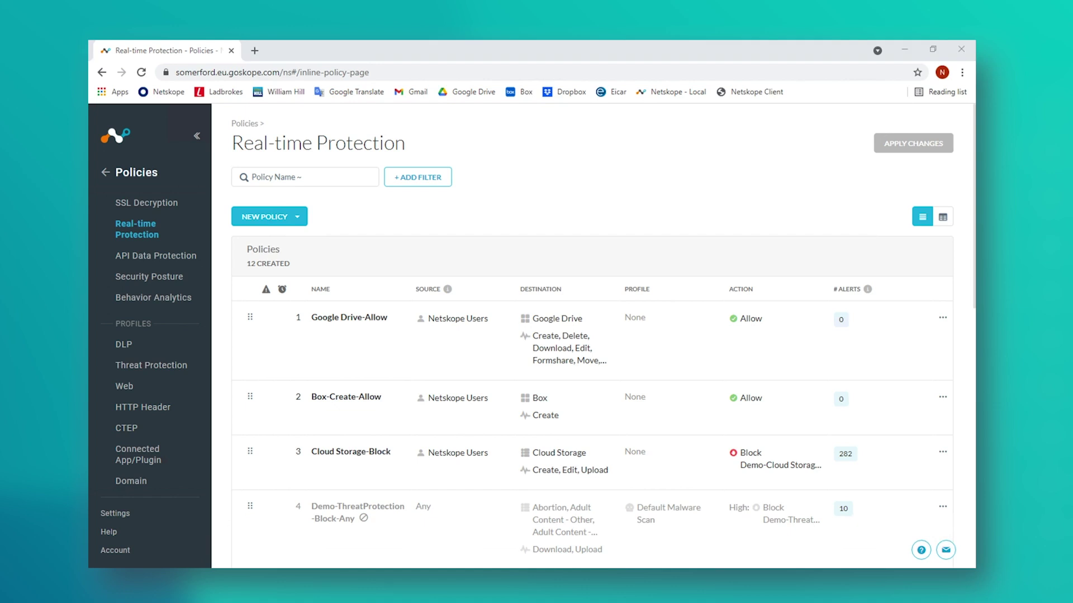
Step: Open Box in a new Chrome window and upload Hilton document.doc as a file
left_click(258, 511)
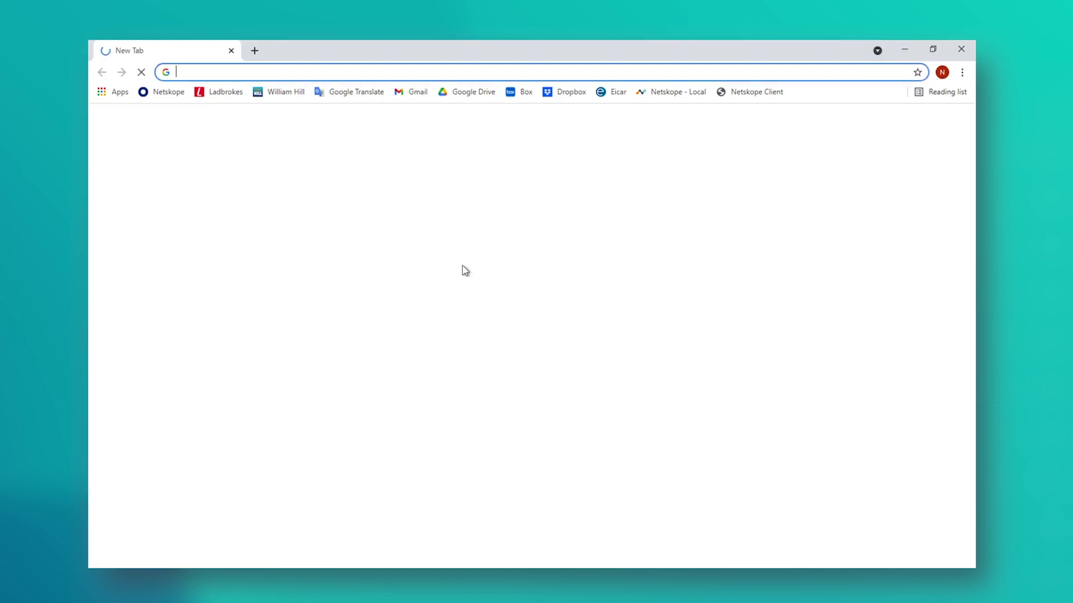
left_click(524, 95)
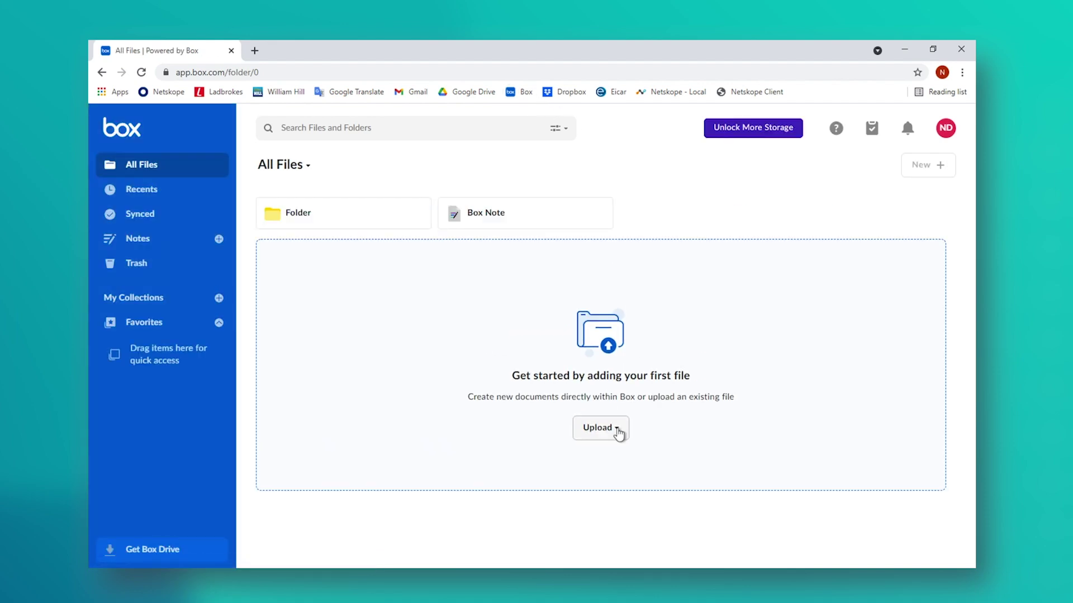
left_click(618, 433)
left_click(578, 461)
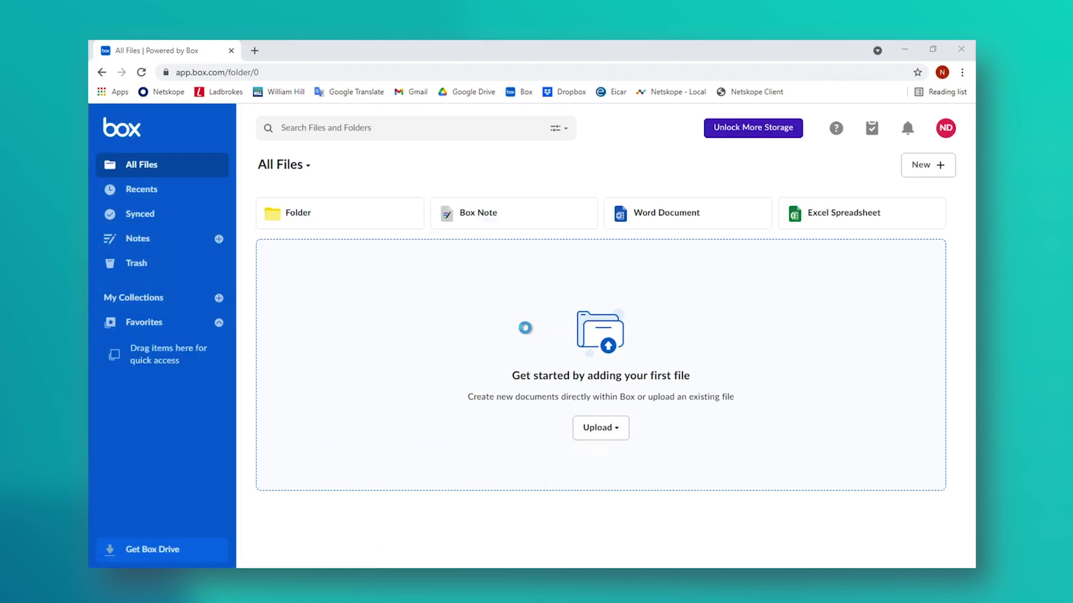
double_click(286, 126)
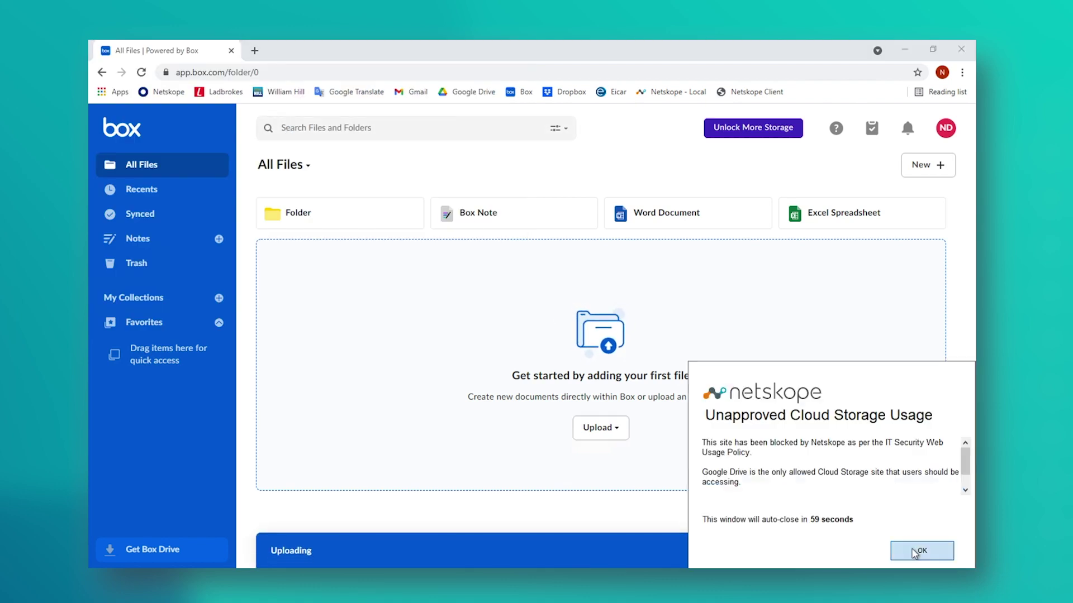
Step: Dismiss the Netskope upload block and create a Word document named Test
left_click(919, 551)
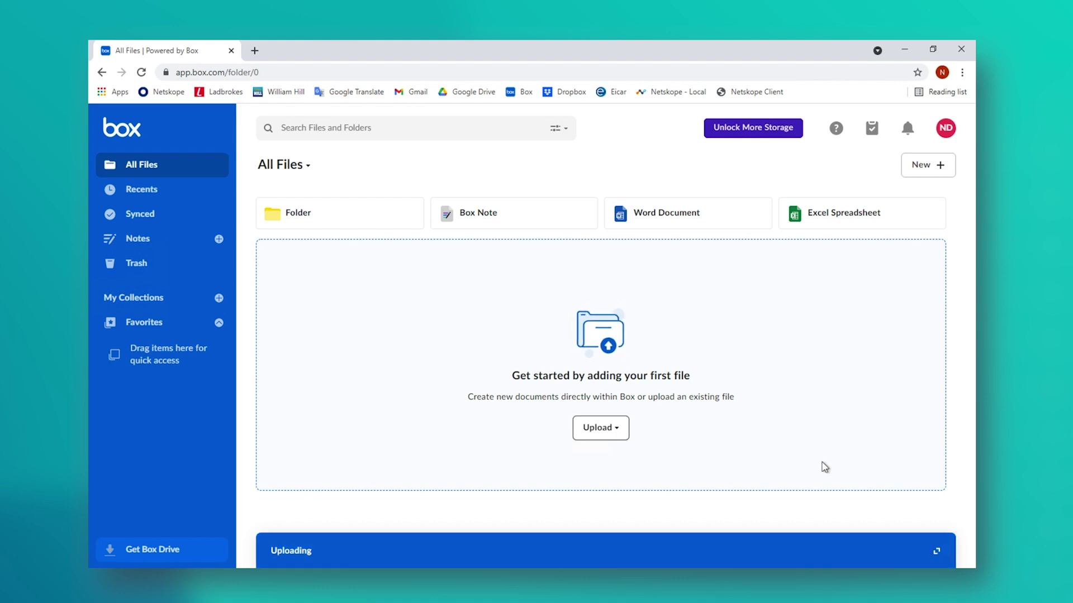
left_click(655, 221)
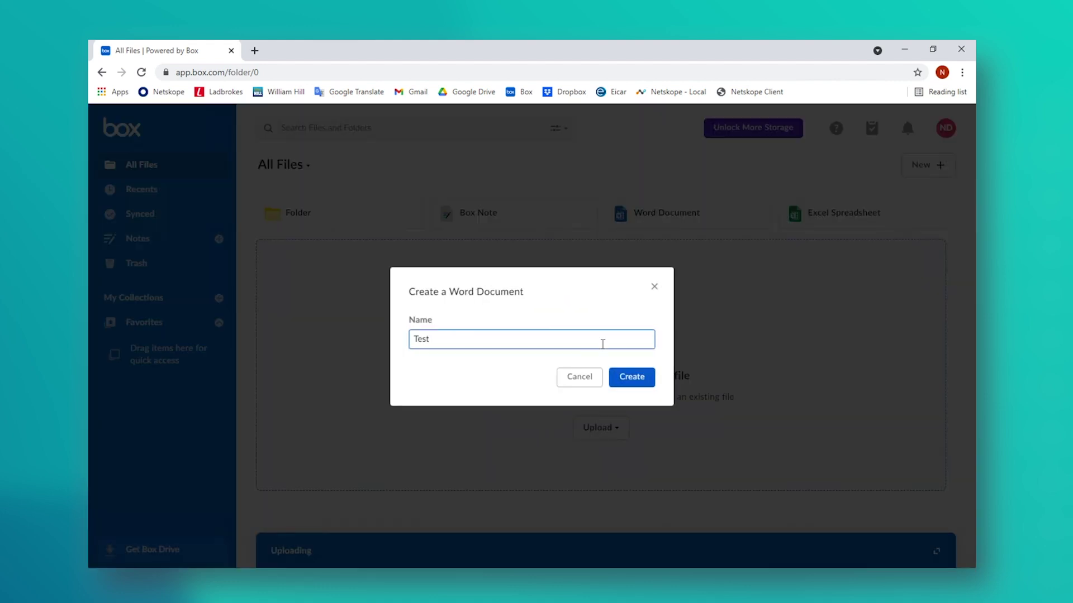
left_click(639, 378)
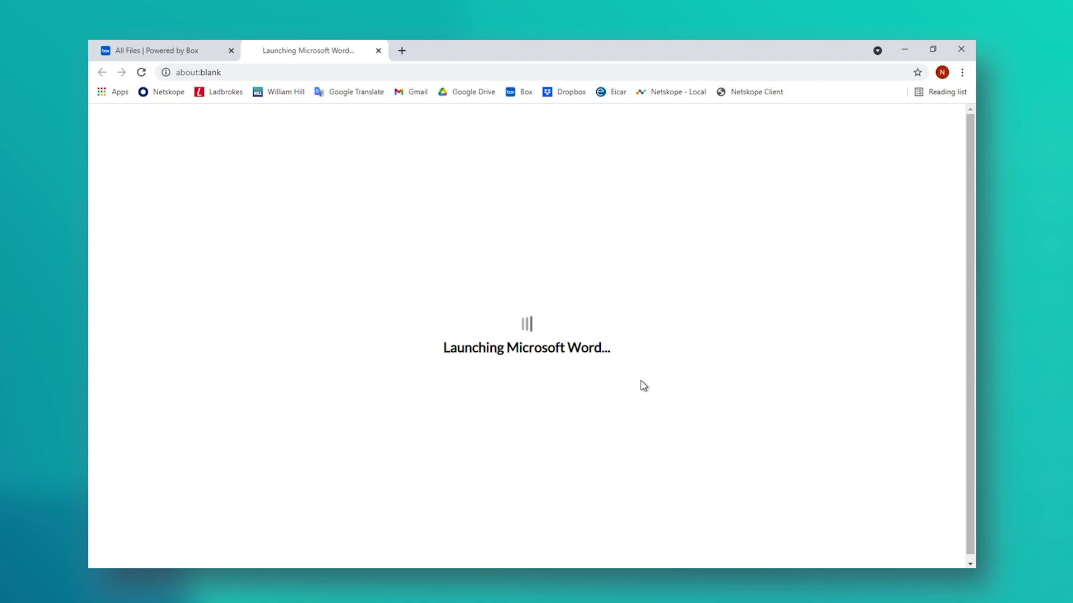